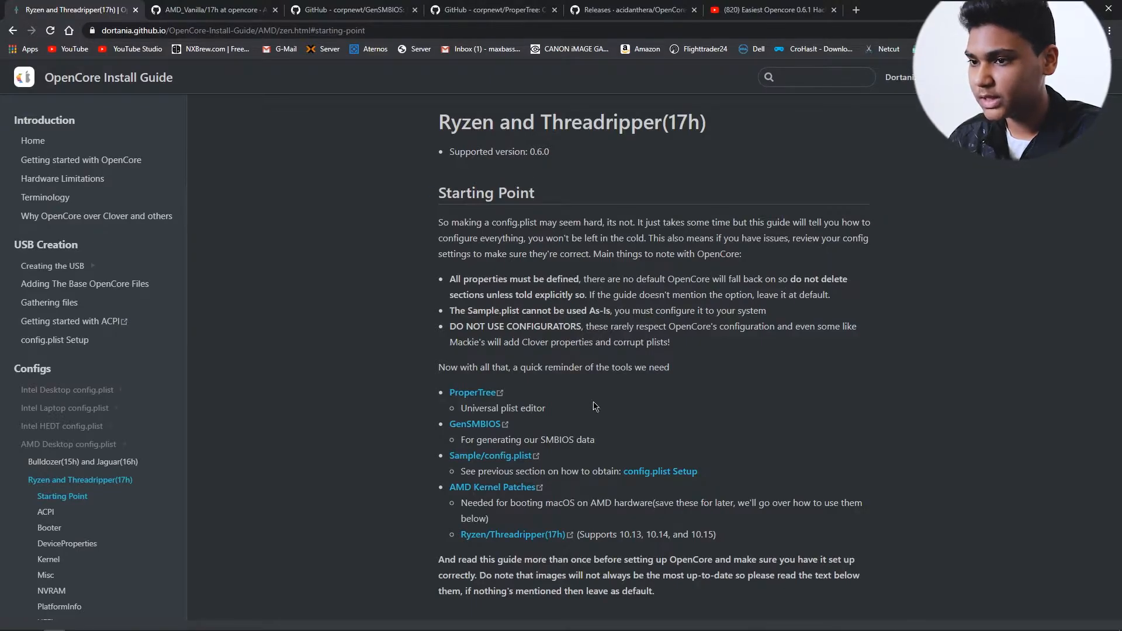
Step: Open the Easiest Opencore 0.6.1 Hackintosh video on YouTube and expand its full description
{"action": "scroll", "coordinate": [585, 325], "scroll_direction": "down", "scroll_amount": 1}
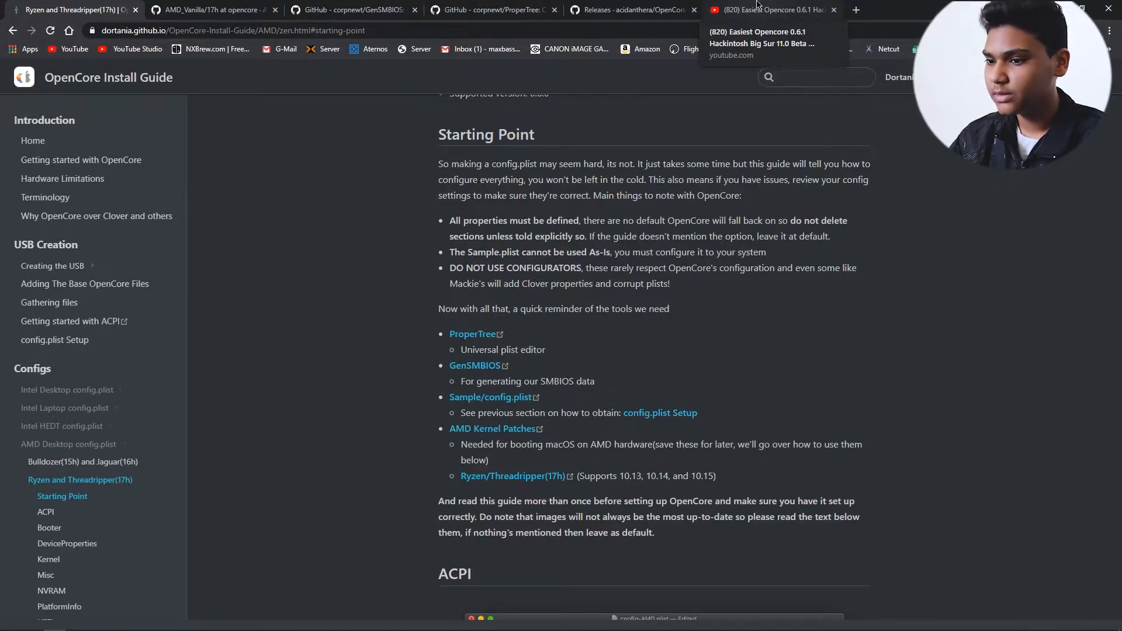
{"action": "left_click", "coordinate": [757, 5]}
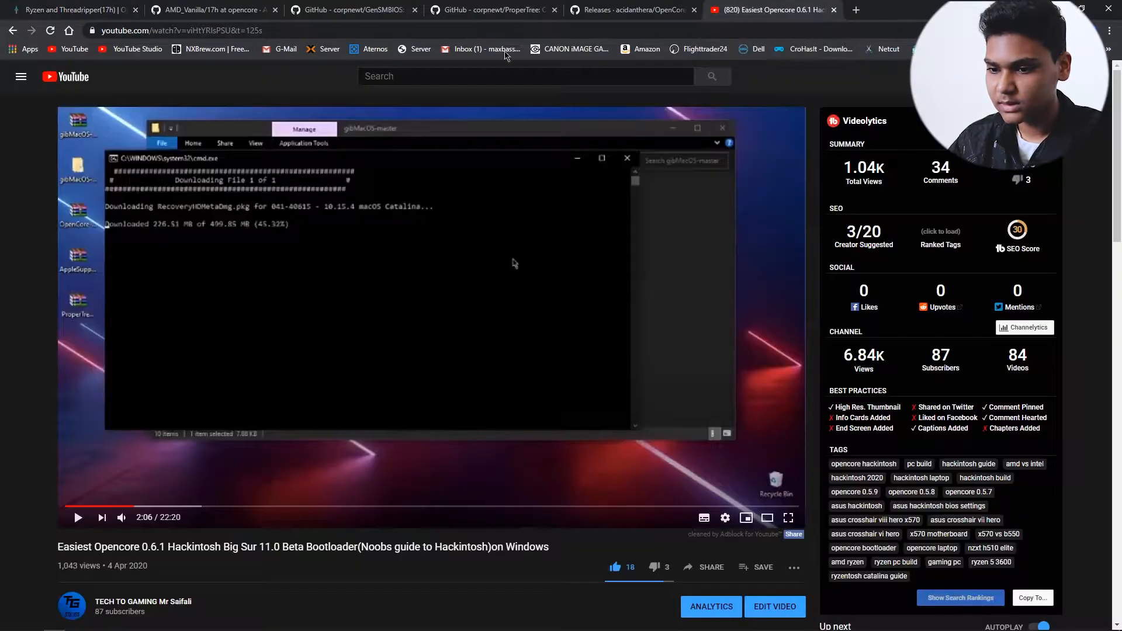
{"action": "scroll", "coordinate": [382, 313], "scroll_direction": "down", "scroll_amount": 3}
{"action": "scroll", "coordinate": [383, 313], "scroll_direction": "down", "scroll_amount": 2}
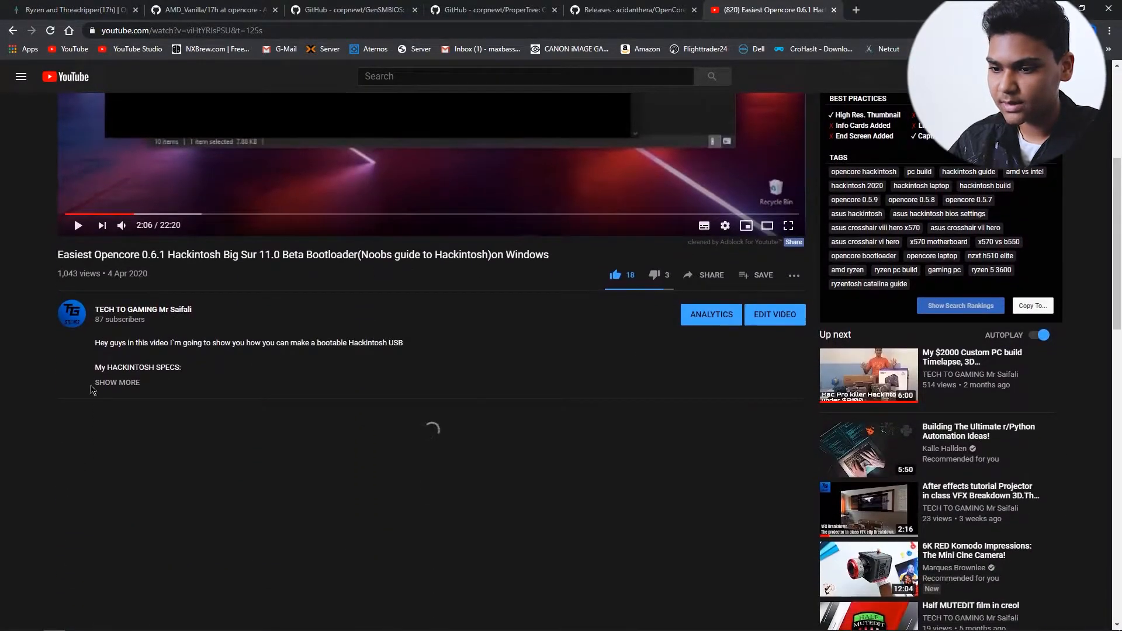
{"action": "left_click", "coordinate": [112, 388]}
Step: Follow the EFI folder link in the video description and download RYZEN EFI 0.5.8.zip from MEGA
{"action": "scroll", "coordinate": [193, 369], "scroll_direction": "down", "scroll_amount": 2}
{"action": "scroll", "coordinate": [193, 368], "scroll_direction": "down", "scroll_amount": 1}
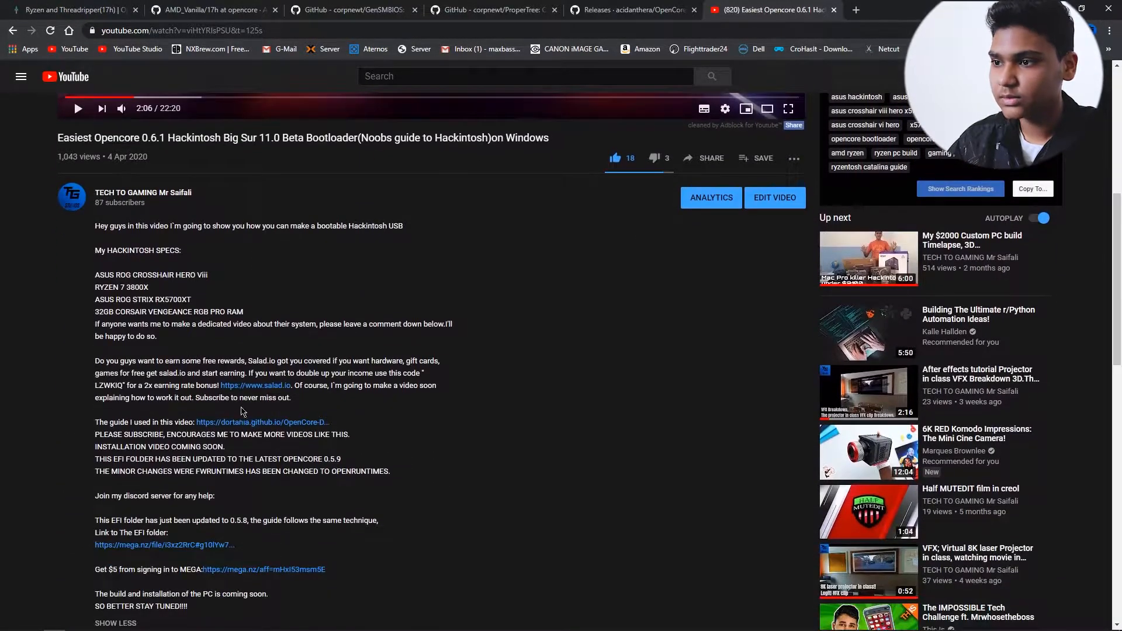
{"action": "scroll", "coordinate": [233, 431], "scroll_direction": "down", "scroll_amount": 1}
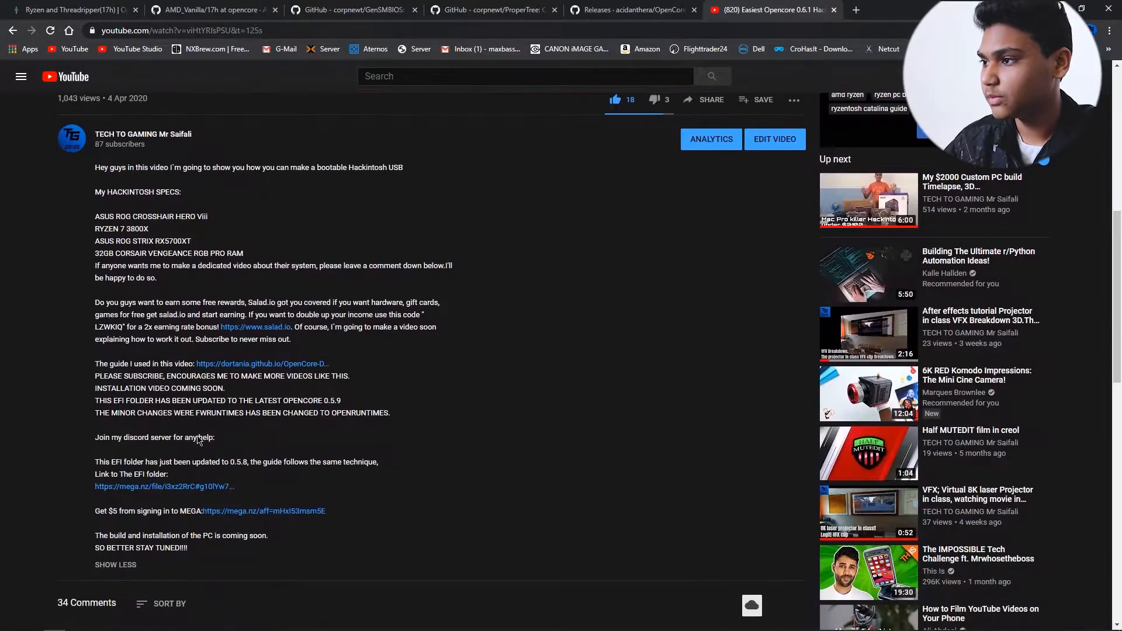
{"action": "left_click", "coordinate": [148, 488]}
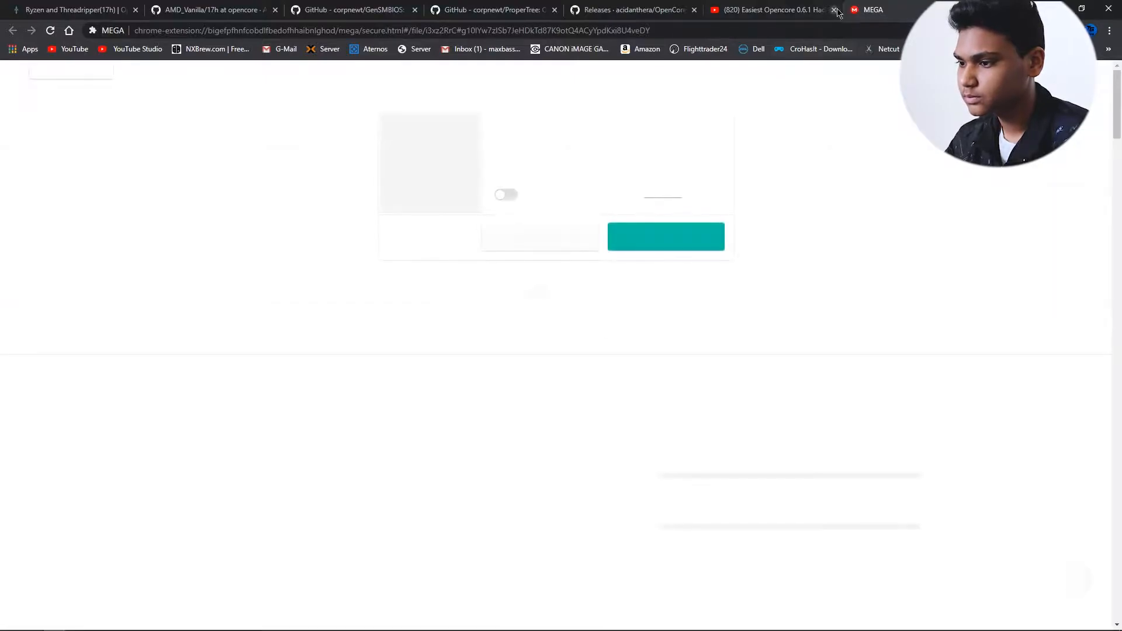
{"action": "left_click", "coordinate": [680, 244]}
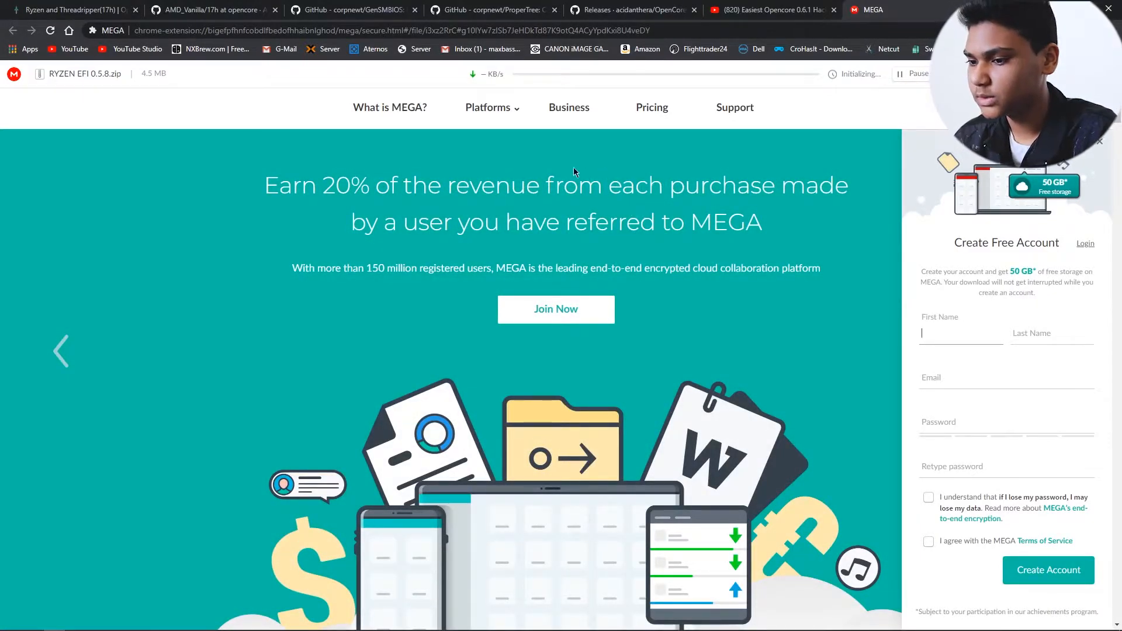
Step: Download OpenCore-0.6.0-RELEASE.zip from the 0.6.0 release assets of acidanthera/OpenCorePkg on GitHub
{"action": "left_click", "coordinate": [637, 10]}
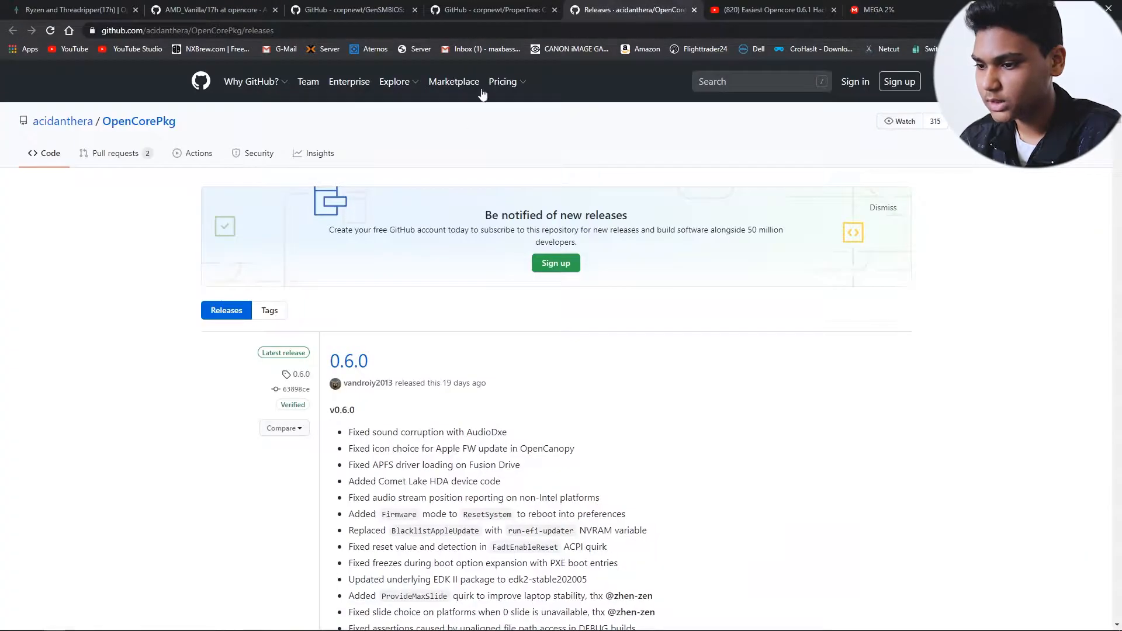
{"action": "scroll", "coordinate": [440, 346], "scroll_direction": "down", "scroll_amount": 10}
{"action": "scroll", "coordinate": [438, 349], "scroll_direction": "down", "scroll_amount": 3}
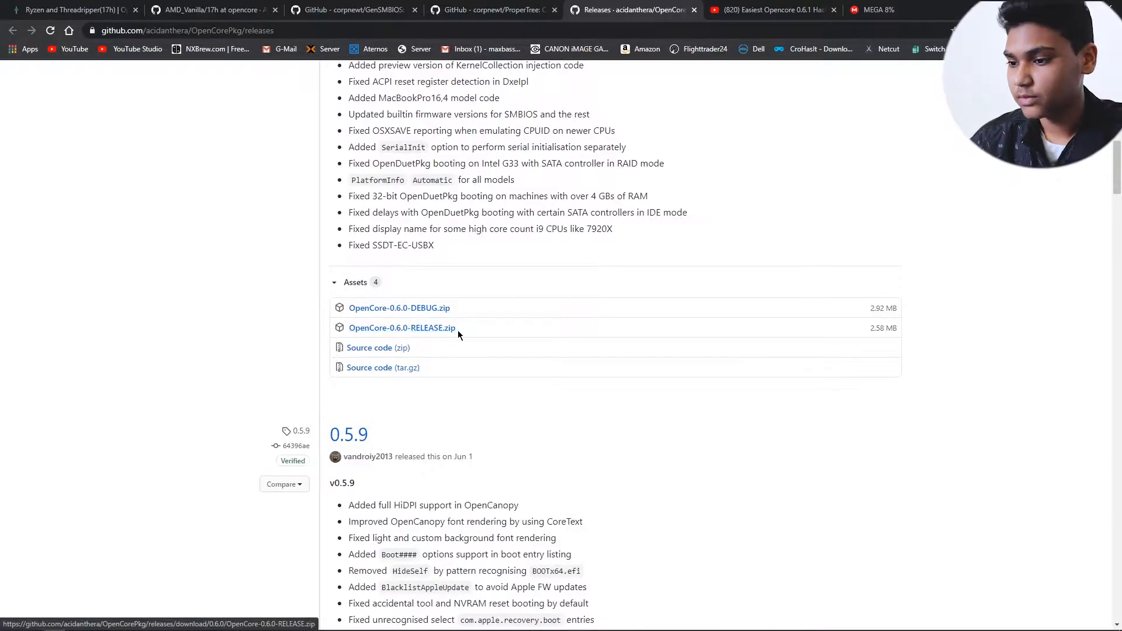
{"action": "left_click", "coordinate": [419, 328]}
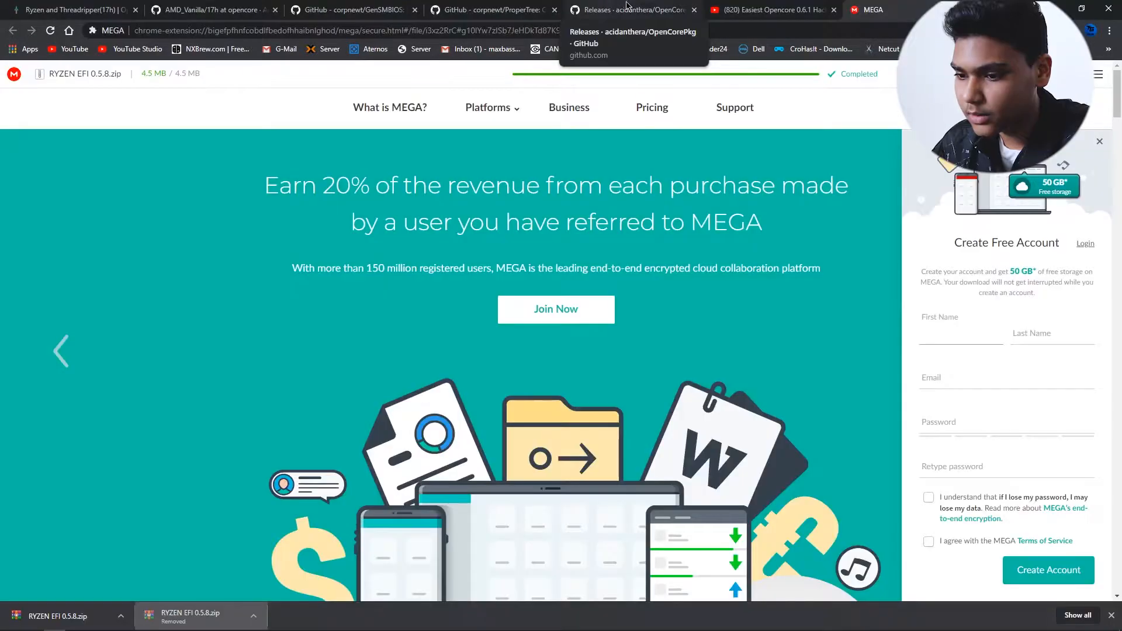
Step: Download the corpnewt/ProperTree repository from GitHub as a ZIP archive and save it
{"action": "left_click", "coordinate": [626, 4]}
{"action": "left_click", "coordinate": [485, 3]}
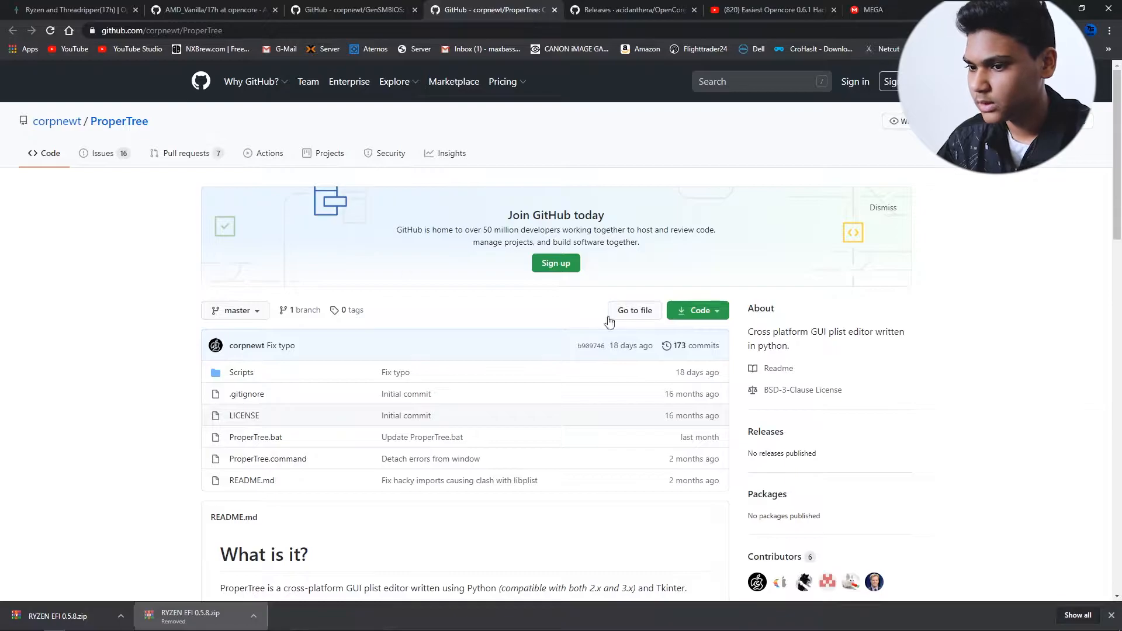
{"action": "scroll", "coordinate": [709, 318], "scroll_direction": "down", "scroll_amount": 2}
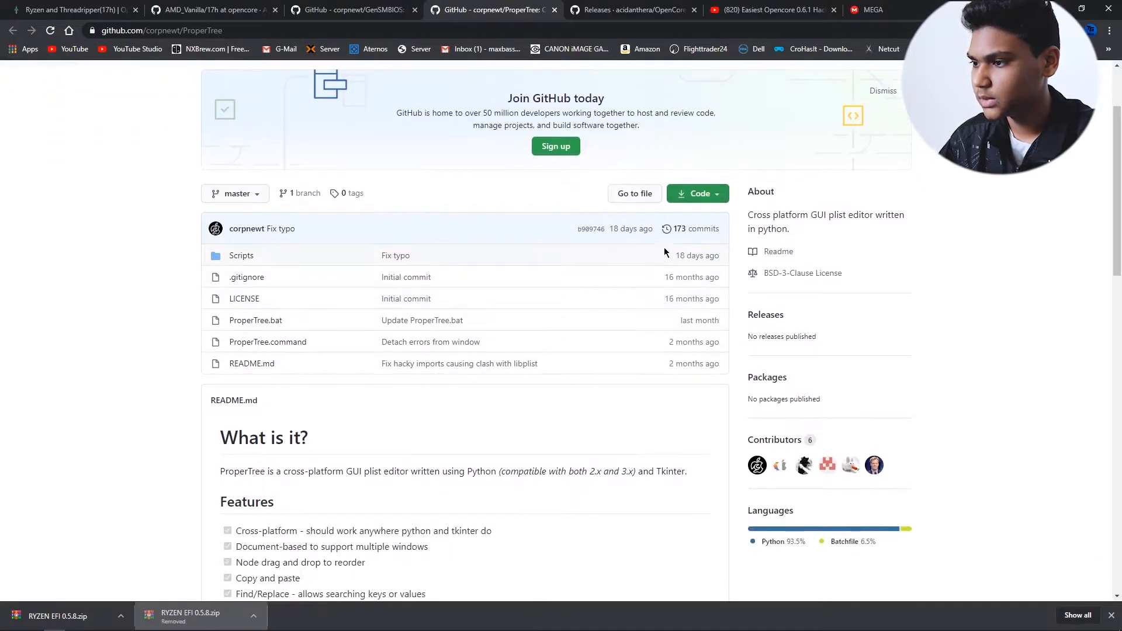
{"action": "left_click", "coordinate": [721, 197]}
{"action": "left_click", "coordinate": [564, 324]}
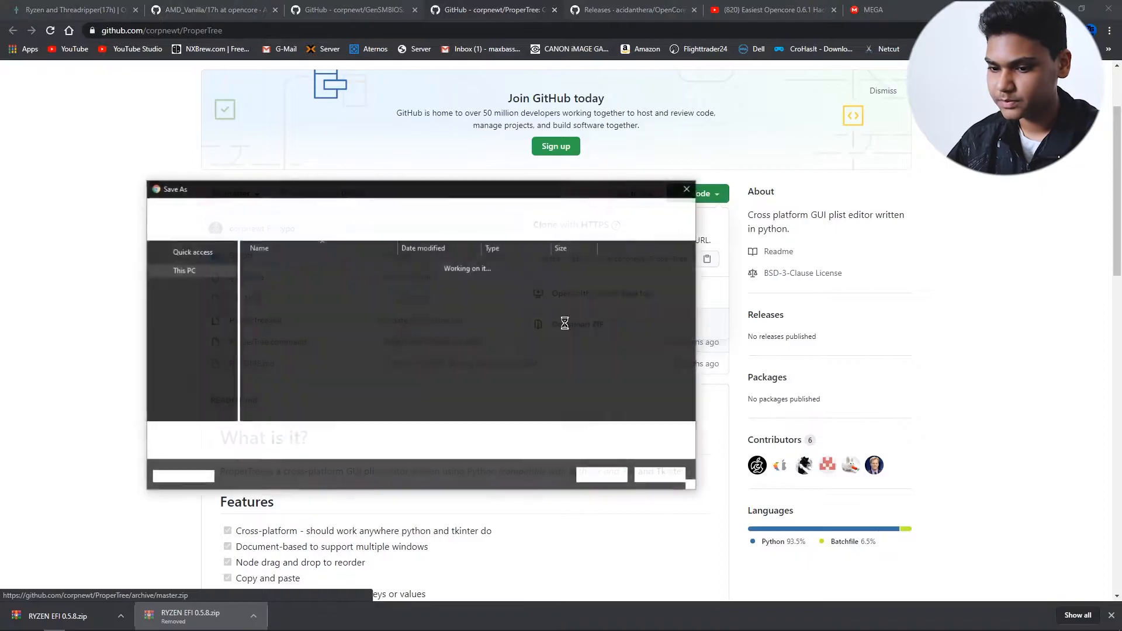
{"action": "left_click", "coordinate": [586, 476]}
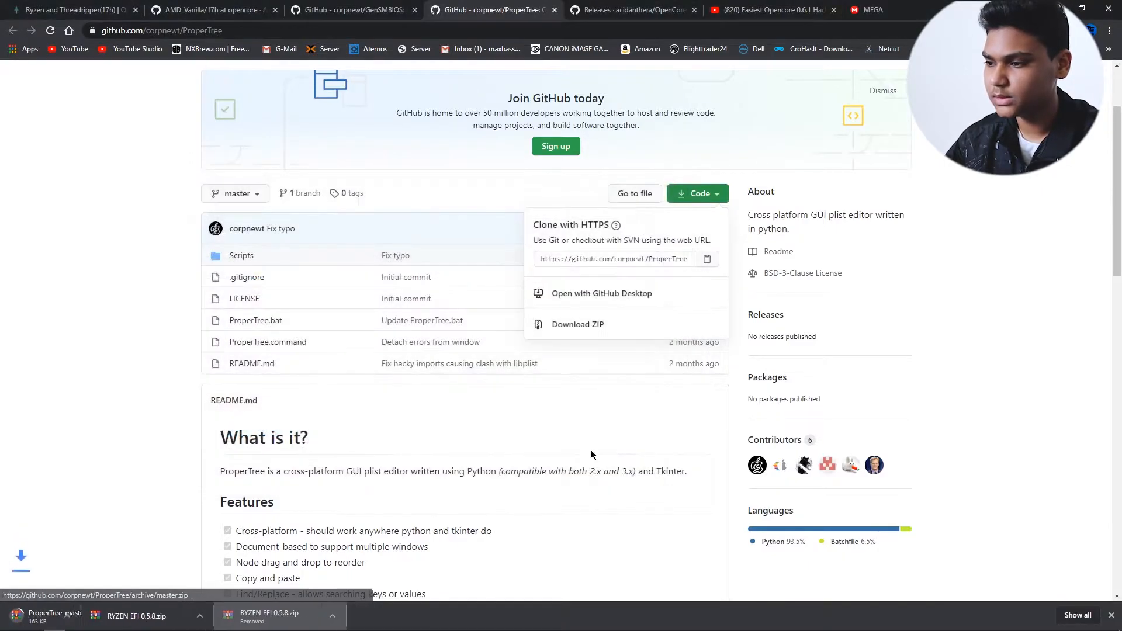
Step: Download the corpnewt/GenSMBIOS repository from GitHub as a ZIP archive and save it
{"action": "key", "text": "ctrl+shift+Tab"}
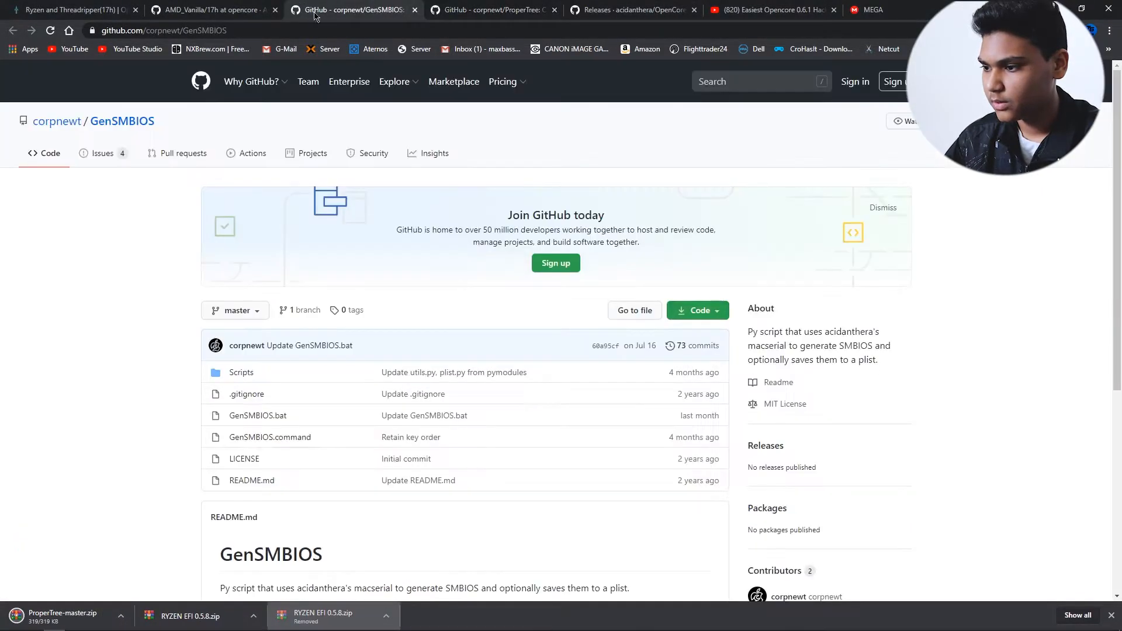
{"action": "left_click", "coordinate": [722, 317]}
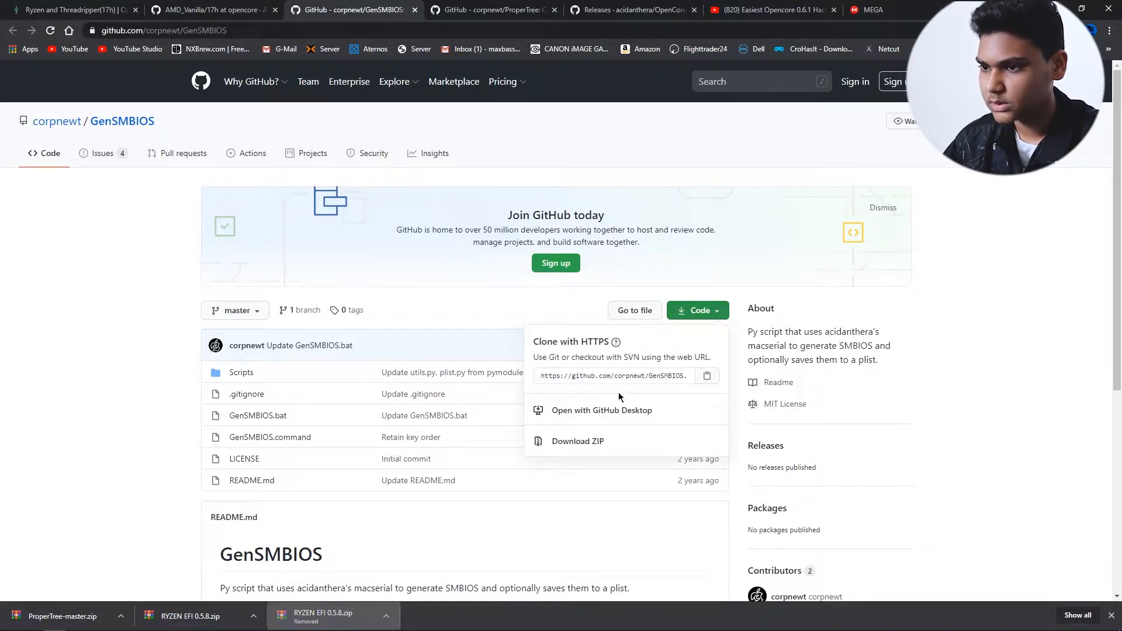
{"action": "left_click", "coordinate": [611, 444]}
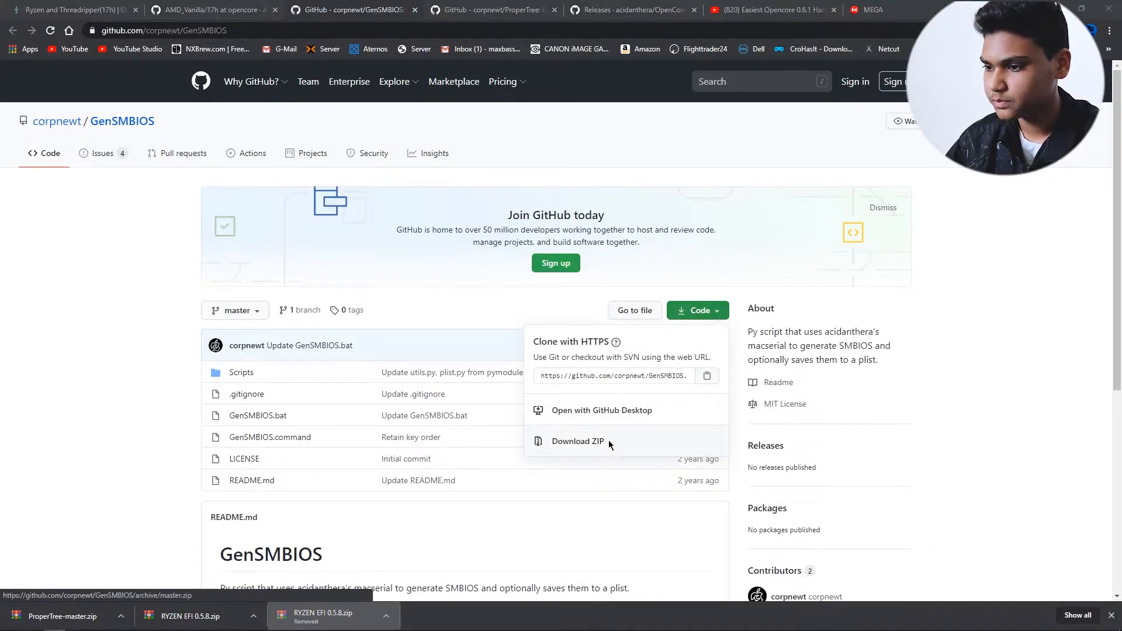
{"action": "left_click", "coordinate": [602, 476]}
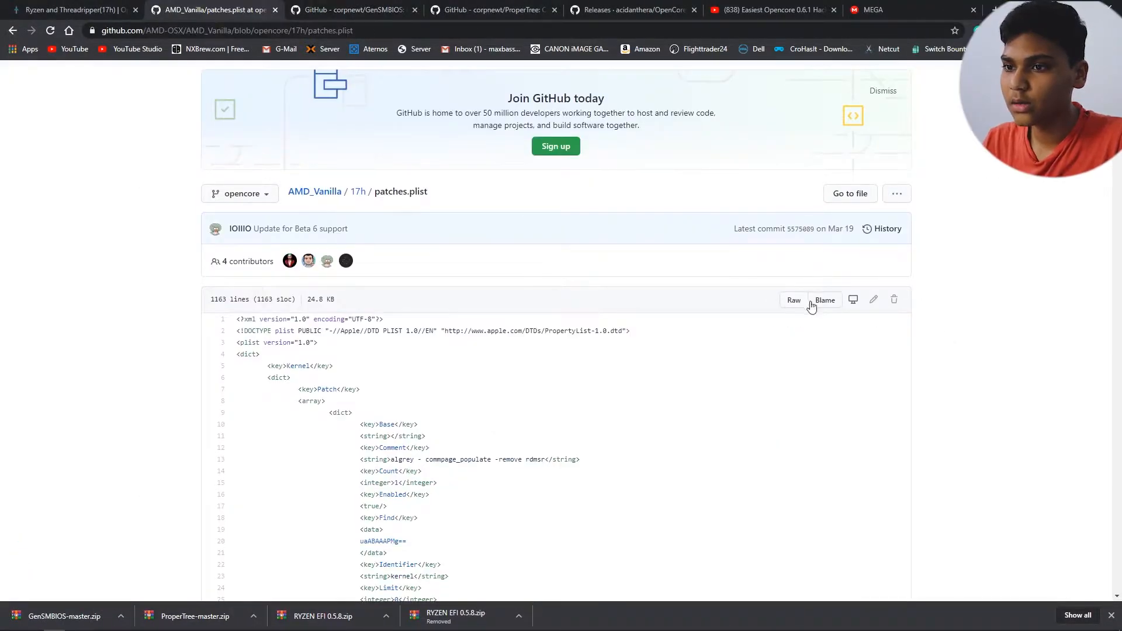
Step: Open the raw version of AMD_Vanilla's 17h patches.plist and copy its entire content into a new Notepad document
{"action": "left_click", "coordinate": [795, 306]}
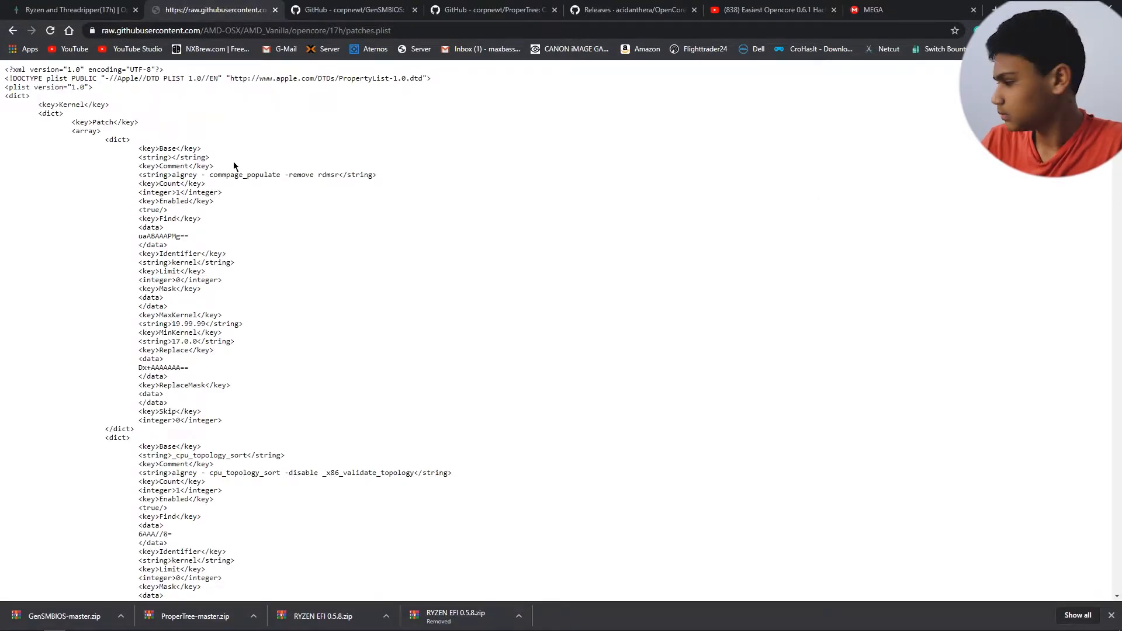
{"action": "key", "text": "ctrl+a"}
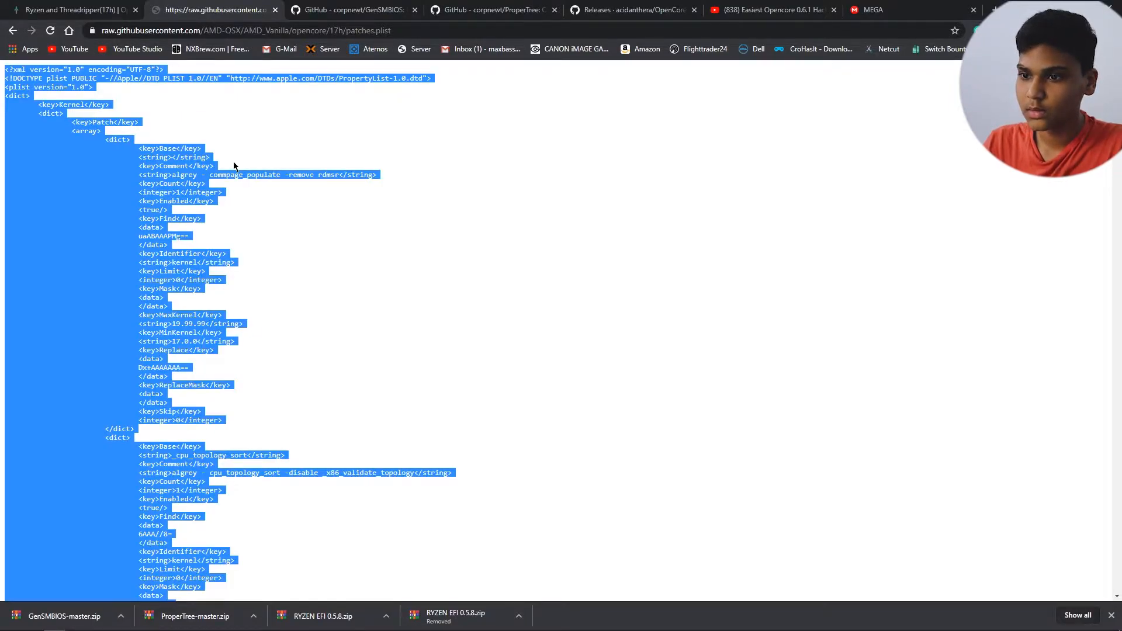
{"action": "key", "text": "super"}
{"action": "type", "text": "note"}
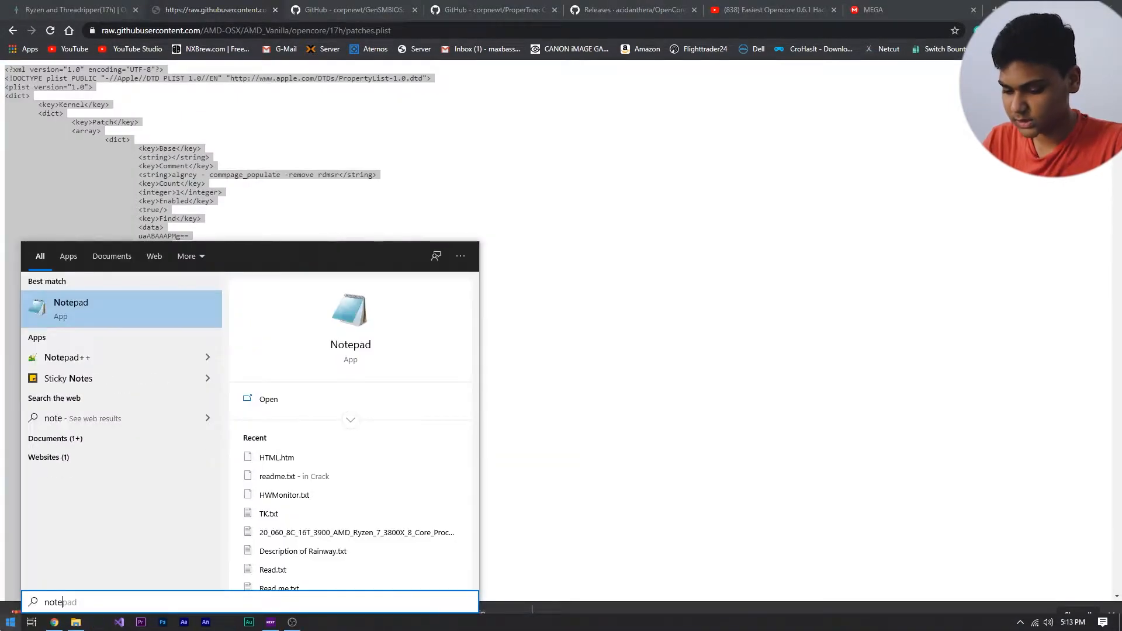
{"action": "key", "text": "Return"}
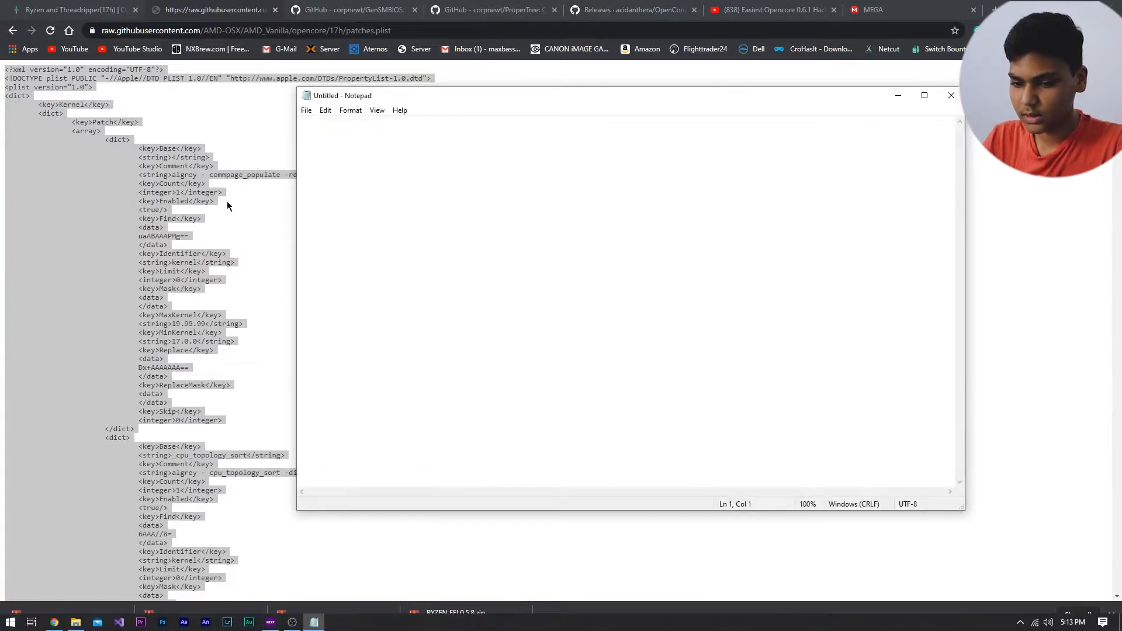
{"action": "key", "text": "ctrl+v"}
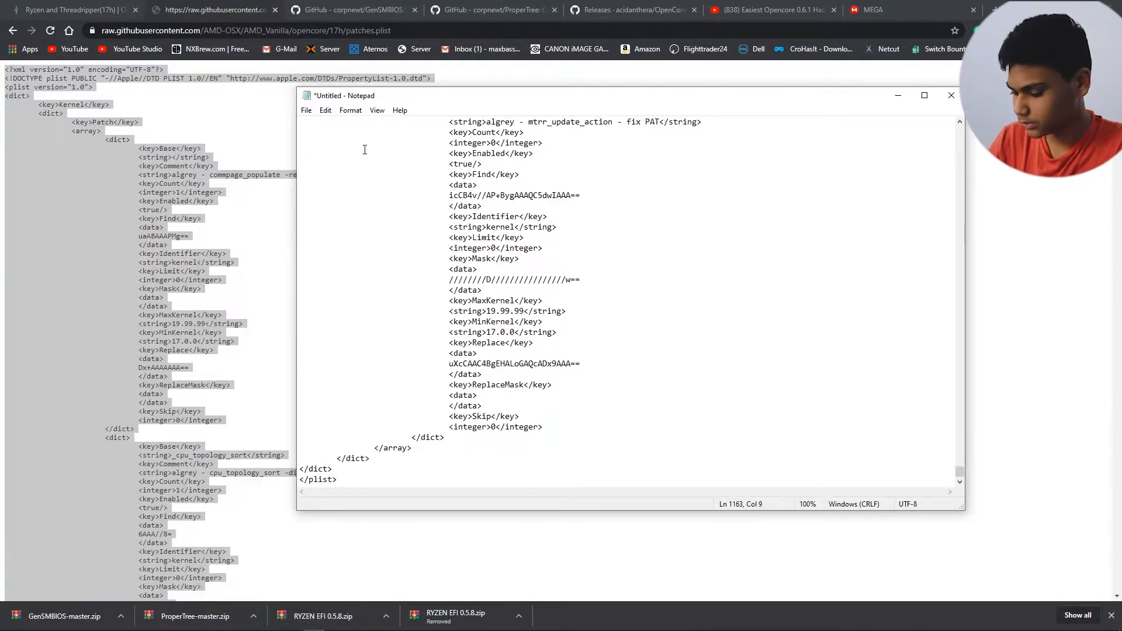
Step: Save the Notepad document to the Desktop as patches.plist with the file type All Files
{"action": "key", "text": "ctrl+s"}
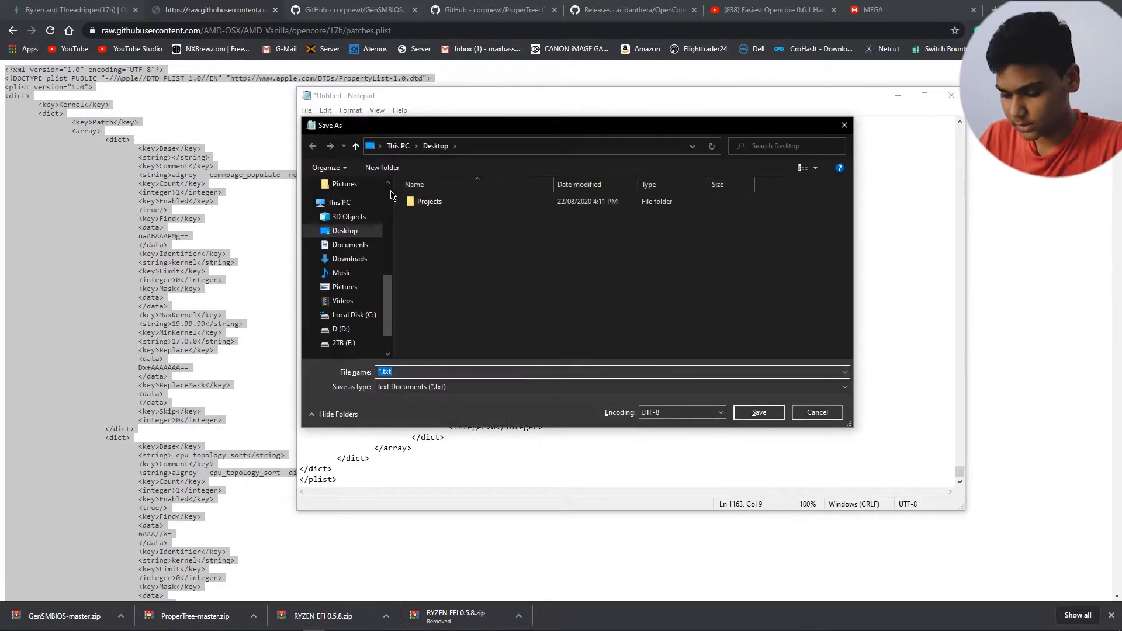
{"action": "type", "text": "patches.plist"}
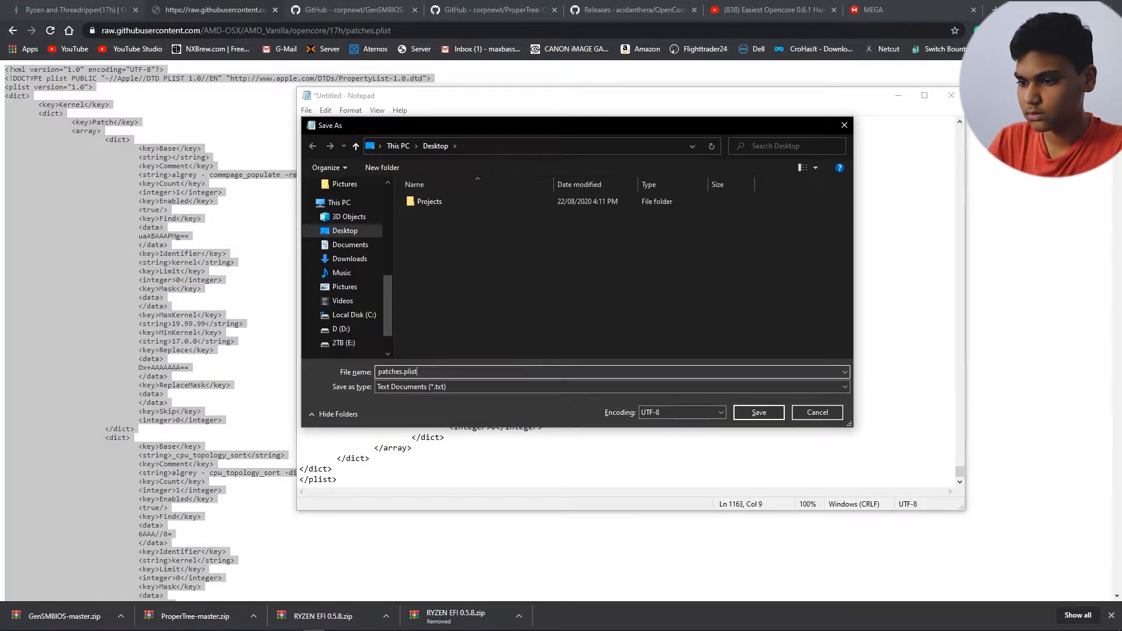
{"action": "left_click", "coordinate": [439, 388]}
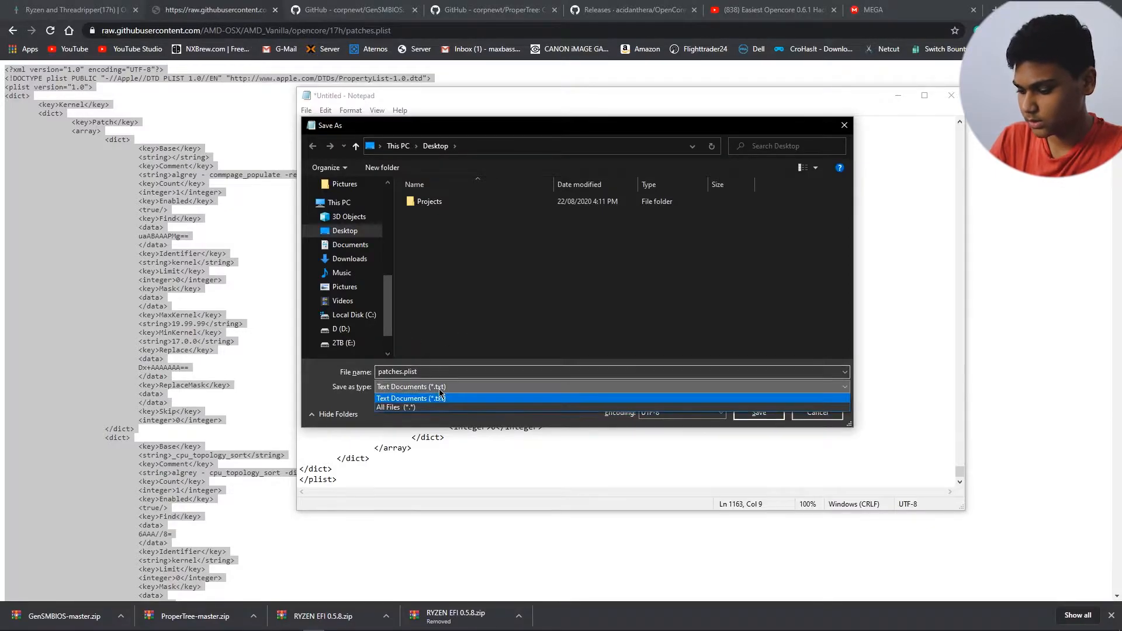
{"action": "left_click", "coordinate": [434, 408]}
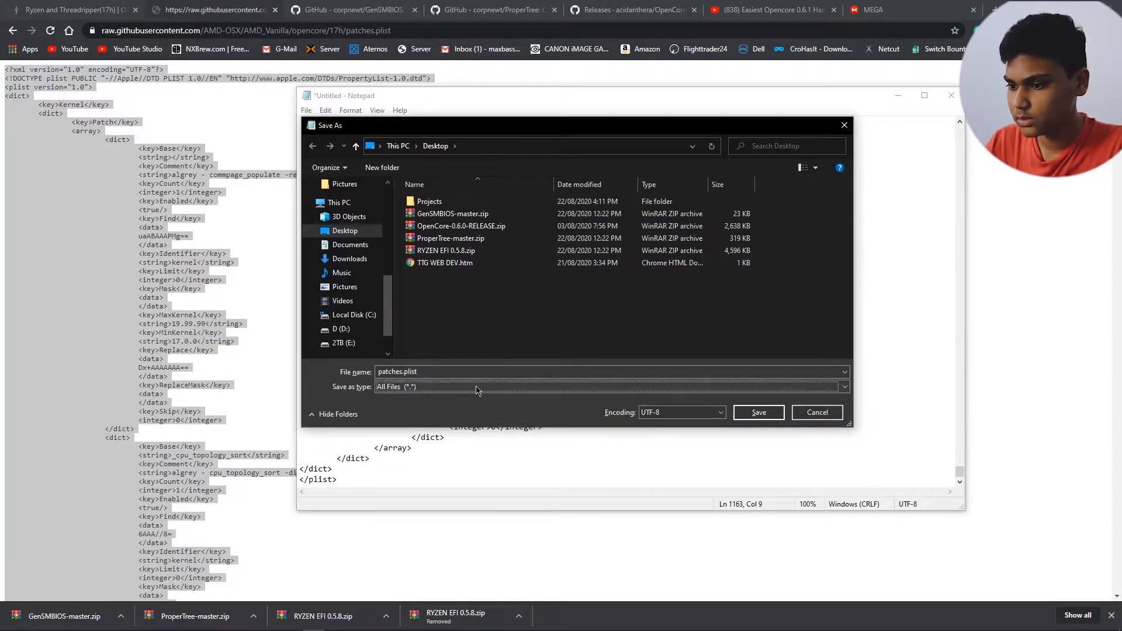
{"action": "left_click", "coordinate": [765, 413]}
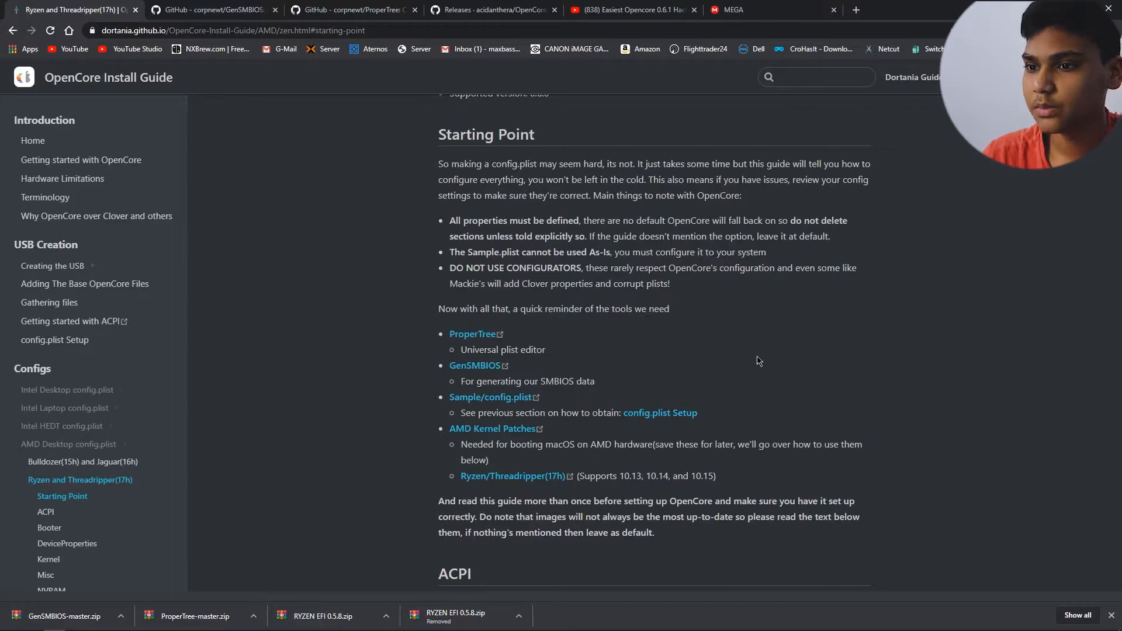
{"action": "scroll", "coordinate": [755, 358], "scroll_direction": "down", "scroll_amount": 5}
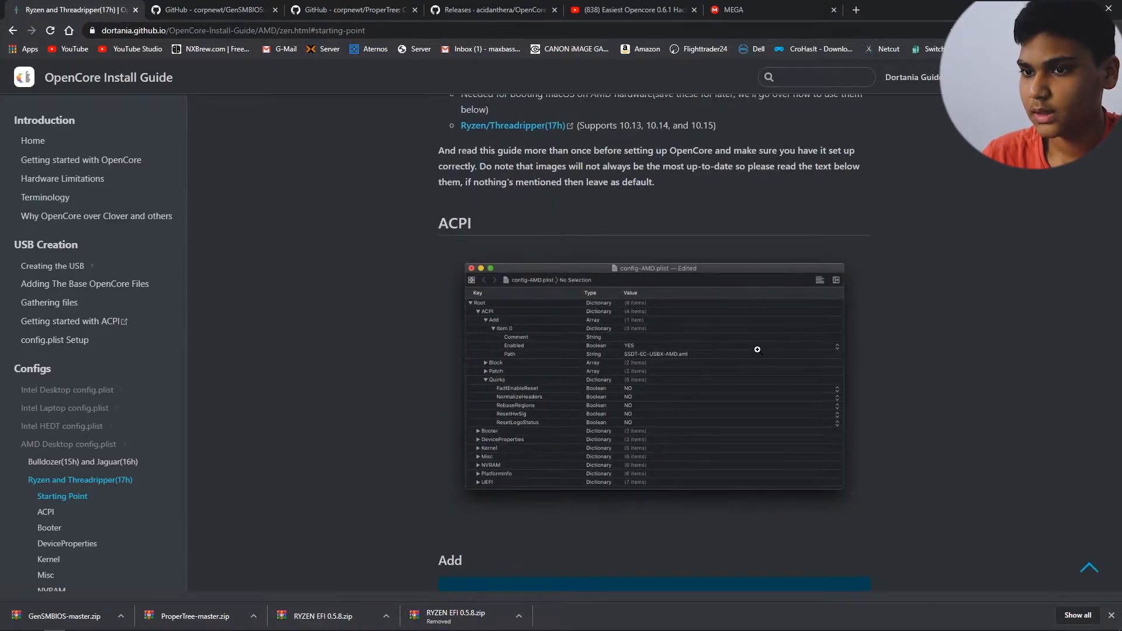
{"action": "scroll", "coordinate": [757, 349], "scroll_direction": "down", "scroll_amount": 4}
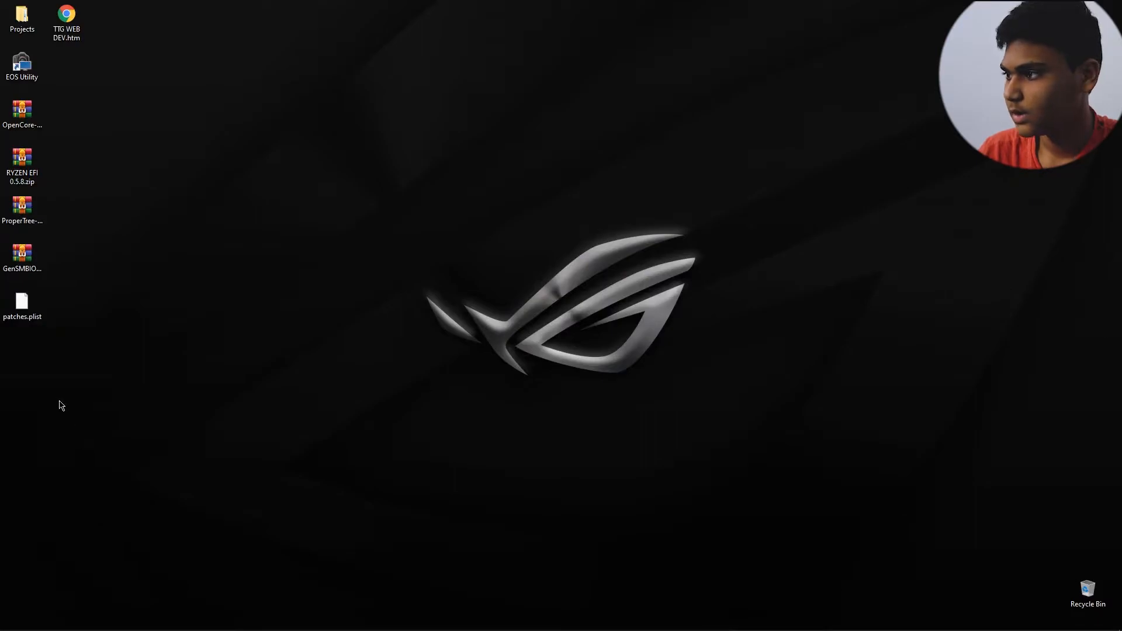
Step: Create a new folder named Hackintosh on the desktop
{"action": "left_click_drag", "start_coordinate": [76, 402], "coordinate": [23, 121]}
{"action": "key", "text": "ctrl+c"}
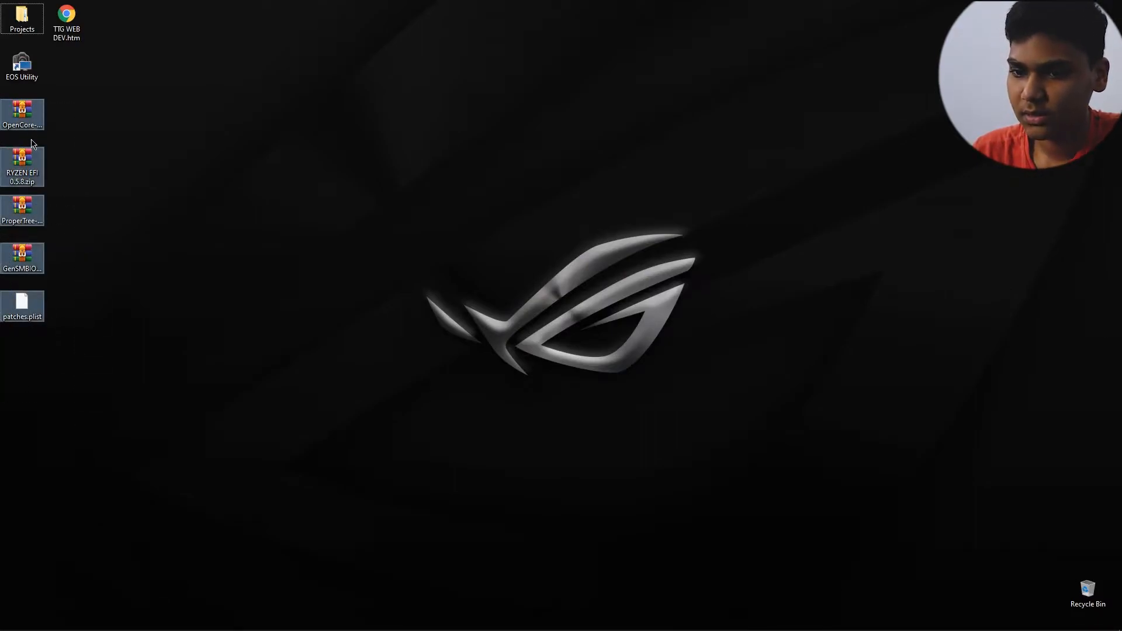
{"action": "key", "text": "ctrl+shift+n"}
{"action": "key", "text": "BackSpace"}
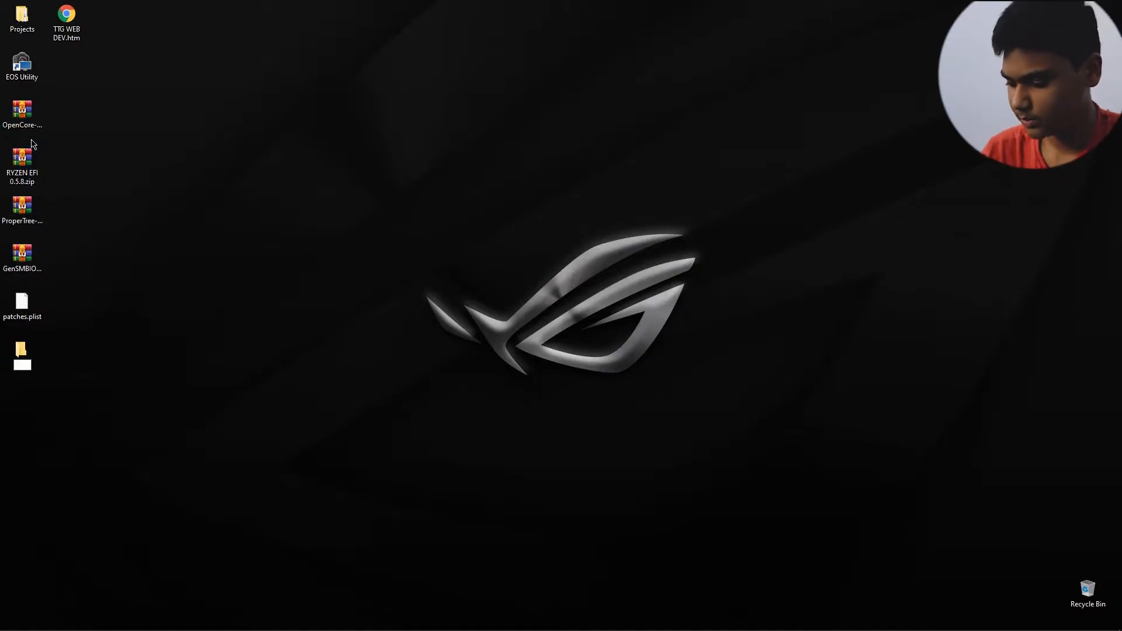
{"action": "type", "text": "Hackib"}
{"action": "key", "text": "BackSpace"}
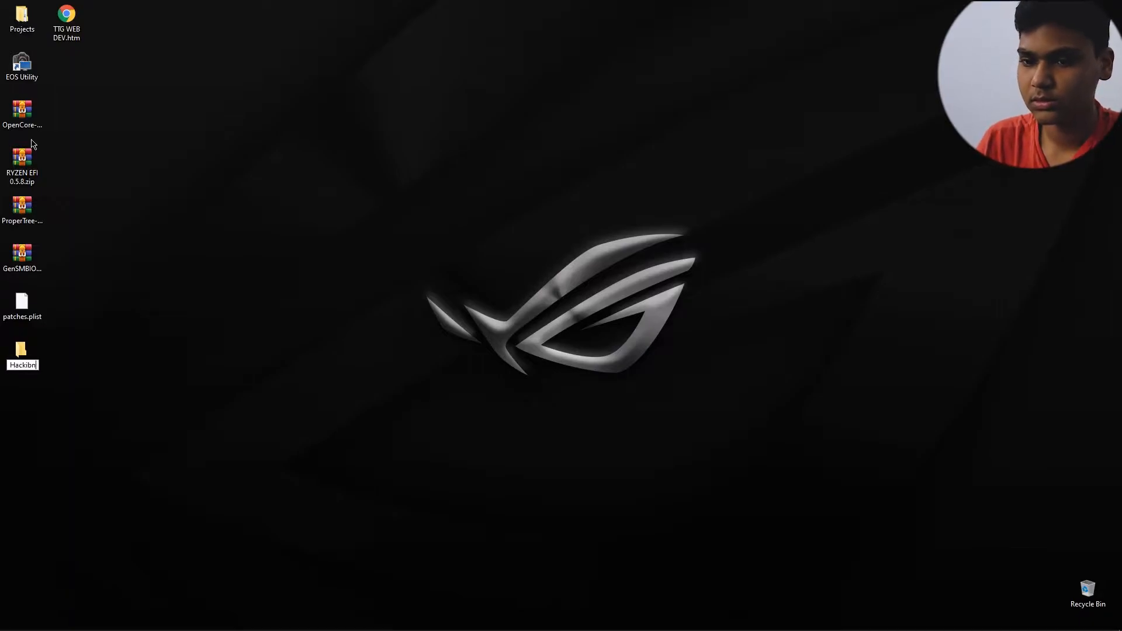
{"action": "type", "text": "ntosh"}
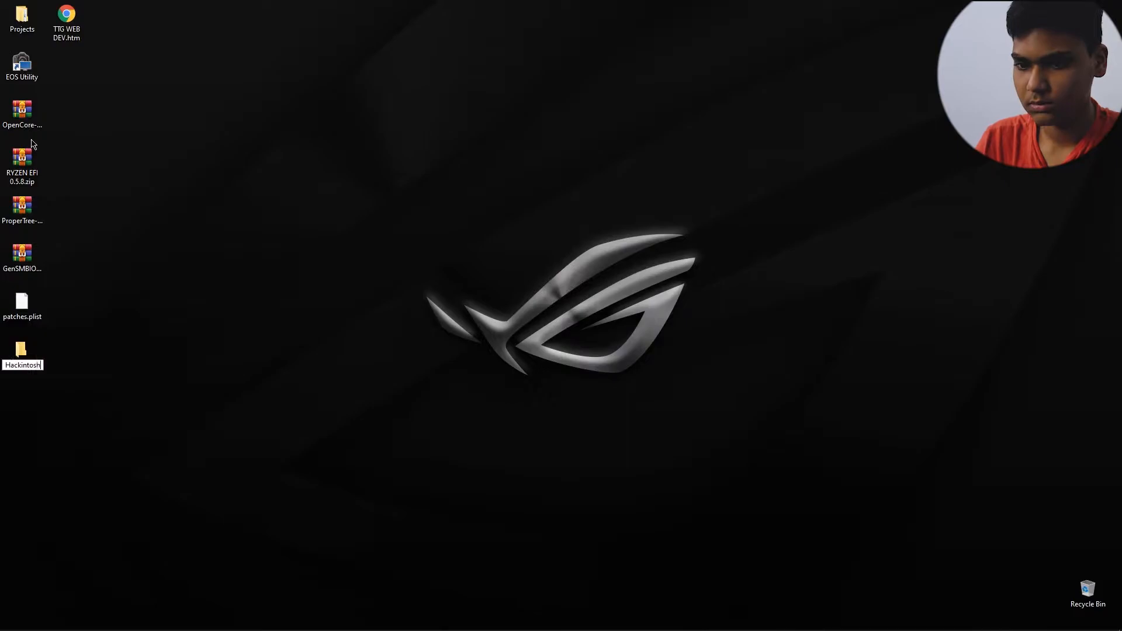
{"action": "key", "text": "Return"}
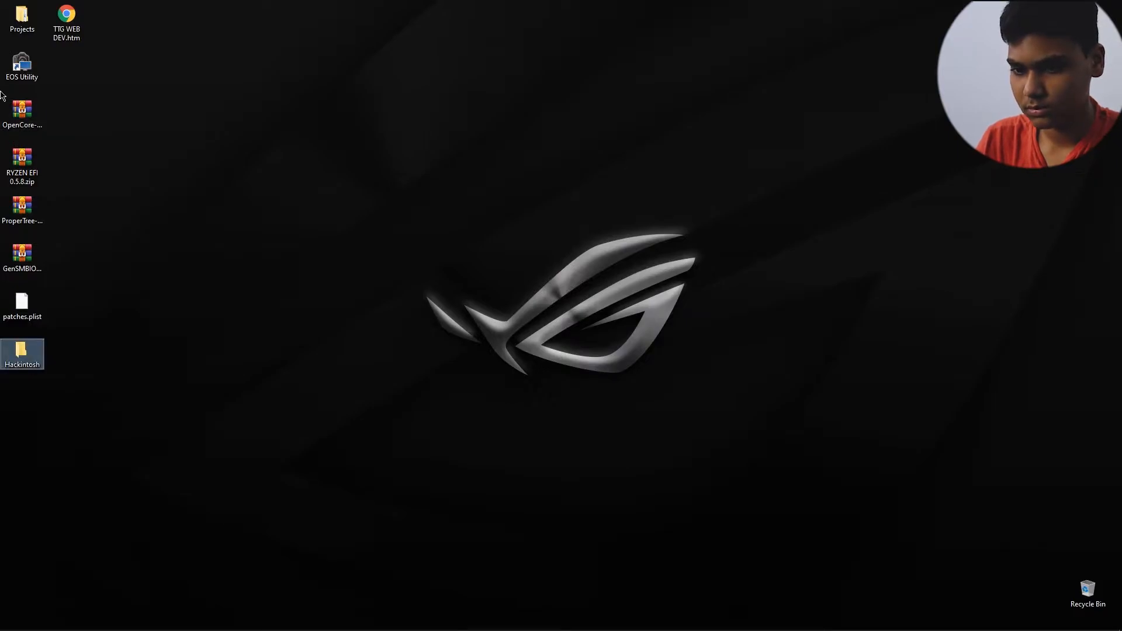
Step: Move the four downloaded ZIP archives and patches.plist from the desktop into the Hackintosh folder and open that folder
{"action": "left_click_drag", "start_coordinate": [85, 105], "coordinate": [3, 322]}
{"action": "left_click_drag", "start_coordinate": [18, 263], "coordinate": [263, 69]}
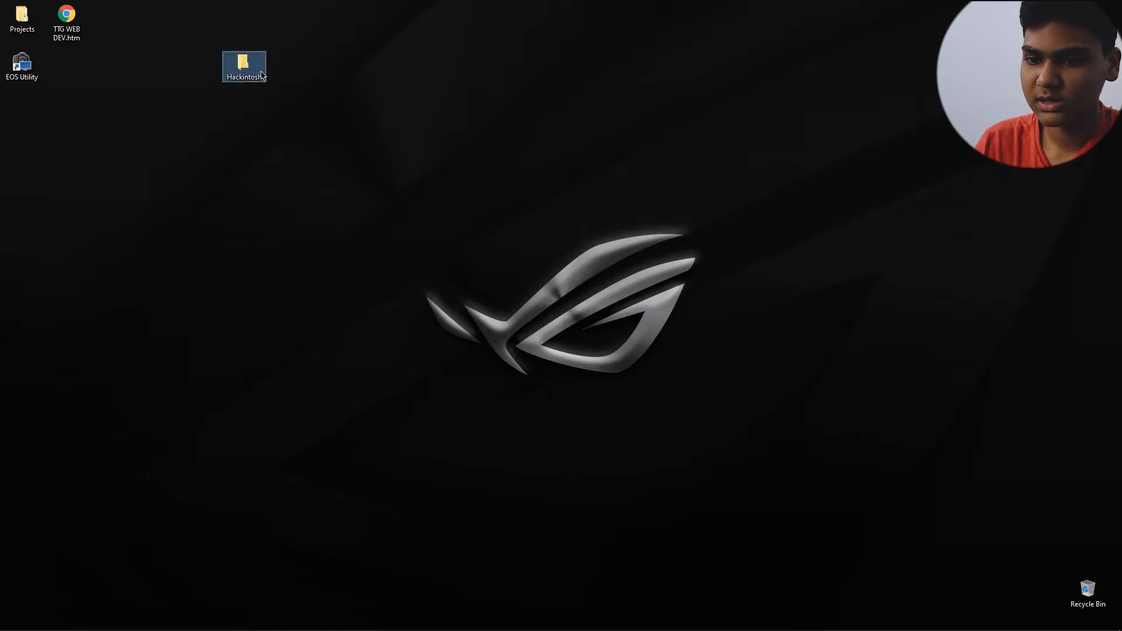
{"action": "double_click", "coordinate": [260, 71]}
Step: Extract OpenCore-0.6.0-RELEASE.zip and RYZEN EFI 0.5.8.zip, each into its own folder inside Hackintosh
{"action": "right_click", "coordinate": [309, 251]}
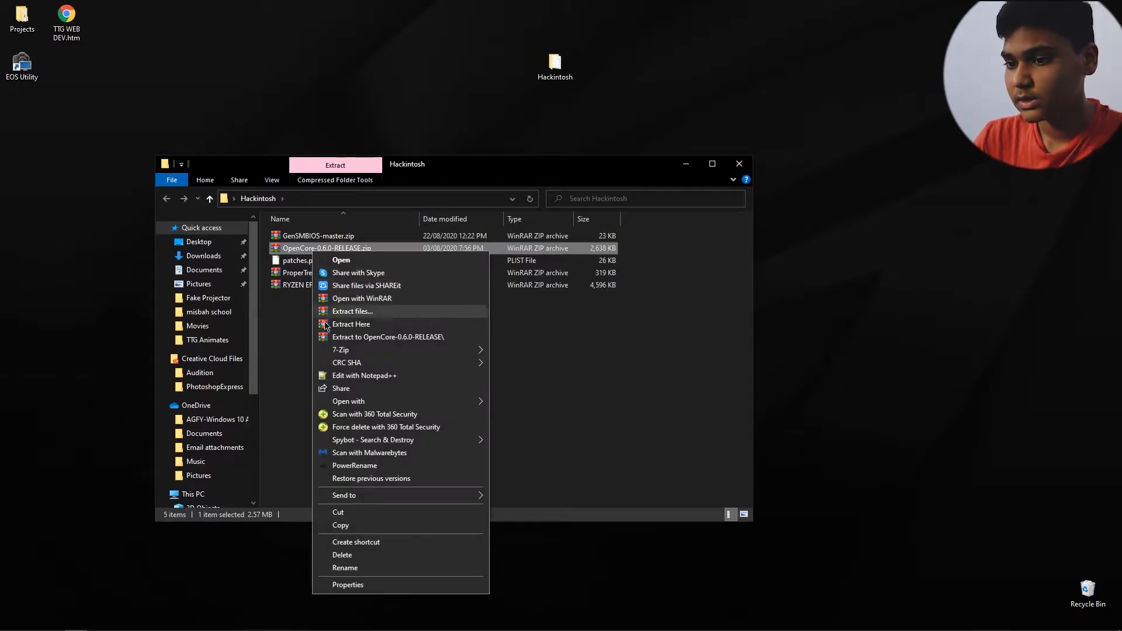
{"action": "left_click", "coordinate": [362, 341]}
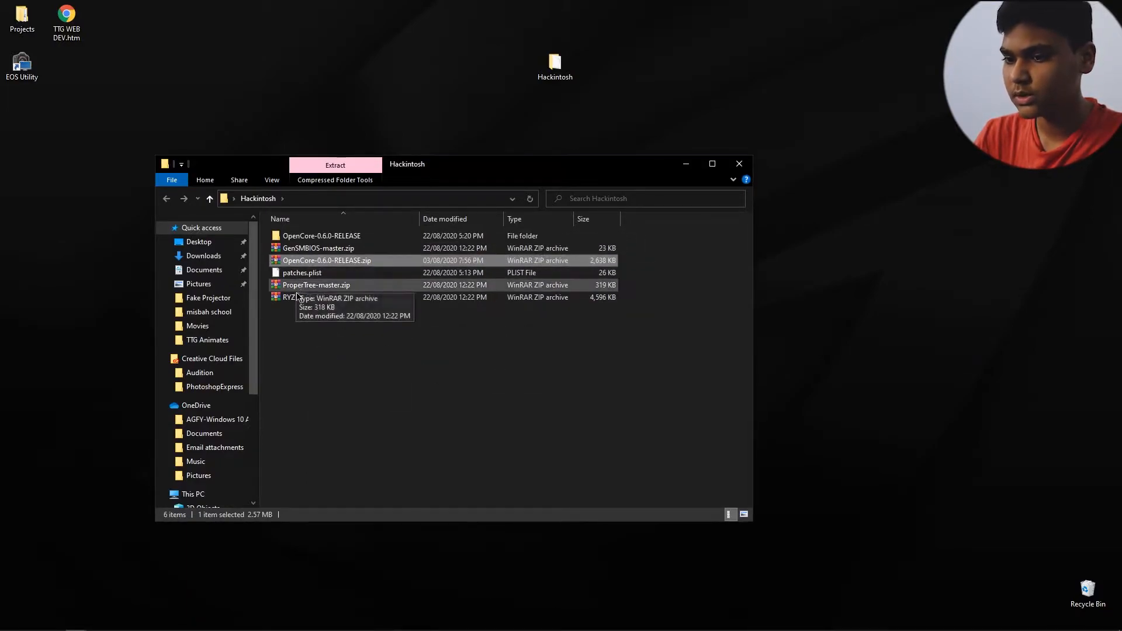
{"action": "right_click", "coordinate": [298, 298]}
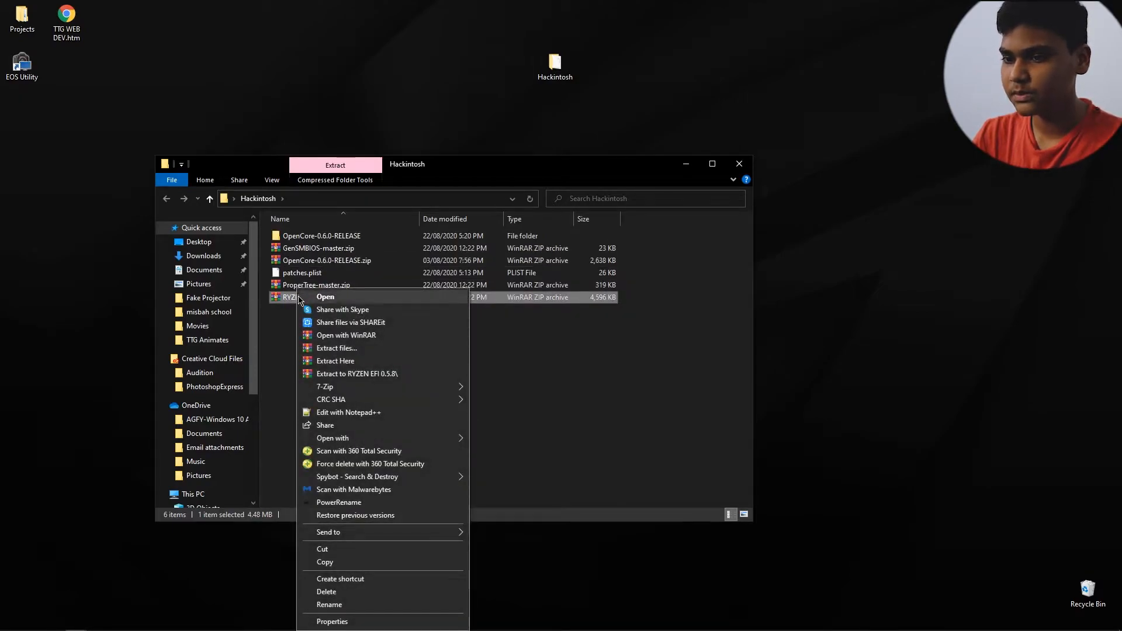
{"action": "left_click", "coordinate": [329, 373]}
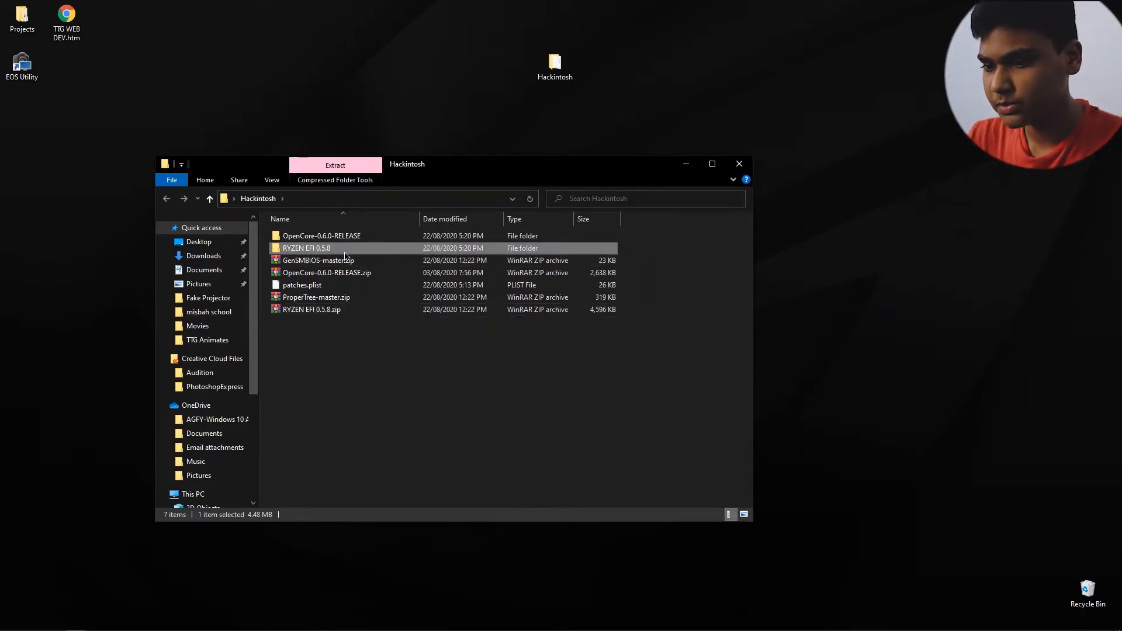
Step: Open the OpenCore-0.6.0-RELEASE folder in a separate window beside the Hackintosh one and go to its EFI\BOOT folder
{"action": "double_click", "coordinate": [338, 248]}
{"action": "left_click", "coordinate": [258, 199]}
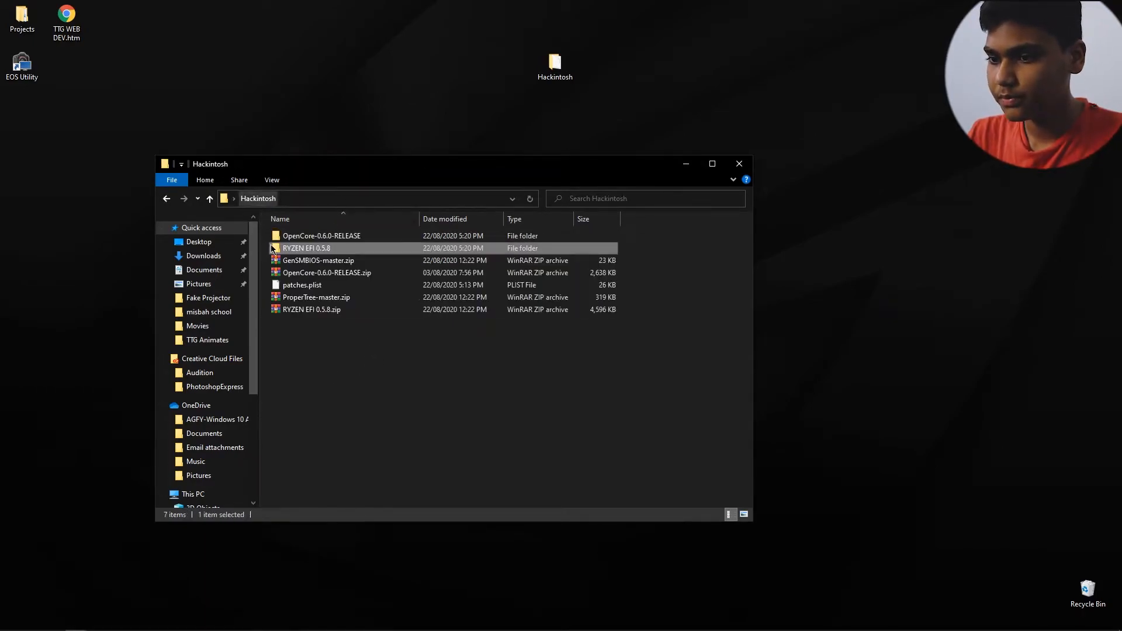
{"action": "right_click", "coordinate": [313, 233]}
{"action": "left_click", "coordinate": [353, 241]}
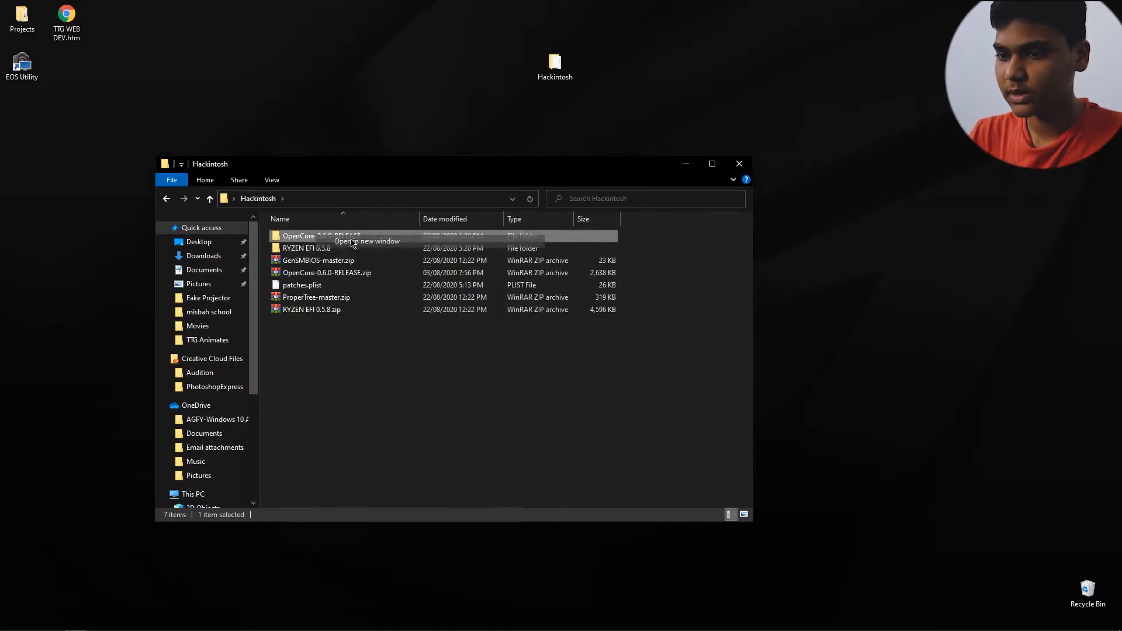
{"action": "left_click_drag", "start_coordinate": [913, 68], "coordinate": [918, 68]}
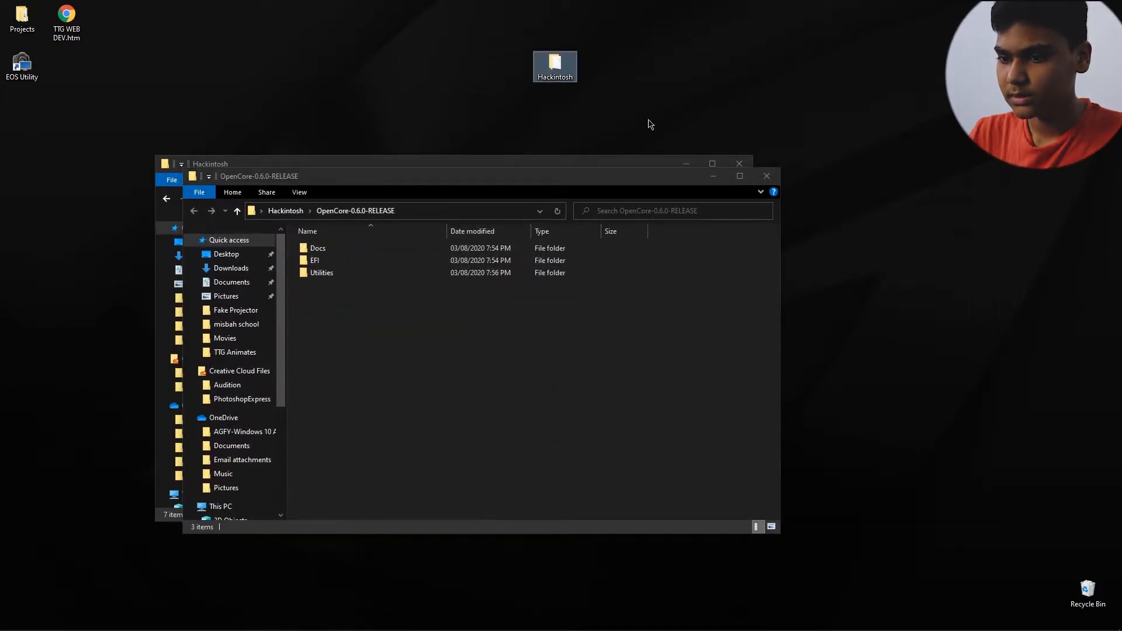
{"action": "left_click_drag", "start_coordinate": [524, 183], "coordinate": [954, 102]}
{"action": "double_click", "coordinate": [748, 179]}
{"action": "double_click", "coordinate": [748, 169]}
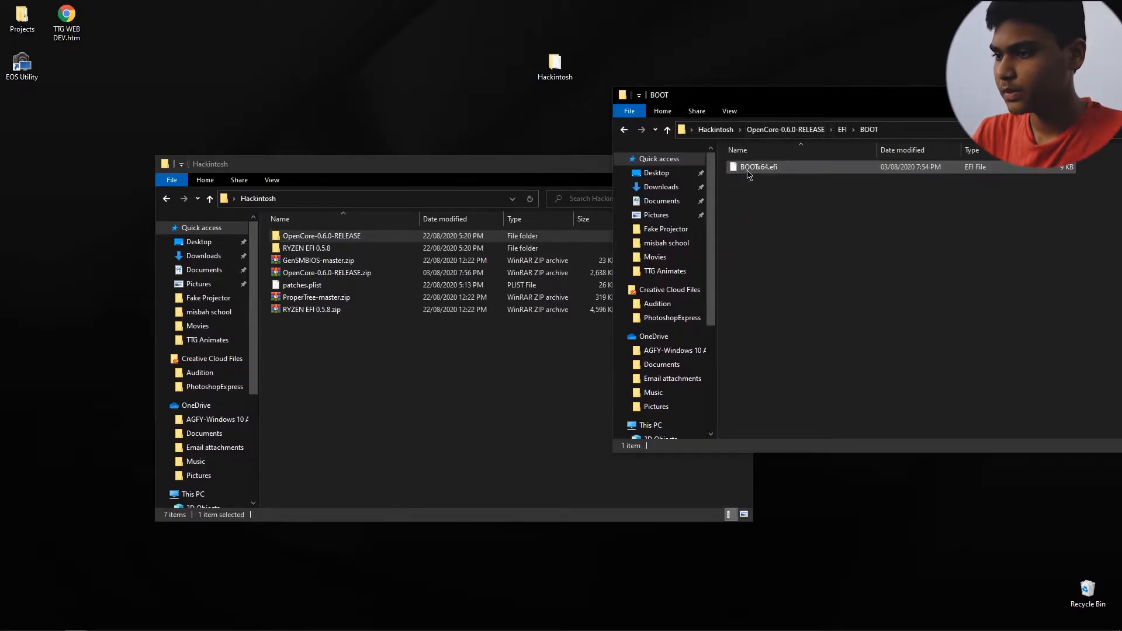
Step: Replace BOOTx64.efi in the EFI\BOOT folder of RYZEN EFI 0.5.8 with the file from OpenCore 0.6.0
{"action": "left_click_drag", "start_coordinate": [373, 182], "coordinate": [244, 138]}
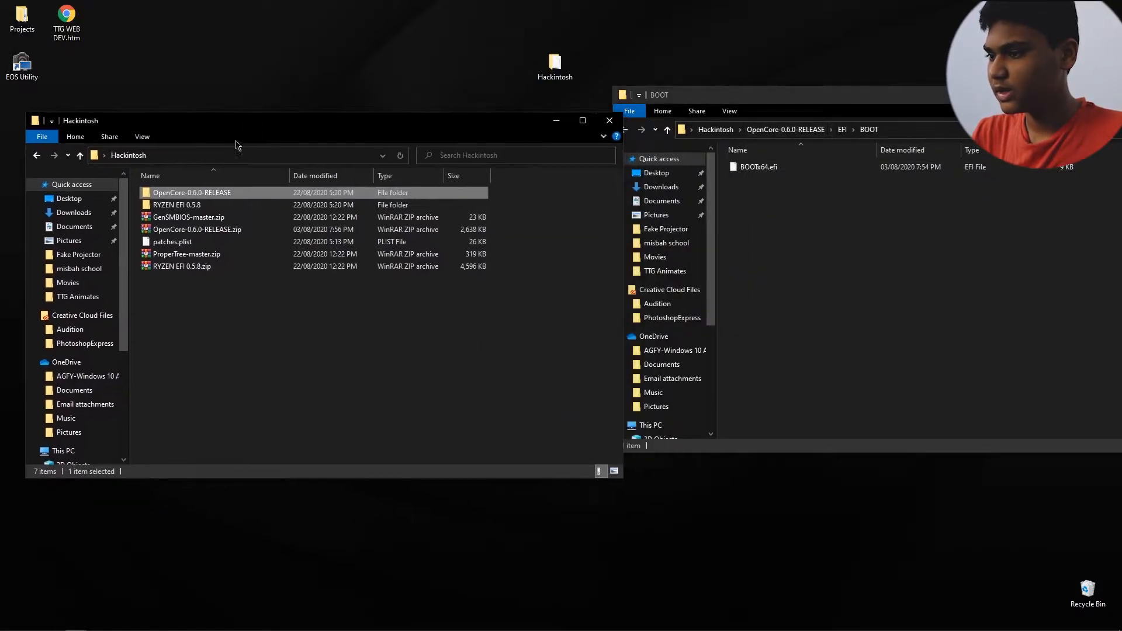
{"action": "double_click", "coordinate": [172, 205]}
{"action": "double_click", "coordinate": [202, 192]}
{"action": "double_click", "coordinate": [201, 194]}
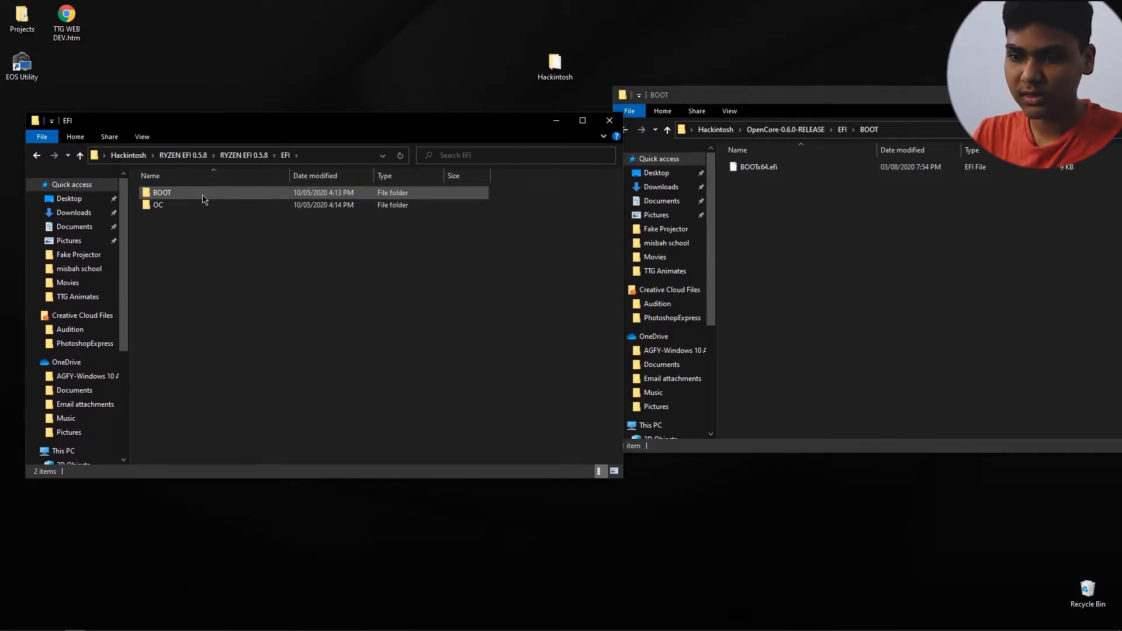
{"action": "double_click", "coordinate": [202, 196]}
{"action": "left_click_drag", "start_coordinate": [731, 172], "coordinate": [346, 302]}
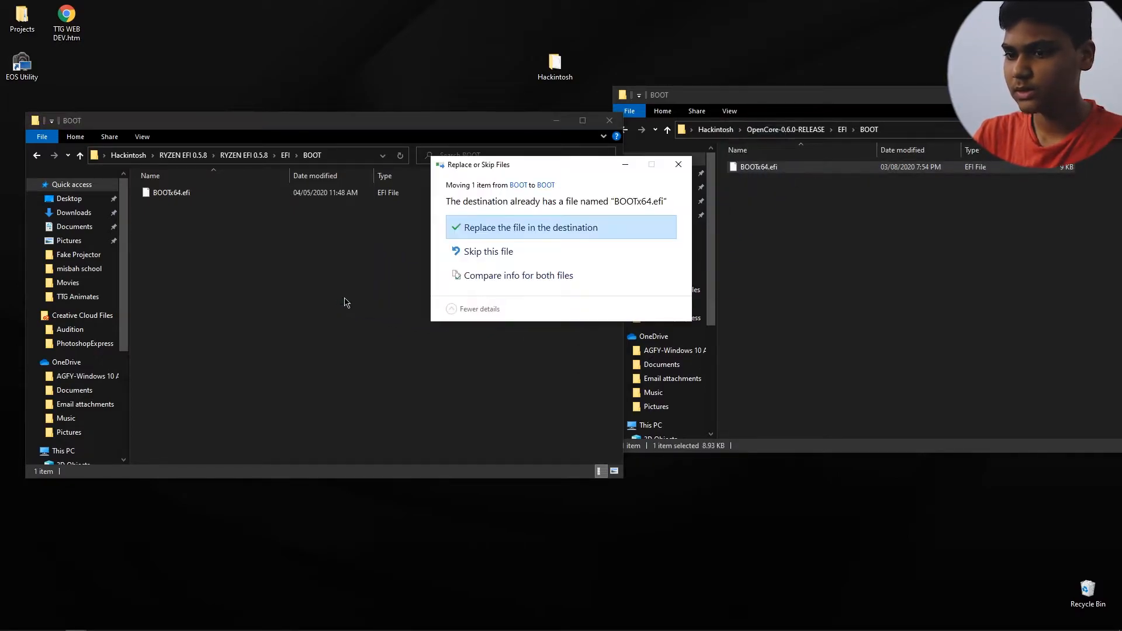
{"action": "left_click", "coordinate": [509, 232]}
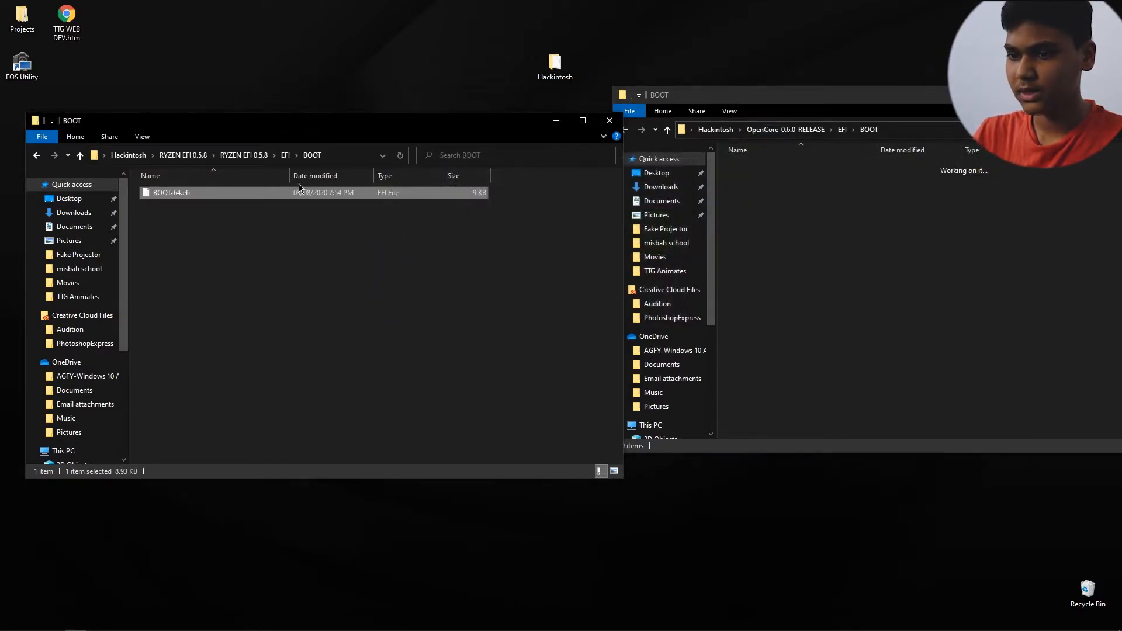
Step: Replace OpenCore.efi in the EFI\OC folder of RYZEN EFI 0.5.8 with the file from OpenCore 0.6.0
{"action": "left_click", "coordinate": [285, 156]}
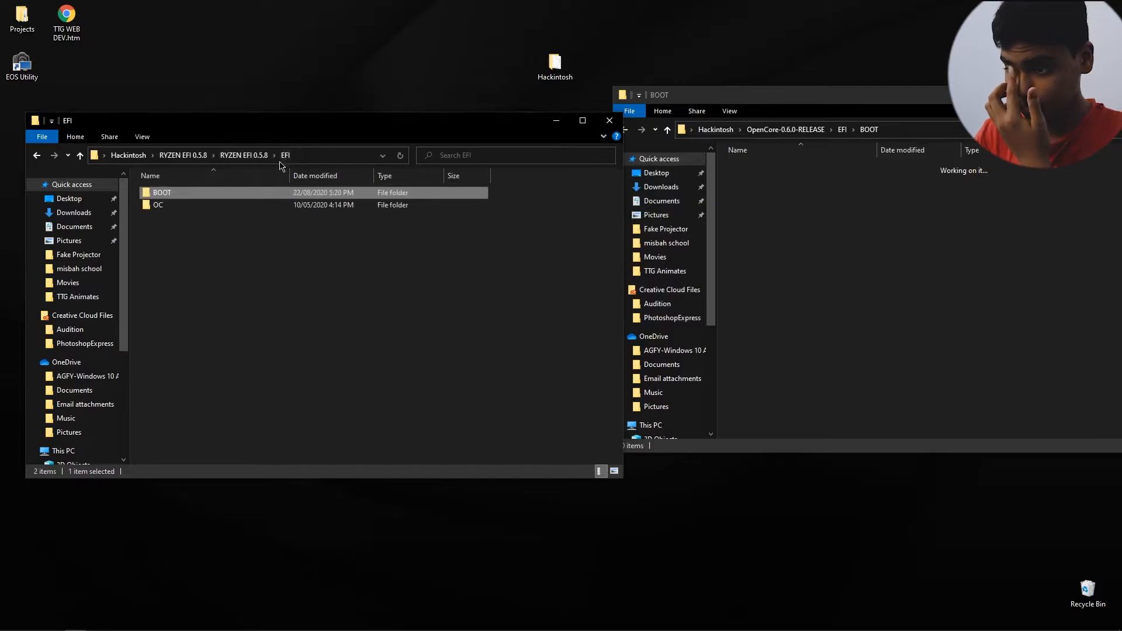
{"action": "double_click", "coordinate": [222, 205]}
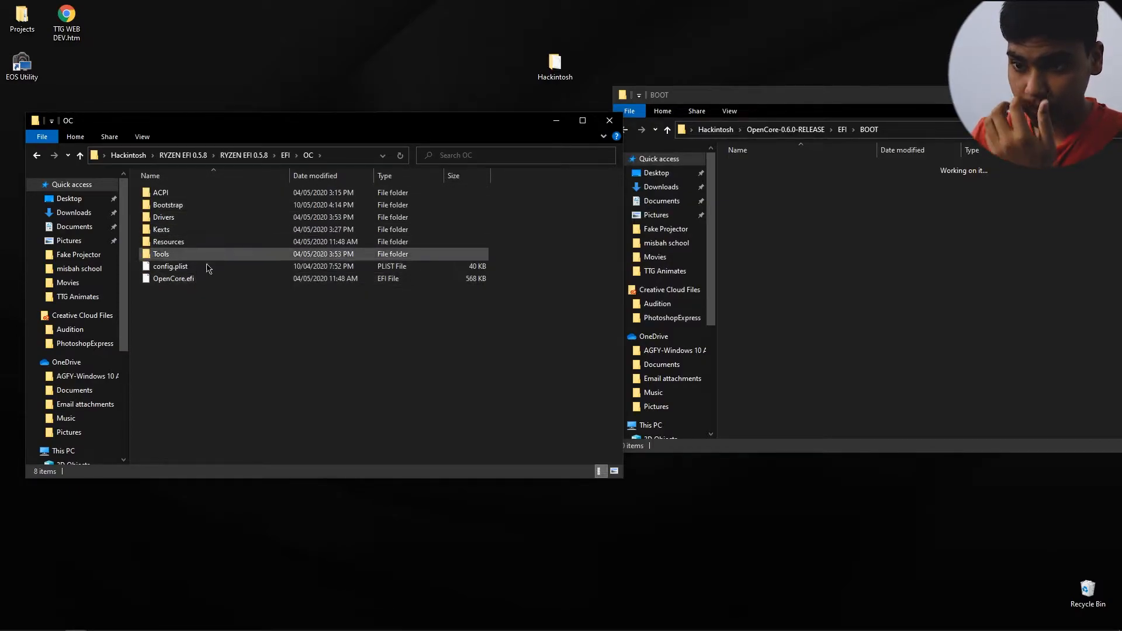
{"action": "left_click", "coordinate": [842, 129]}
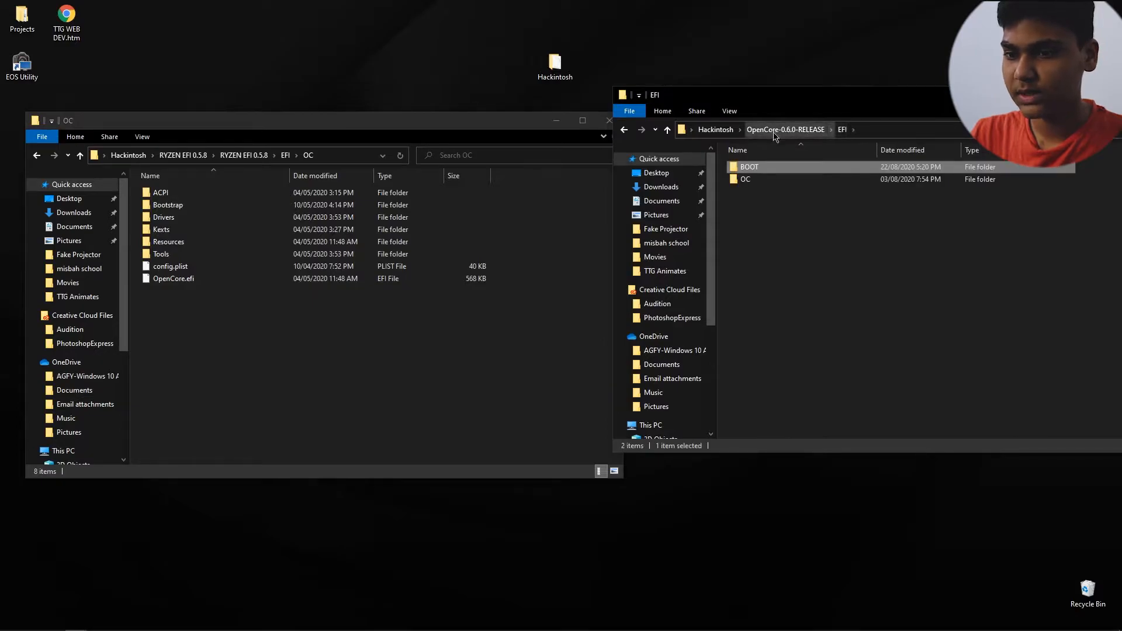
{"action": "double_click", "coordinate": [755, 182]}
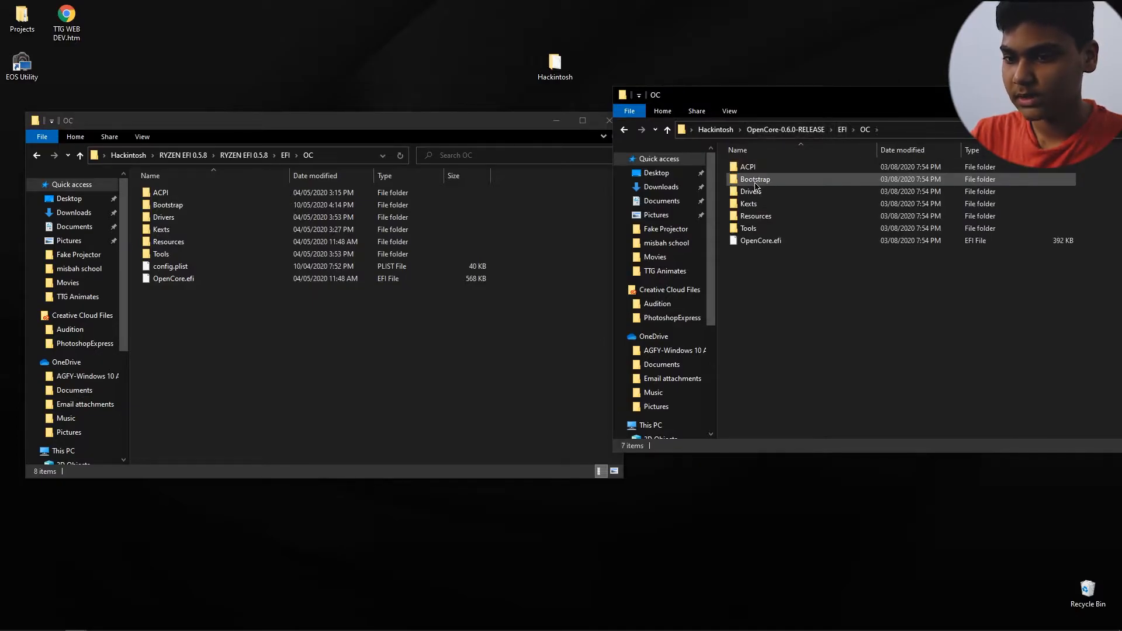
{"action": "left_click", "coordinate": [762, 245]}
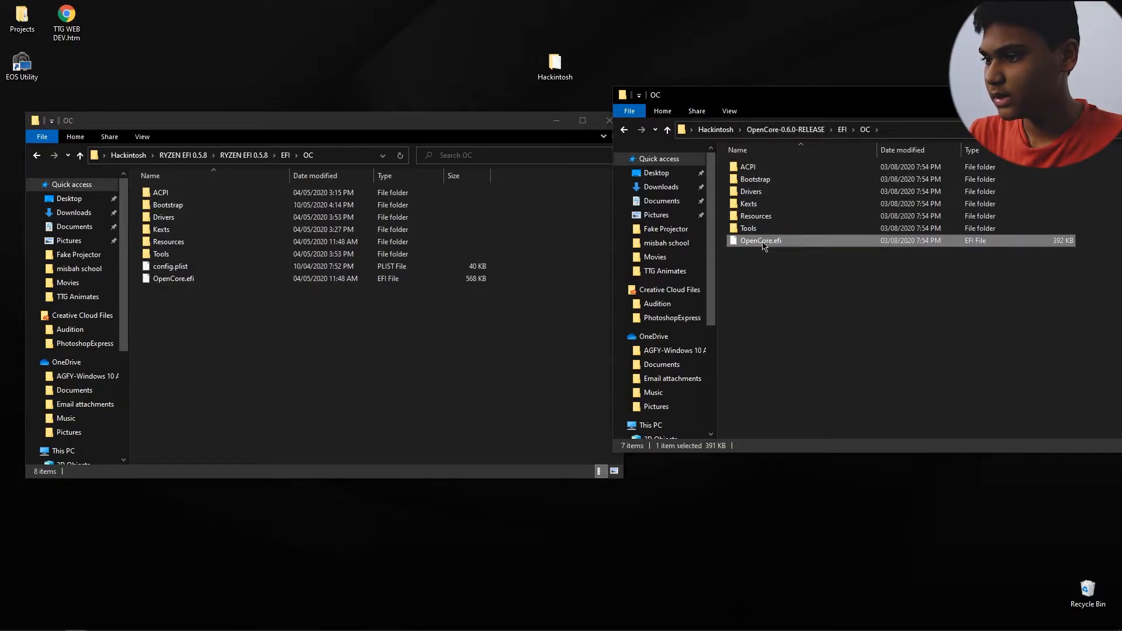
{"action": "left_click_drag", "start_coordinate": [763, 244], "coordinate": [233, 323]}
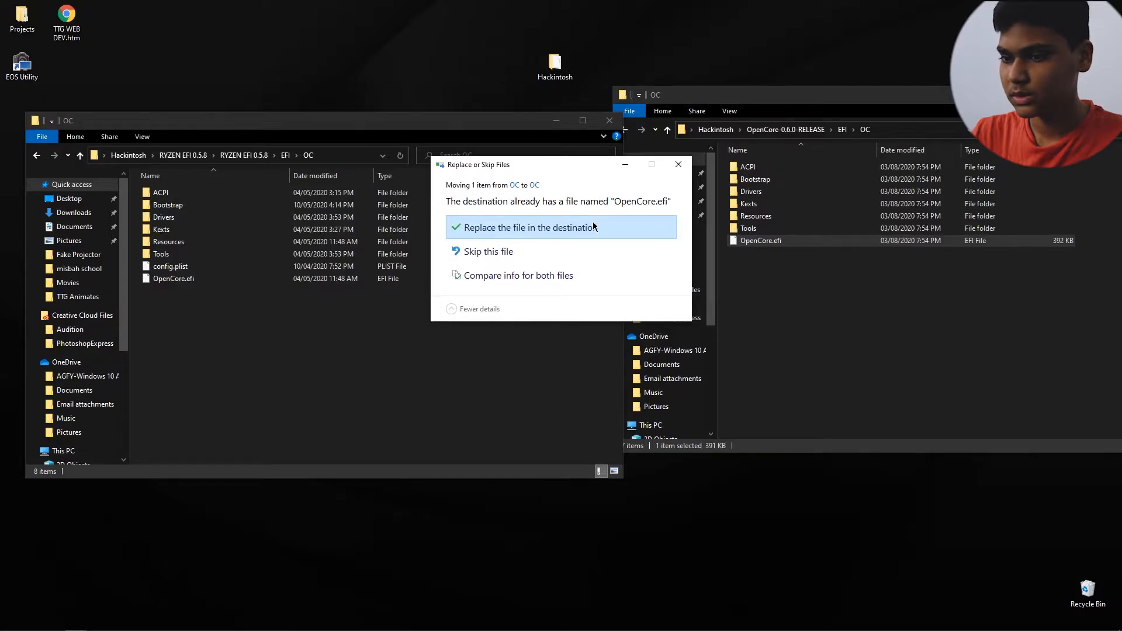
{"action": "left_click", "coordinate": [592, 227]}
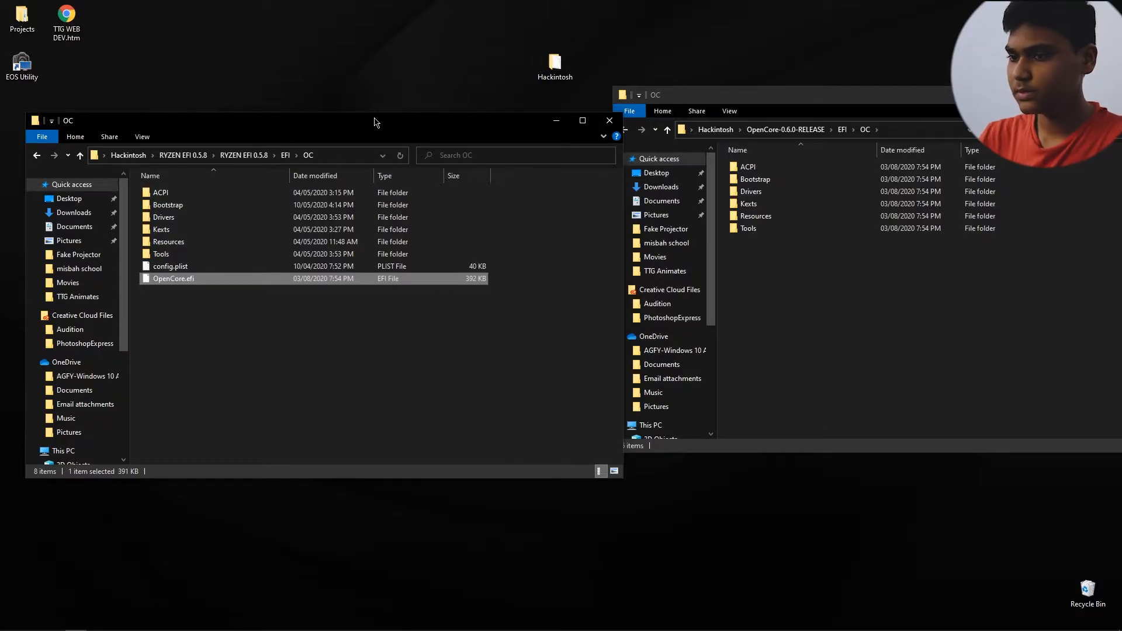
Step: Replace Bootstrap.efi in the OC\Bootstrap folder of RYZEN EFI 0.5.8 with the file from OpenCore 0.6.0
{"action": "left_click_drag", "start_coordinate": [374, 122], "coordinate": [383, 59]}
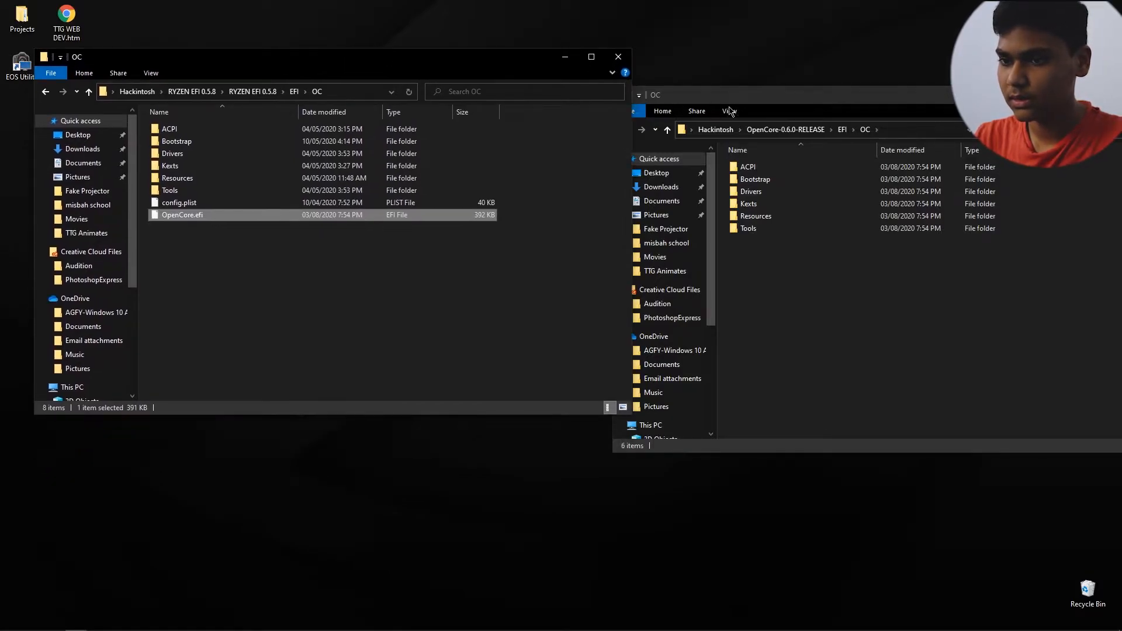
{"action": "left_click_drag", "start_coordinate": [737, 105], "coordinate": [686, 63]}
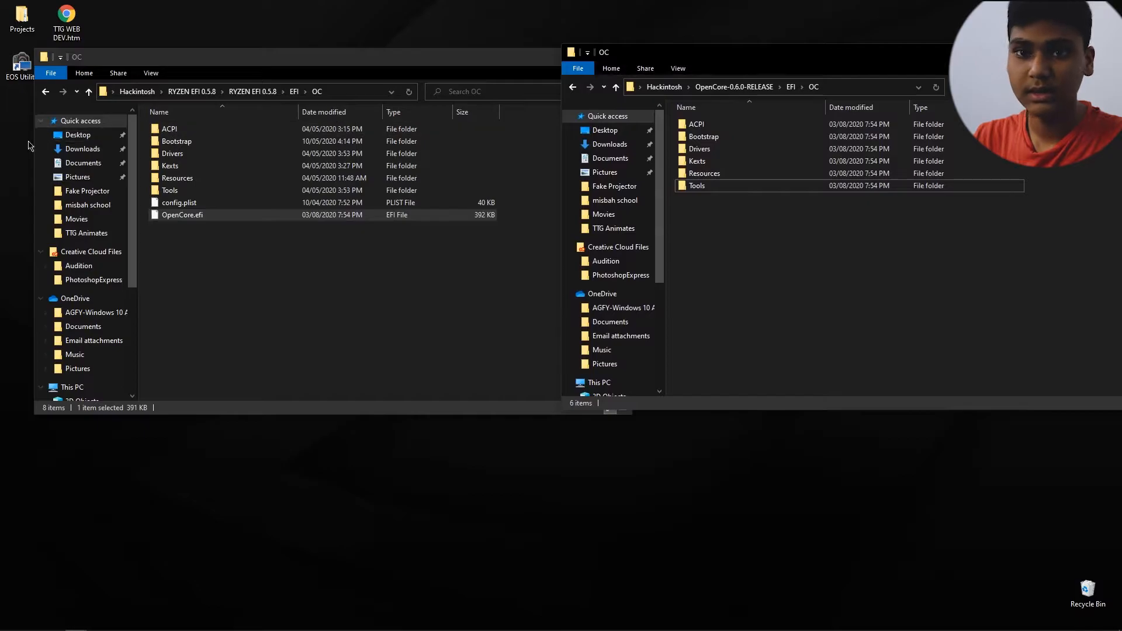
{"action": "double_click", "coordinate": [183, 142]}
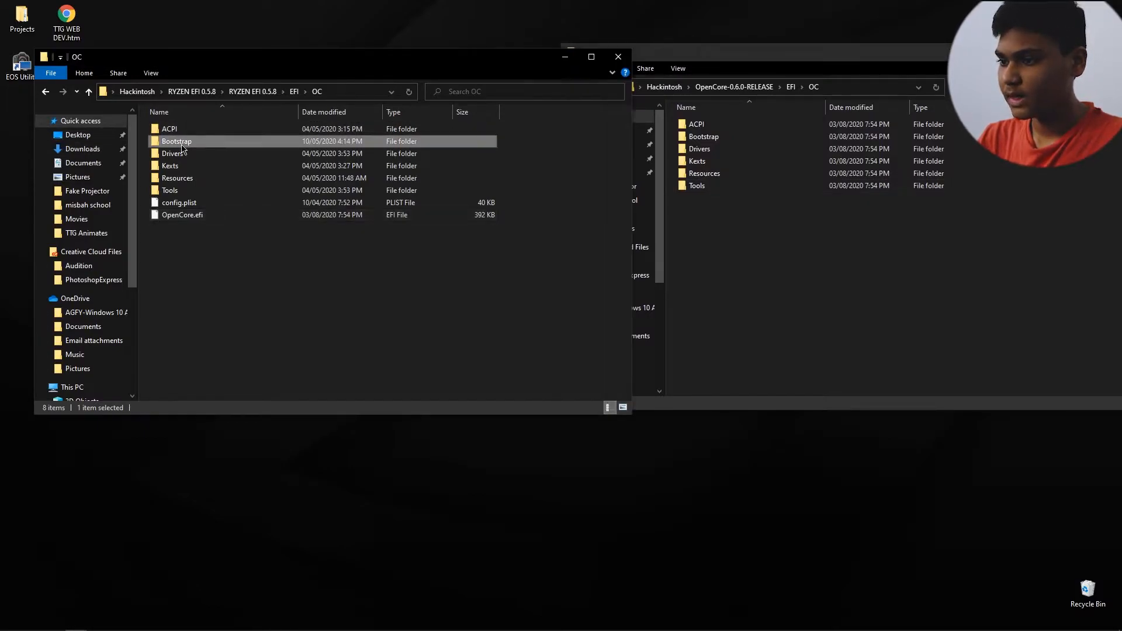
{"action": "double_click", "coordinate": [743, 137]}
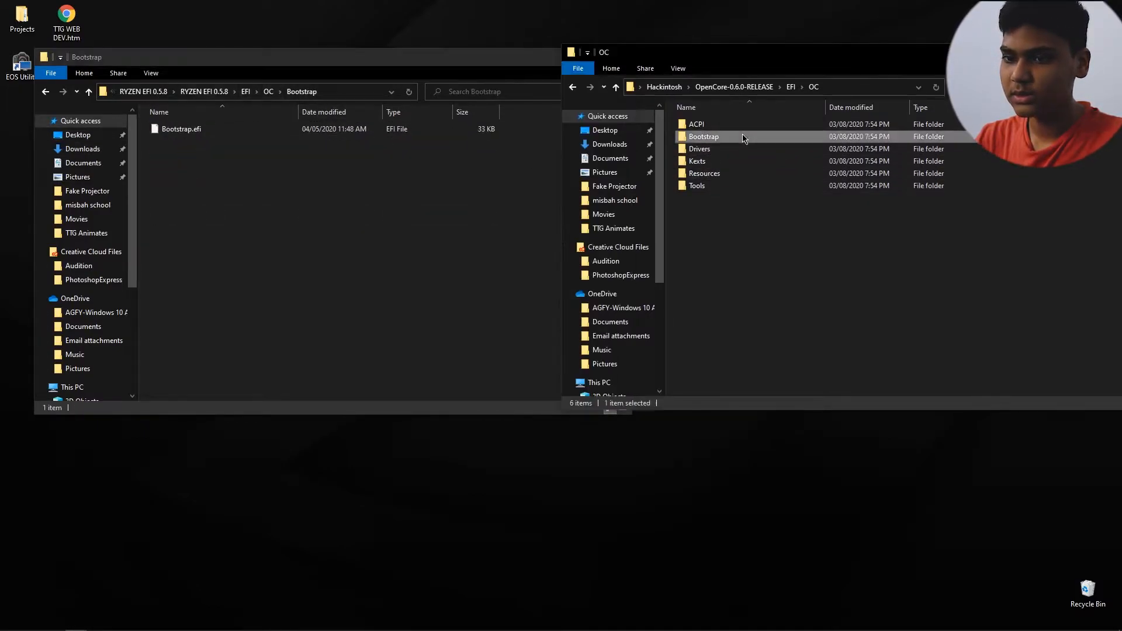
{"action": "left_click_drag", "start_coordinate": [744, 127], "coordinate": [416, 180]}
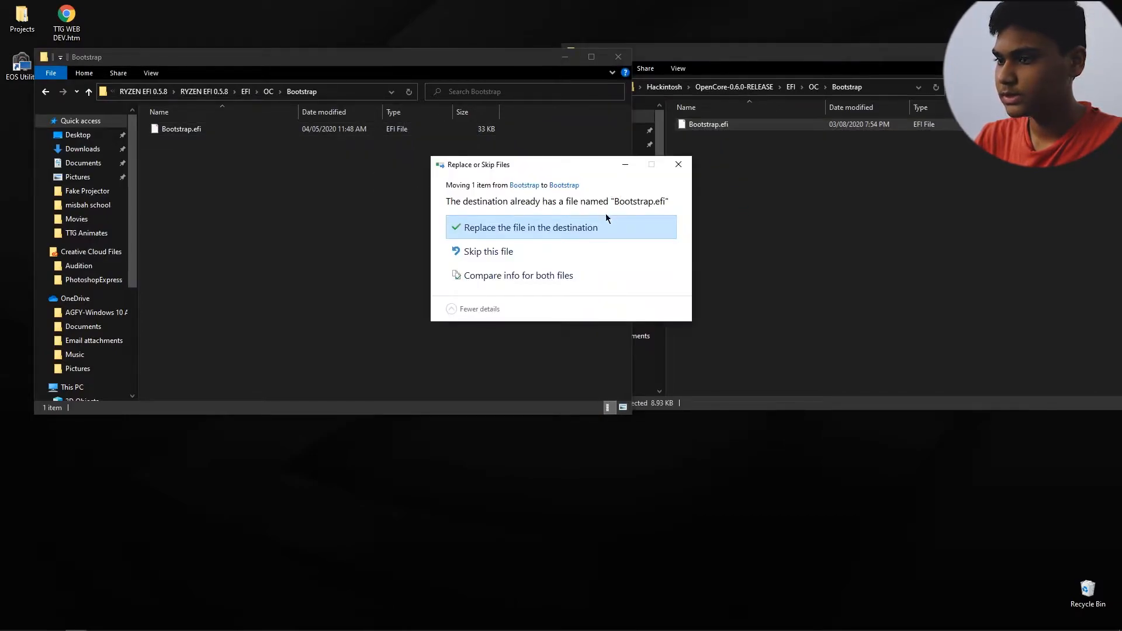
{"action": "left_click", "coordinate": [592, 230]}
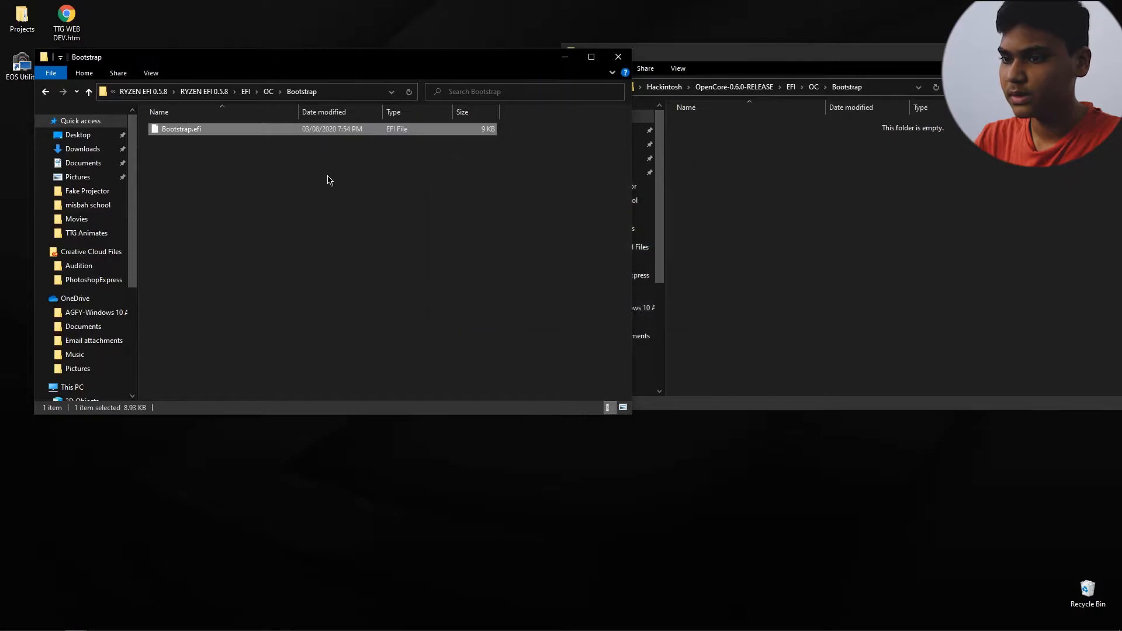
Step: Replace OpenRuntime.efi in the OC\Drivers folder of RYZEN EFI 0.5.8 with the file from OpenCore 0.6.0
{"action": "left_click", "coordinate": [268, 93]}
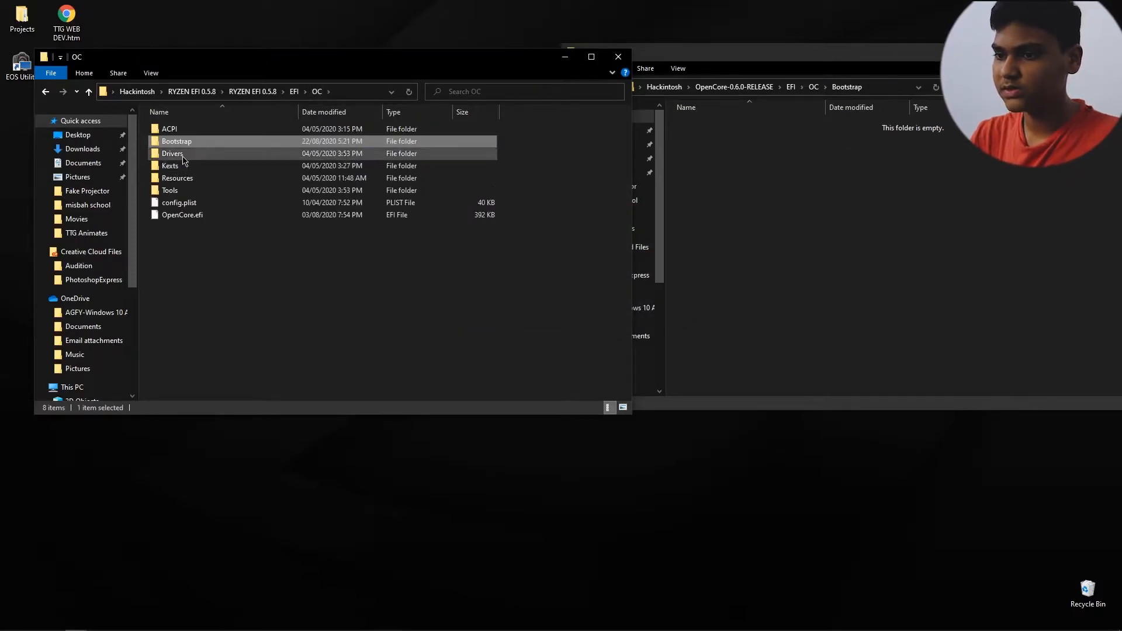
{"action": "double_click", "coordinate": [183, 155]}
{"action": "left_click", "coordinate": [812, 87]}
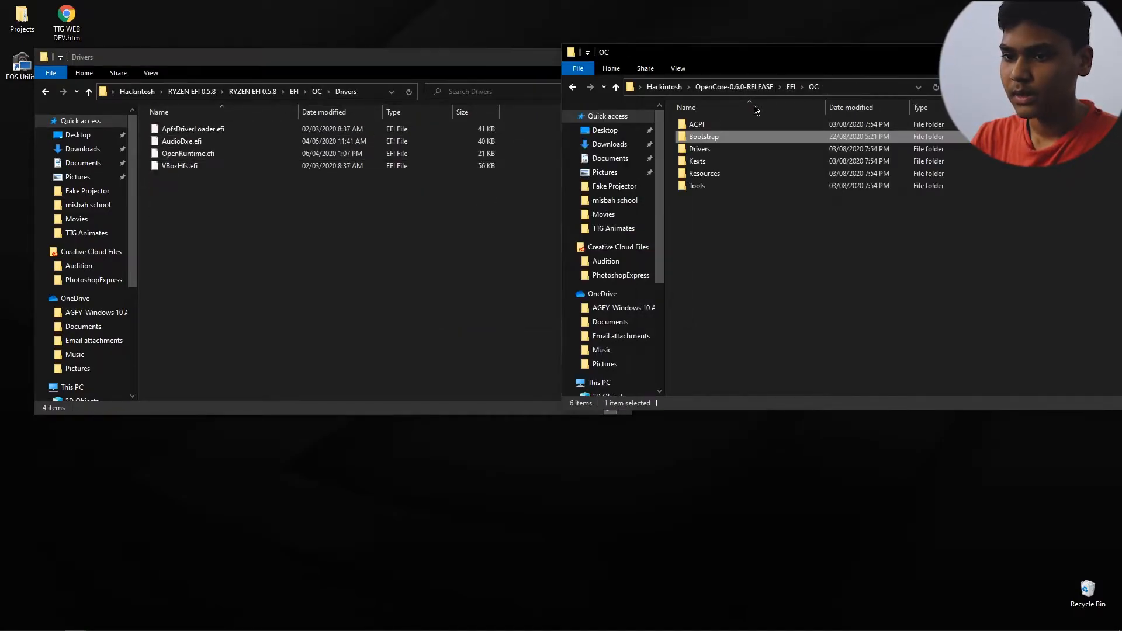
{"action": "double_click", "coordinate": [690, 149]}
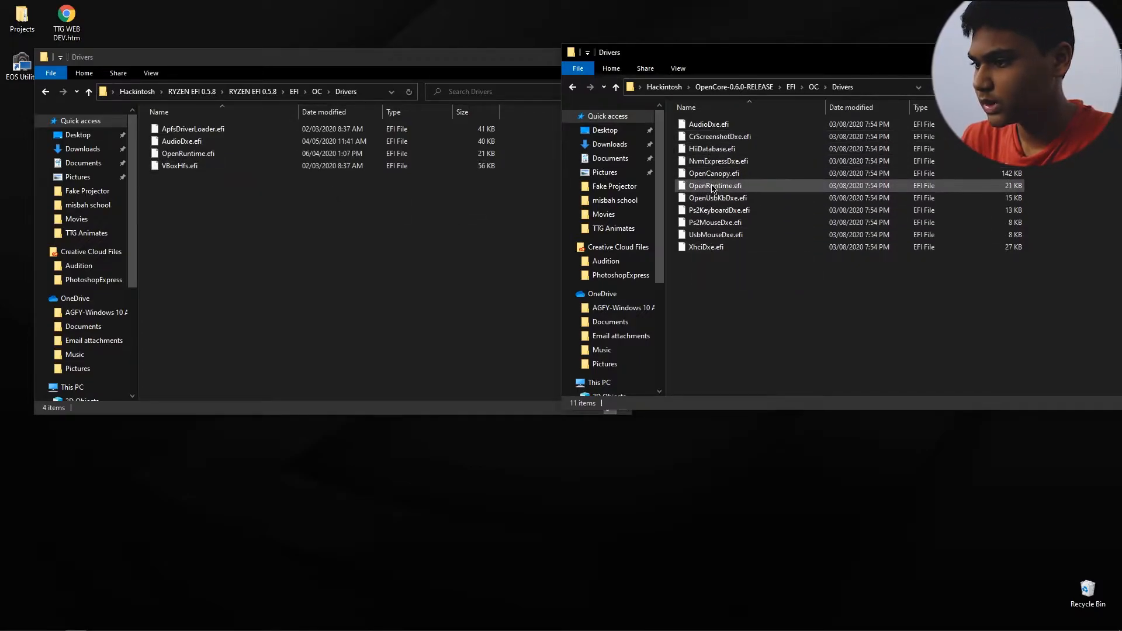
{"action": "left_click_drag", "start_coordinate": [720, 190], "coordinate": [351, 240]}
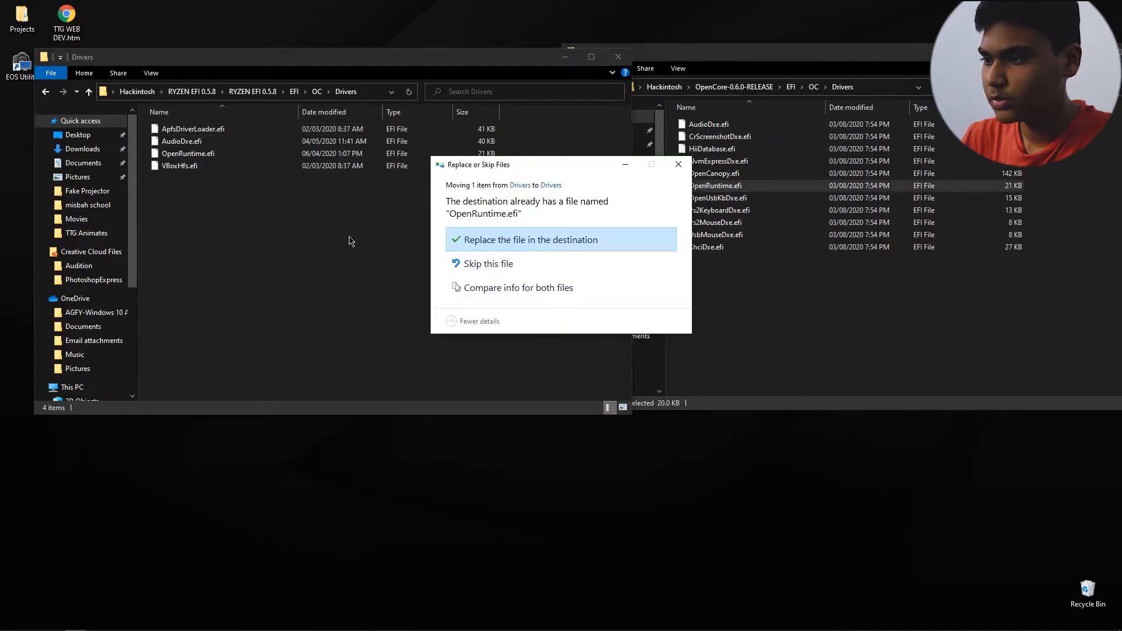
{"action": "left_click", "coordinate": [462, 237]}
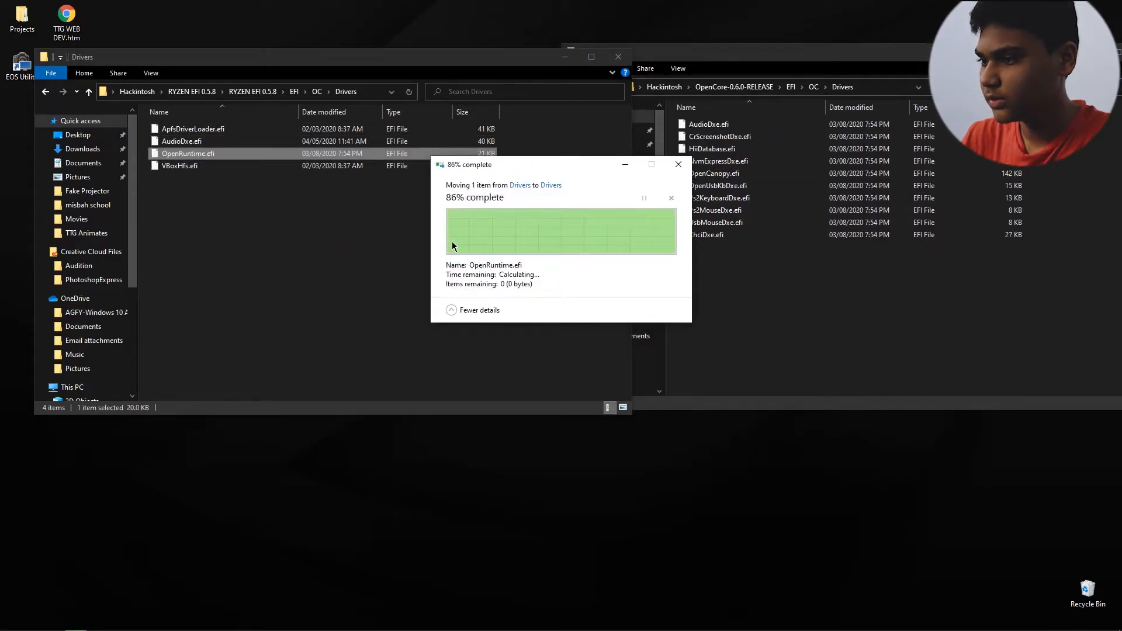
{"action": "left_click", "coordinate": [458, 240]}
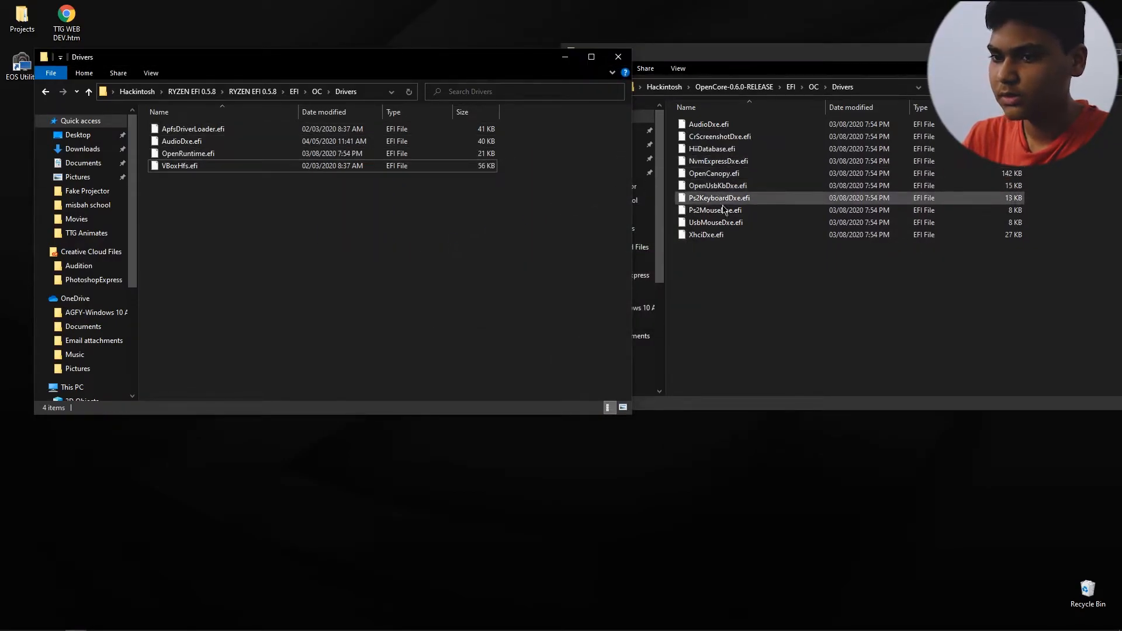
Step: Replace AudioDxe.efi in the Drivers folder of RYZEN EFI 0.5.8 with the OpenCore 0.6.0 file and return to its OC folder
{"action": "left_click_drag", "start_coordinate": [709, 124], "coordinate": [313, 288]}
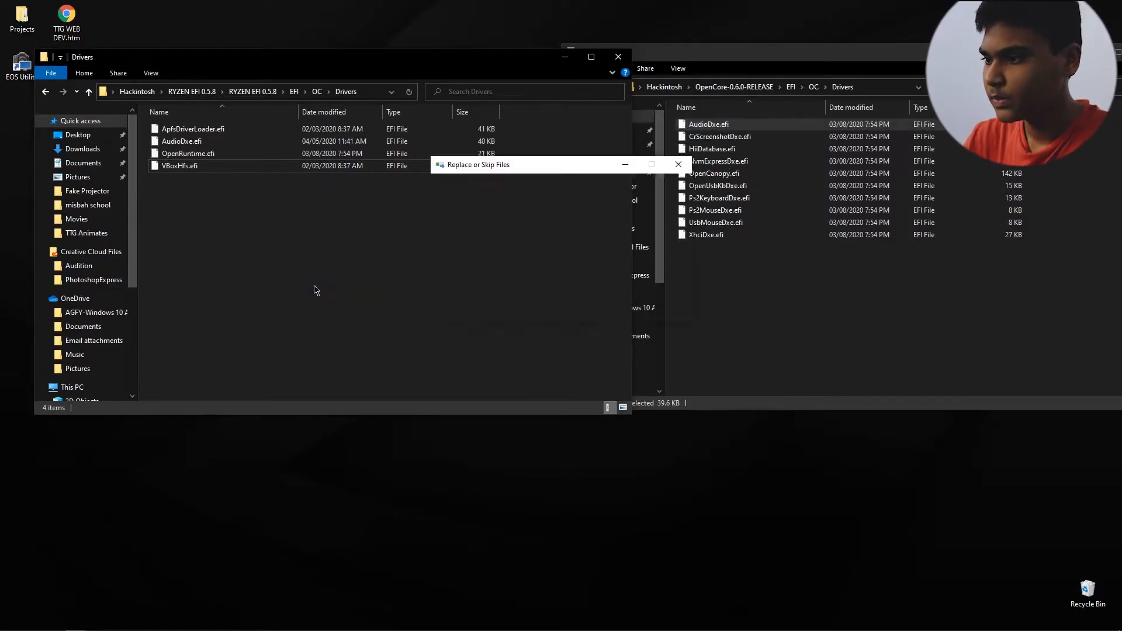
{"action": "left_click", "coordinate": [577, 225]}
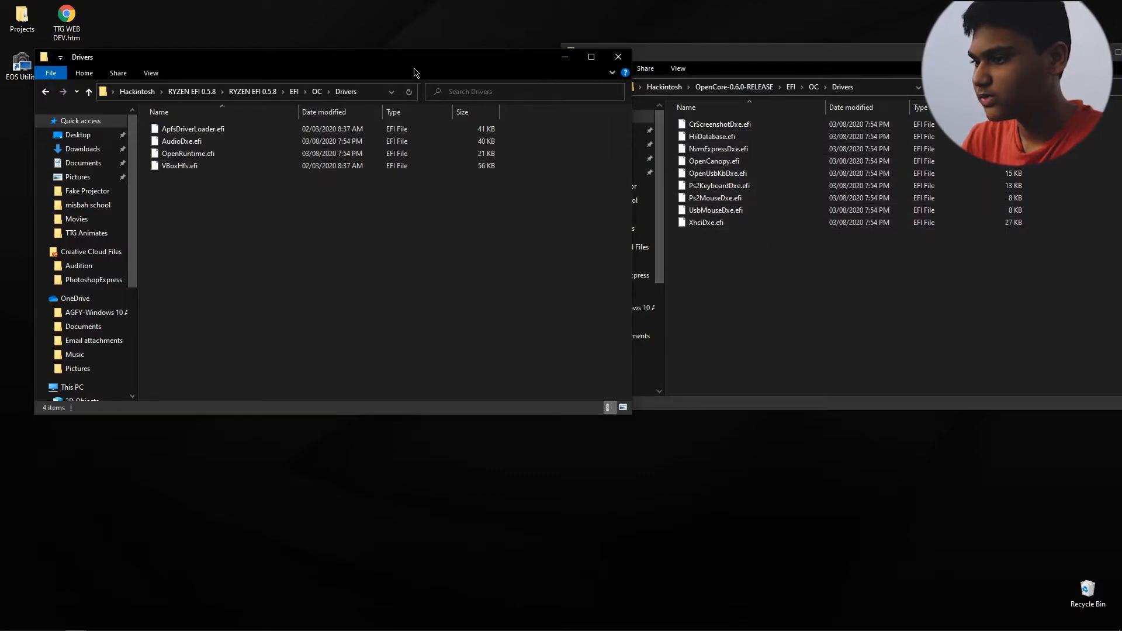
{"action": "left_click", "coordinate": [317, 91]}
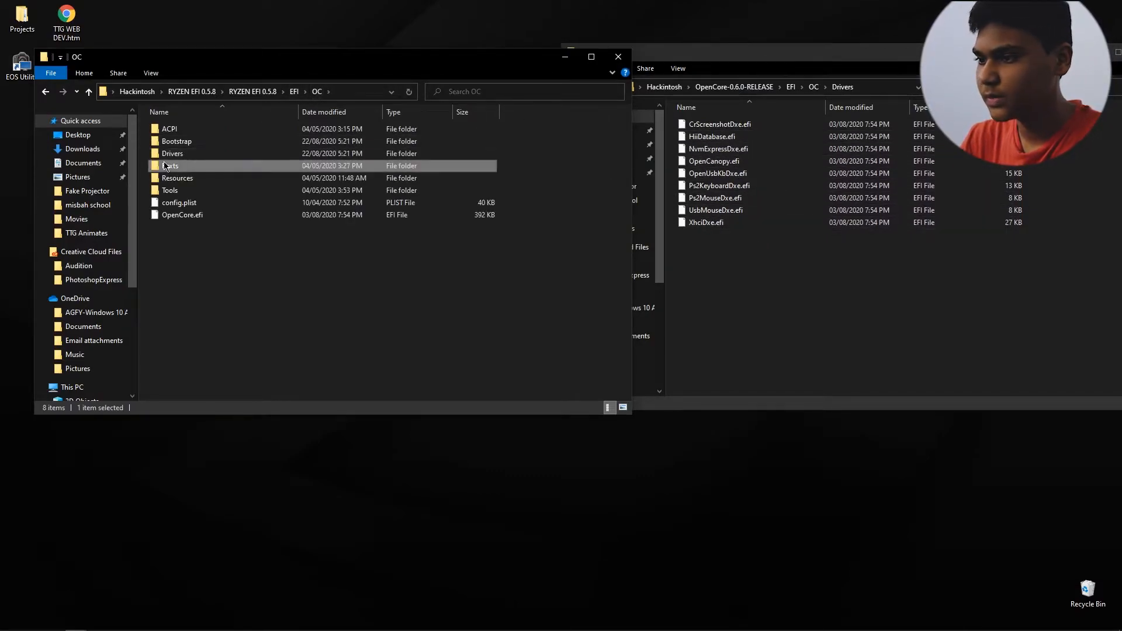
Step: Compare the Kexts folders of RYZEN EFI 0.5.8 and OpenCore 0.6.0, and point out RealtekRTL8111.kext in the RYZEN folder
{"action": "double_click", "coordinate": [181, 153]}
{"action": "left_click", "coordinate": [813, 87]}
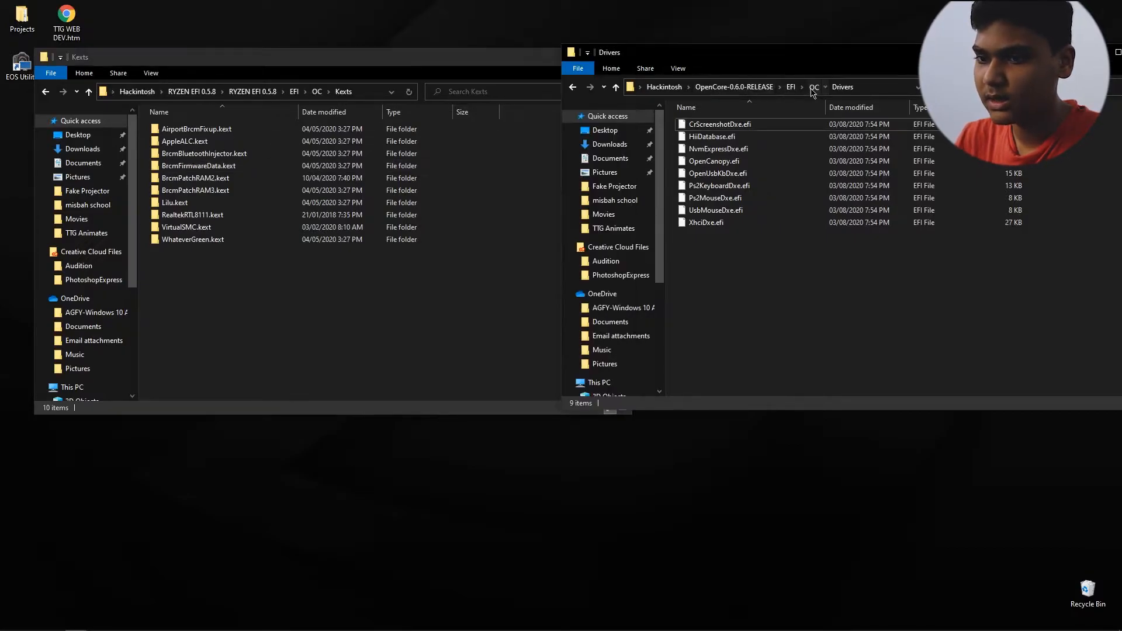
{"action": "double_click", "coordinate": [698, 161]}
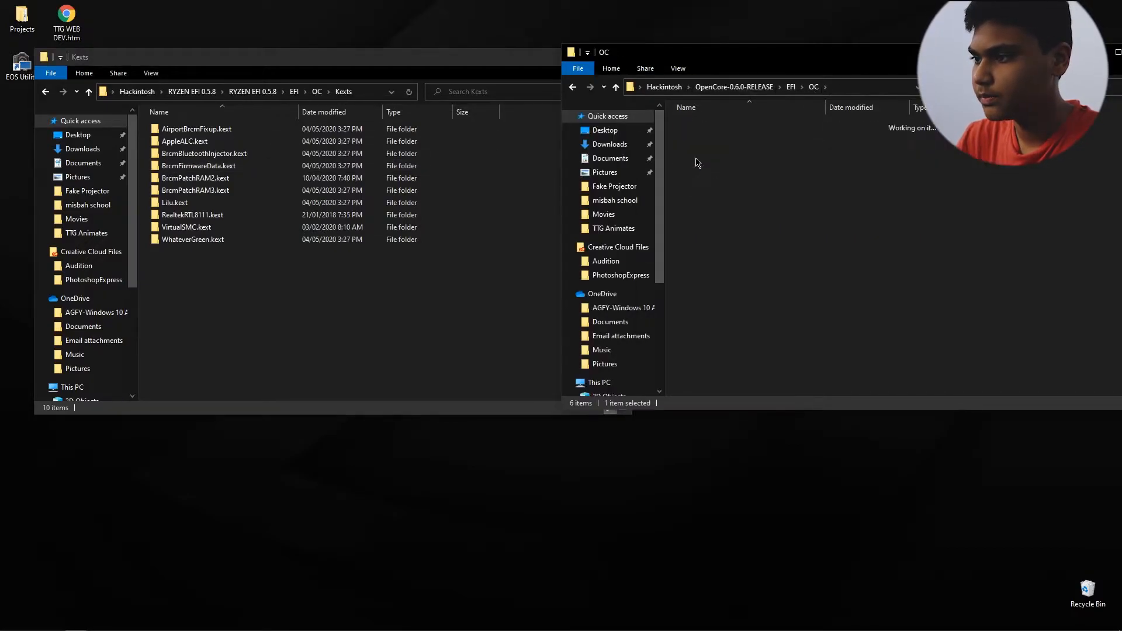
{"action": "left_click", "coordinate": [734, 87]}
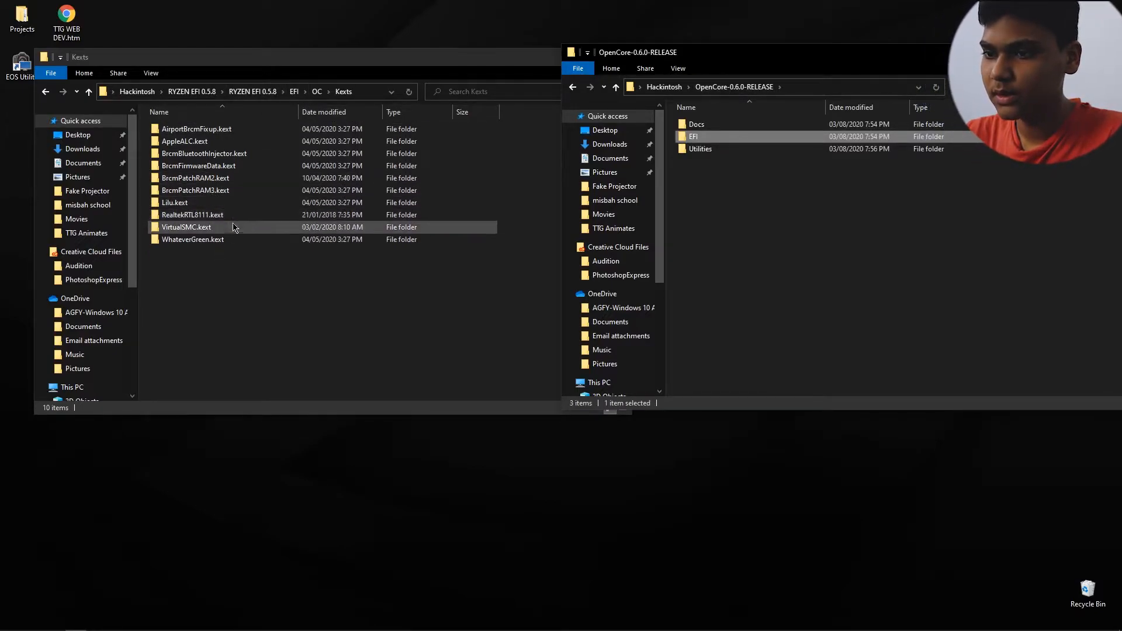
{"action": "left_click", "coordinate": [209, 218]}
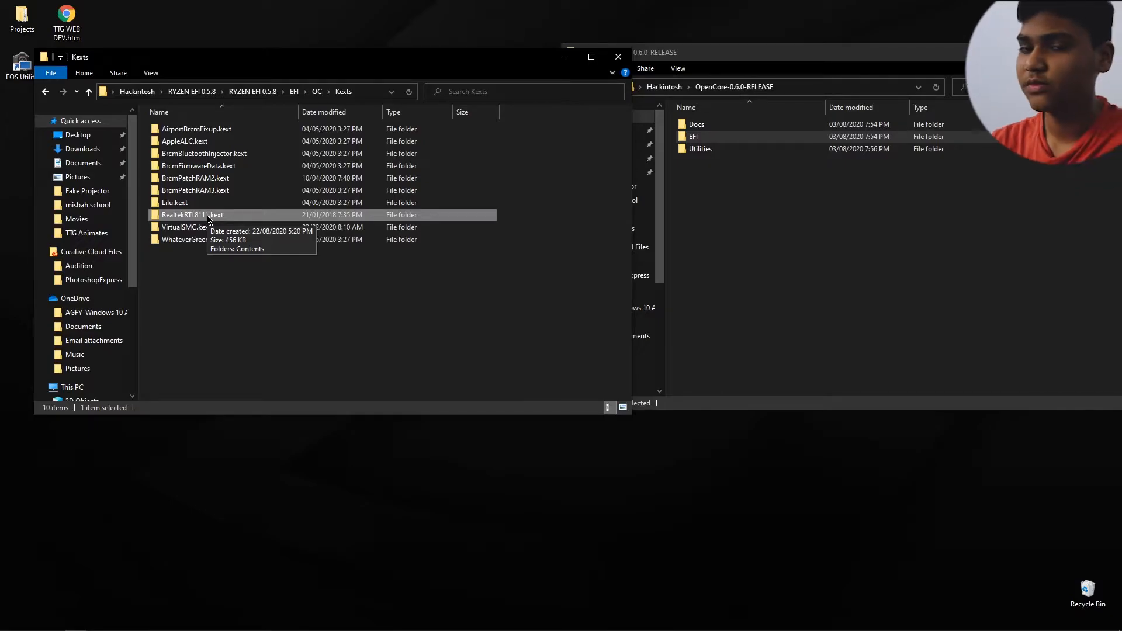
{"action": "mouse_move", "coordinate": [308, 58]}
{"action": "left_mouse_down"}
{"action": "mouse_move", "coordinate": [530, 47]}
{"action": "mouse_move", "coordinate": [308, 46]}
{"action": "left_mouse_up"}
{"action": "left_click_drag", "start_coordinate": [720, 52], "coordinate": [706, 39]}
{"action": "left_click_drag", "start_coordinate": [795, 42], "coordinate": [709, 39]}
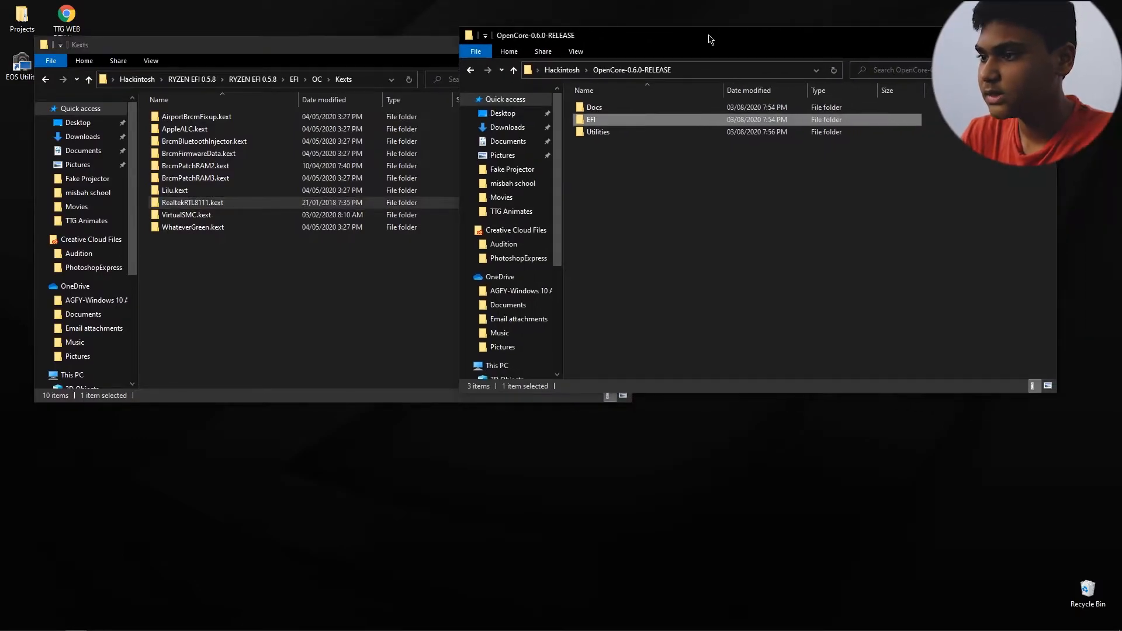
Step: Switch to Chrome and review the drivers and kexts in the OpenCore Install Guide's Gathering files page, down to the Ethernet section
{"action": "left_click", "coordinate": [54, 621]}
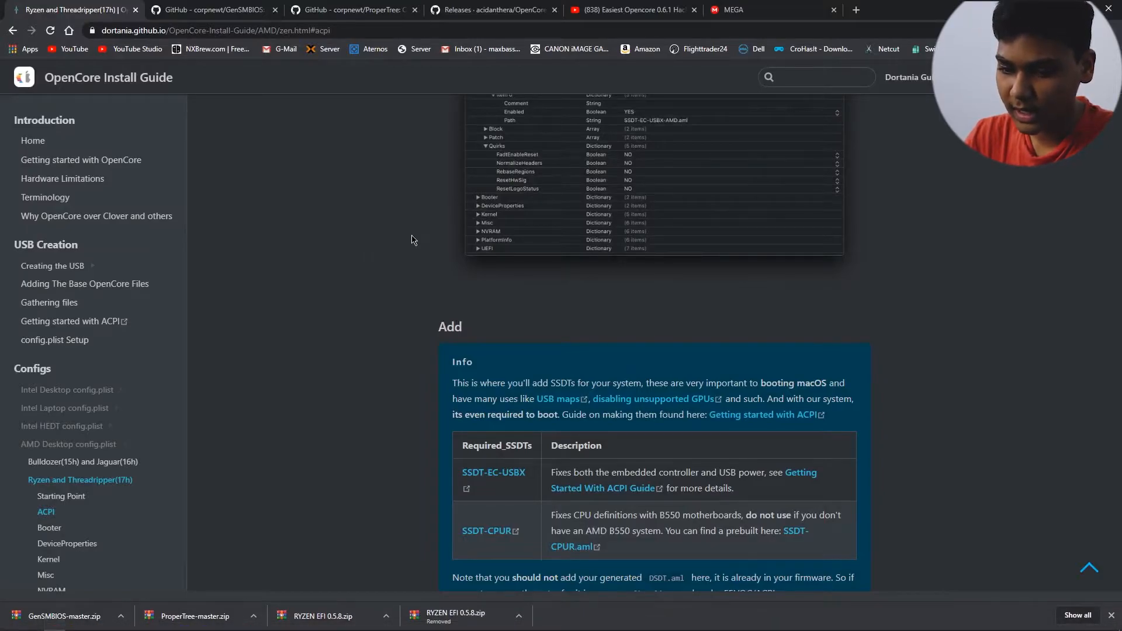
{"action": "scroll", "coordinate": [374, 239], "scroll_direction": "down", "scroll_amount": 2}
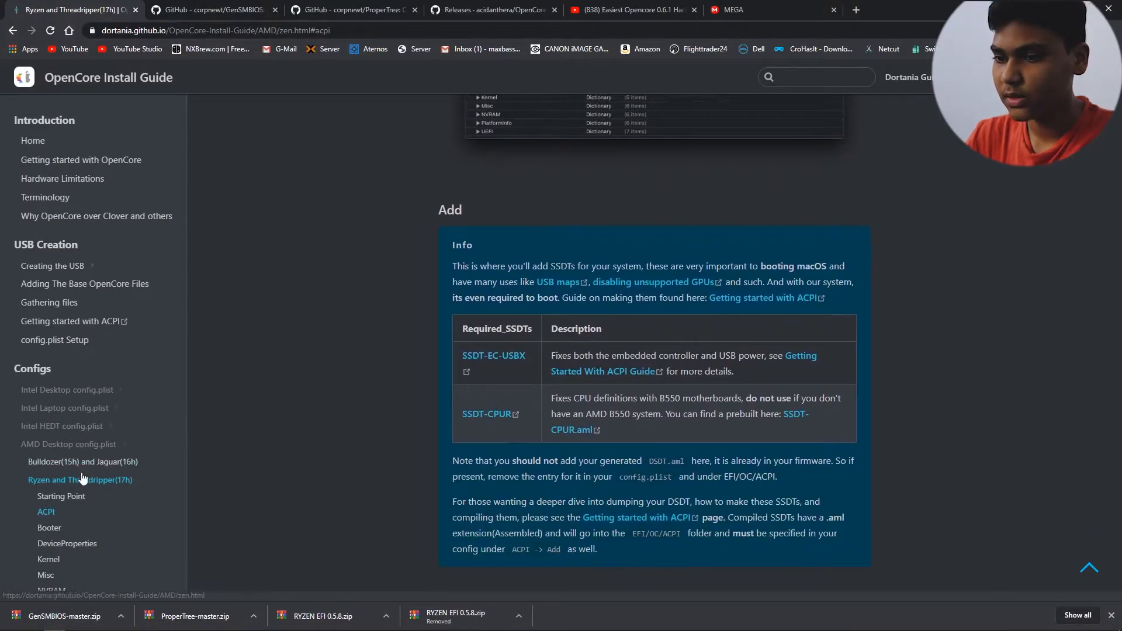
{"action": "scroll", "coordinate": [73, 448], "scroll_direction": "down", "scroll_amount": 2}
{"action": "scroll", "coordinate": [73, 444], "scroll_direction": "down", "scroll_amount": 1}
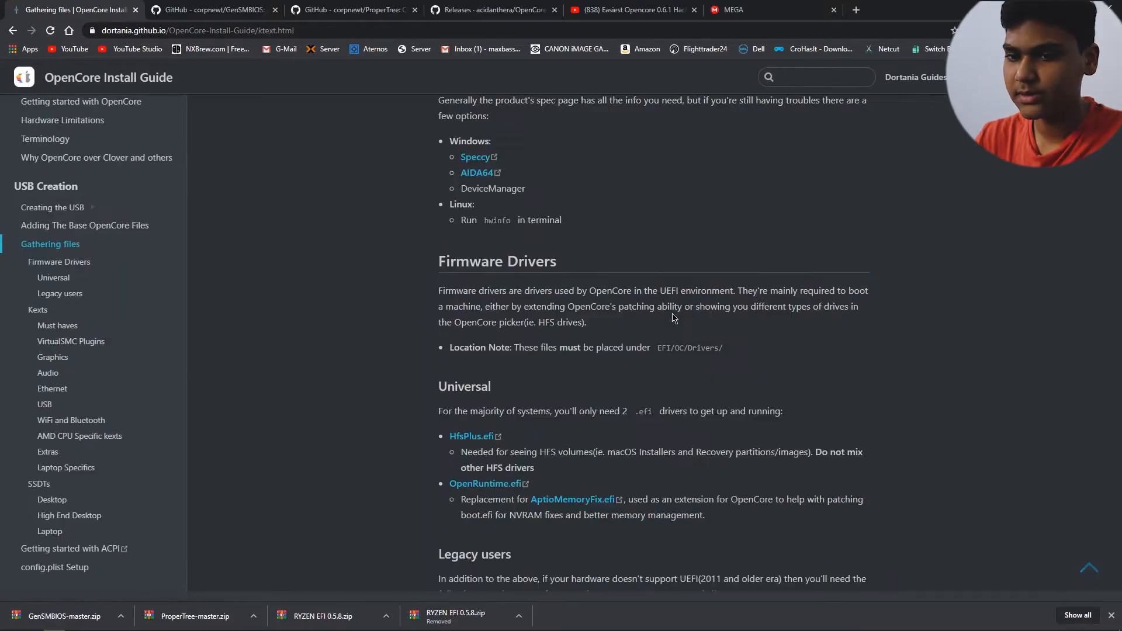
{"action": "scroll", "coordinate": [672, 314], "scroll_direction": "down", "scroll_amount": 3}
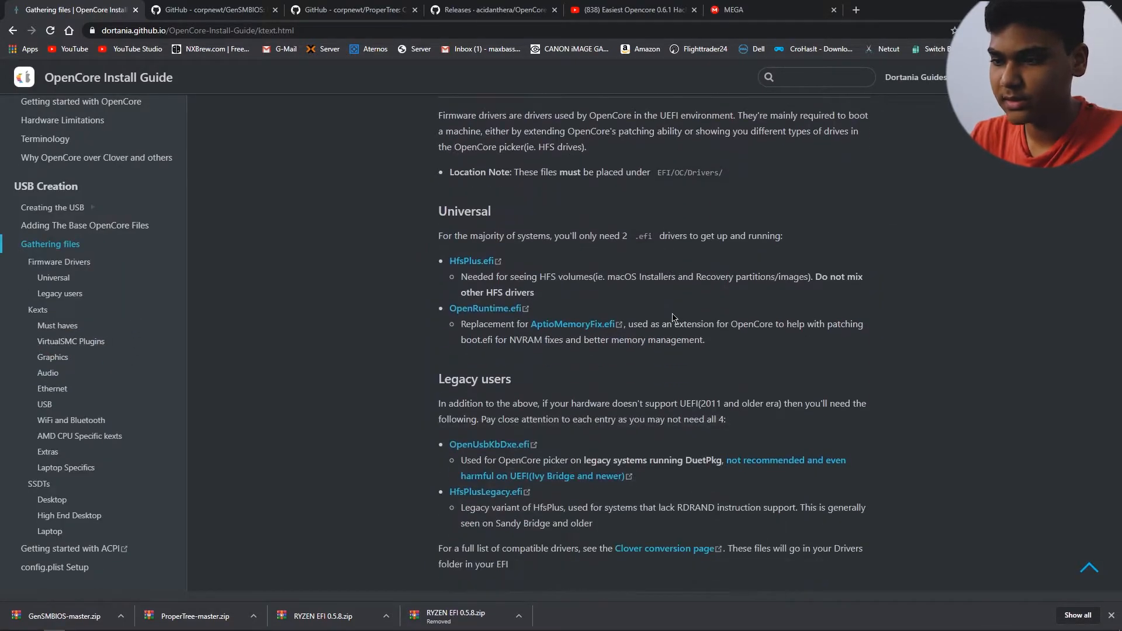
{"action": "scroll", "coordinate": [673, 317], "scroll_direction": "down", "scroll_amount": 17}
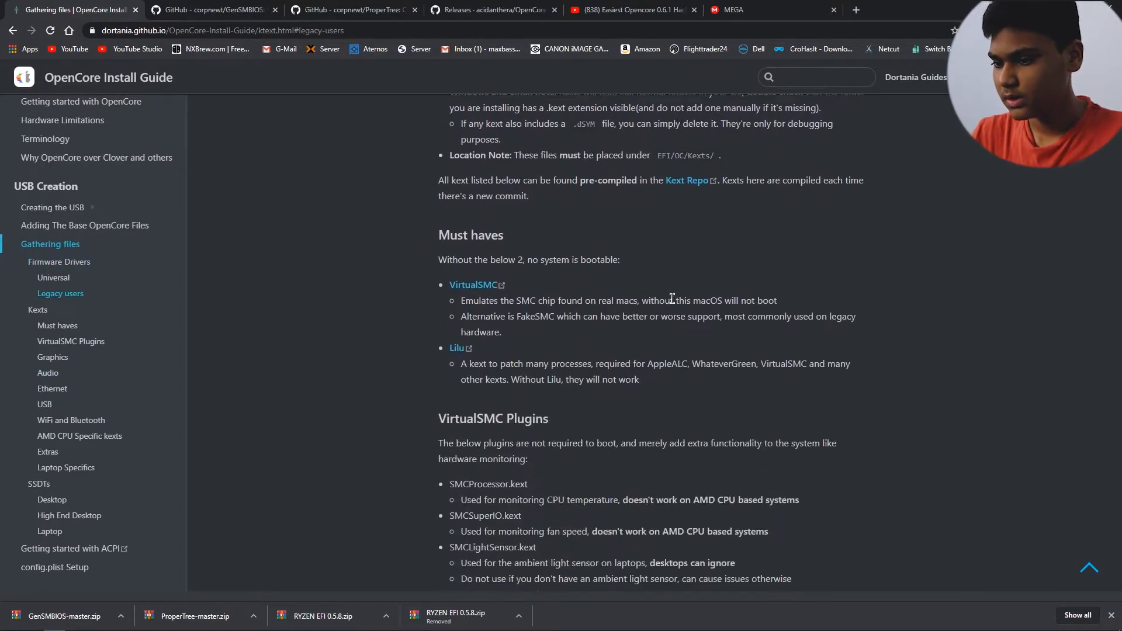
{"action": "scroll", "coordinate": [640, 290], "scroll_direction": "down", "scroll_amount": 8}
{"action": "scroll", "coordinate": [452, 274], "scroll_direction": "down", "scroll_amount": 5}
{"action": "scroll", "coordinate": [470, 228], "scroll_direction": "down", "scroll_amount": 2}
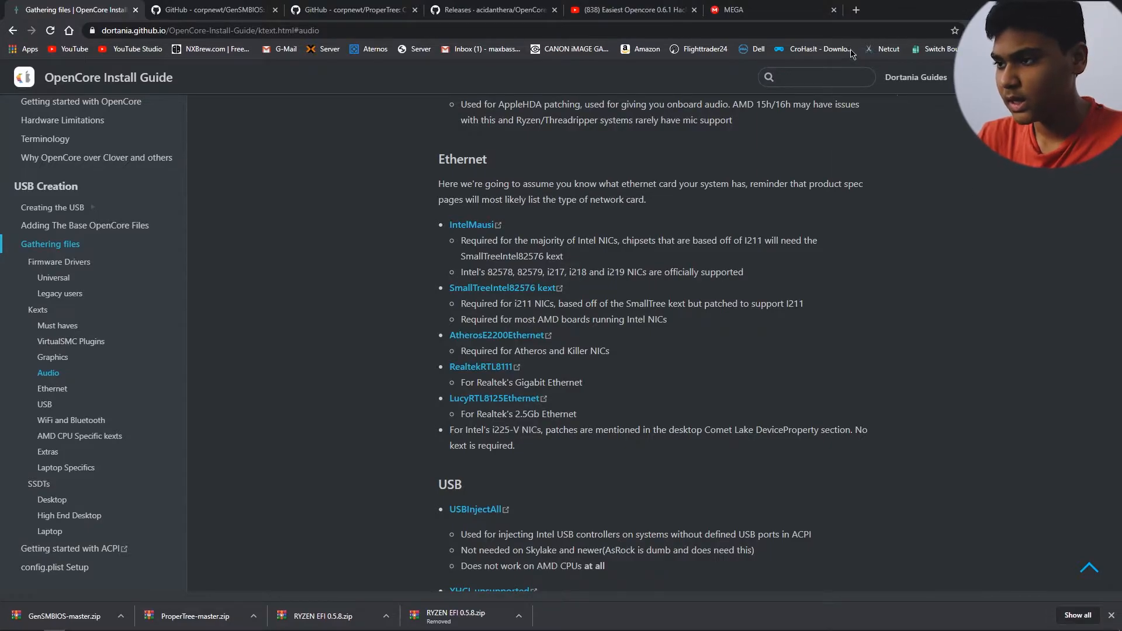
Step: Search Google for "asus rog strix x570 e" in a new browser tab
{"action": "left_click", "coordinate": [858, 10]}
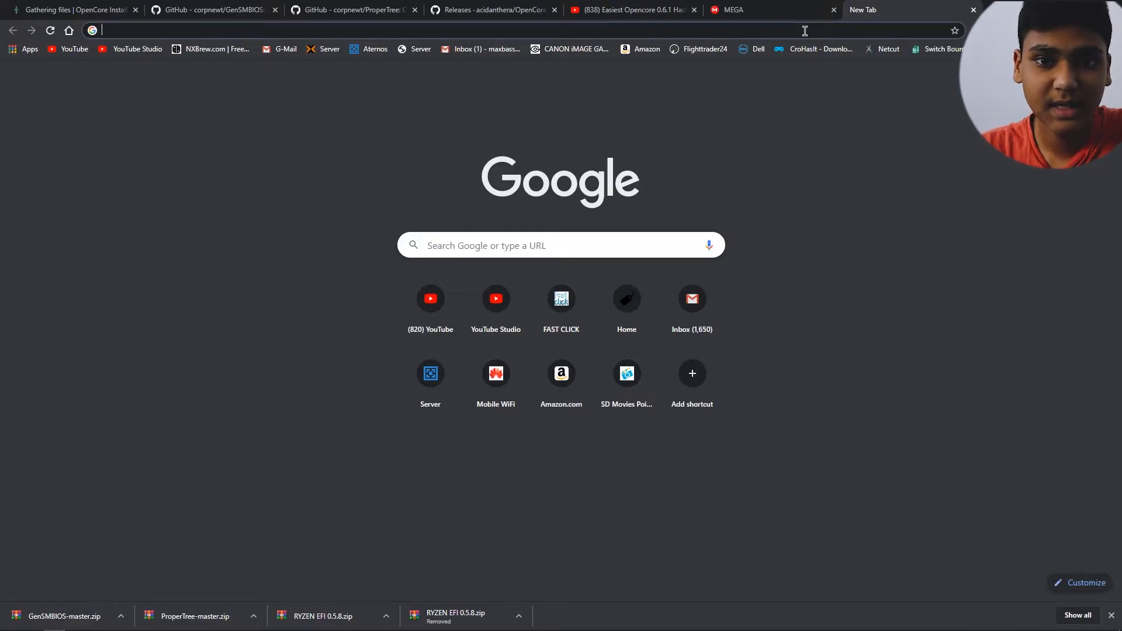
{"action": "type", "text": "asus tog"}
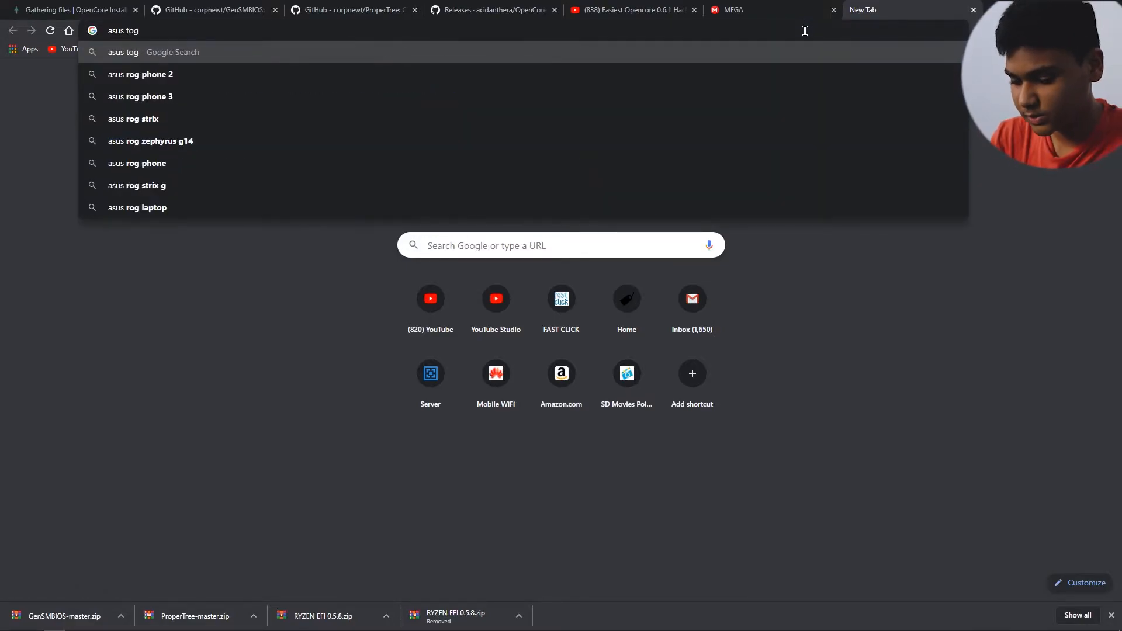
{"action": "key", "text": "BackSpace"}
{"action": "key", "text": "BackSpace"}
{"action": "key", "text": "BackSpace"}
{"action": "key", "text": "BackSpace"}
{"action": "type", "text": "ro"}
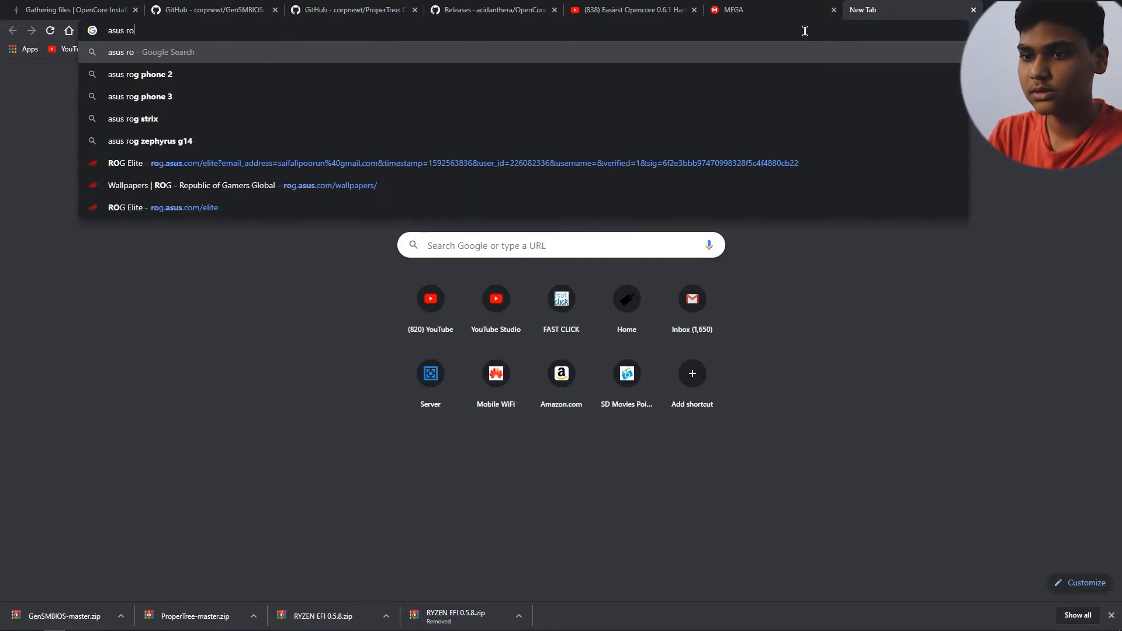
{"action": "type", "text": "g strix"}
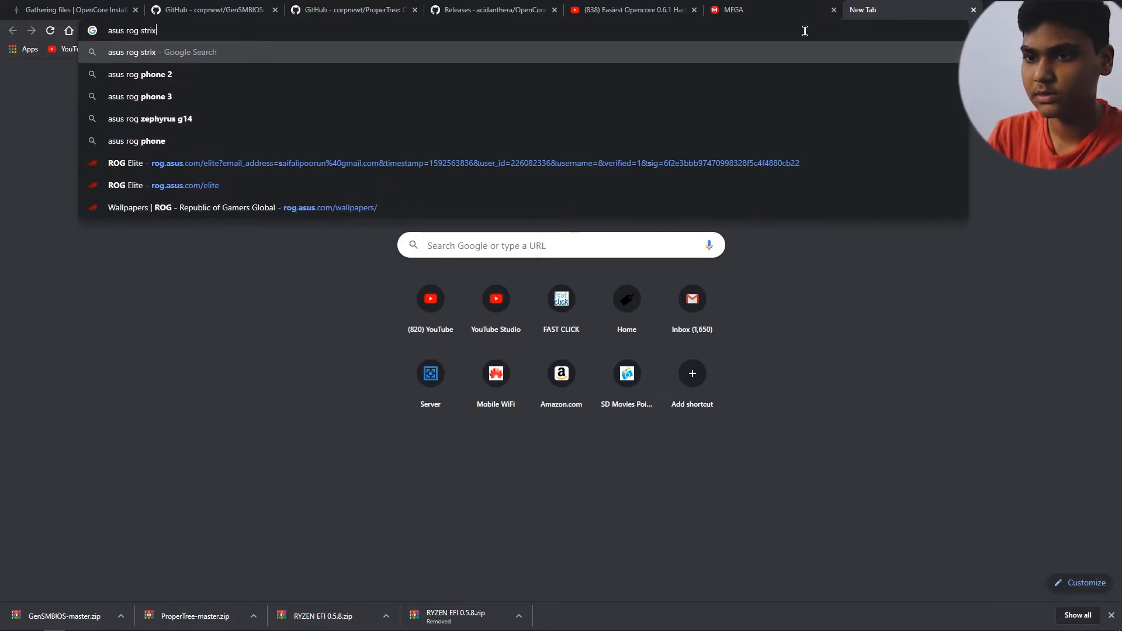
{"action": "type", "text": " x570 e"}
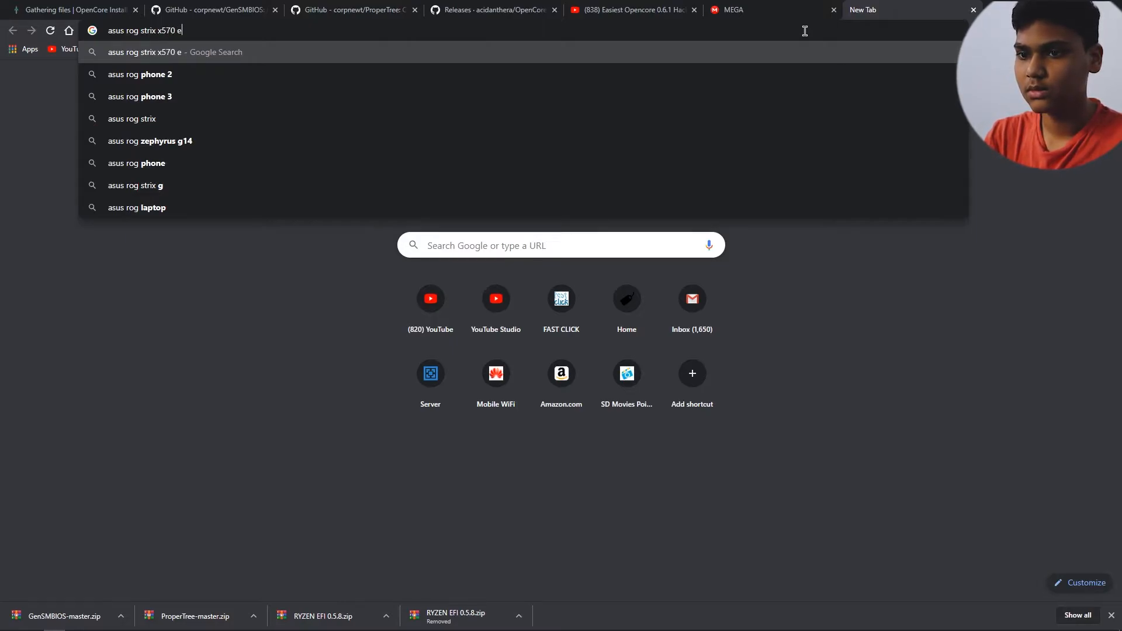
{"action": "key", "text": "Return"}
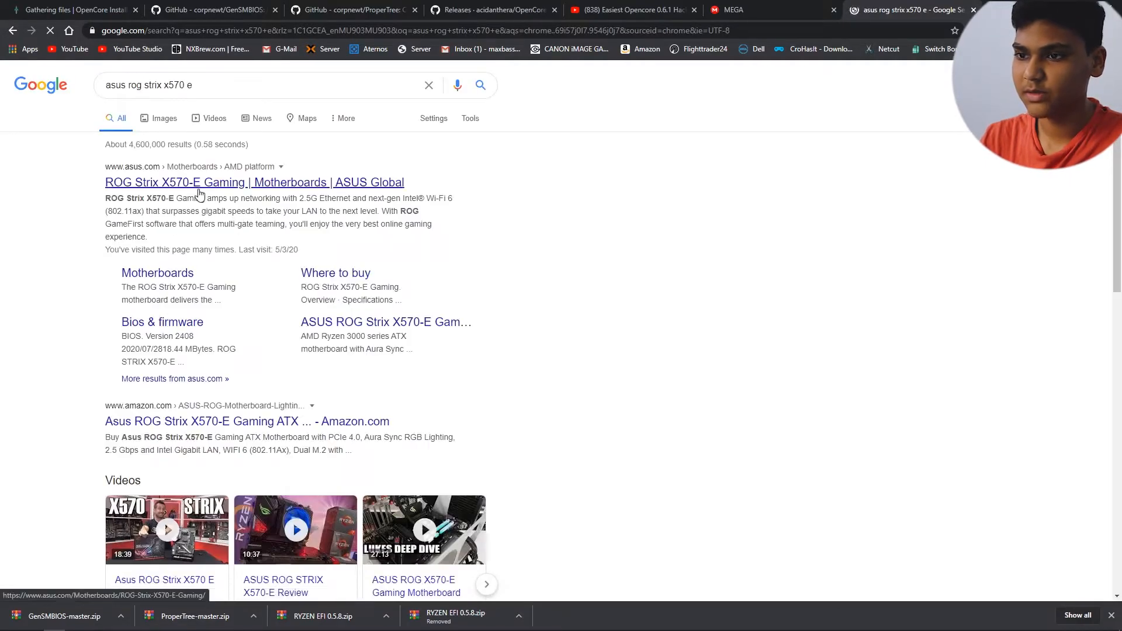
Step: Check the LAN controllers in the ROG Strix X570-E Gaming specifications on the ASUS site and close the page
{"action": "left_click", "coordinate": [199, 193]}
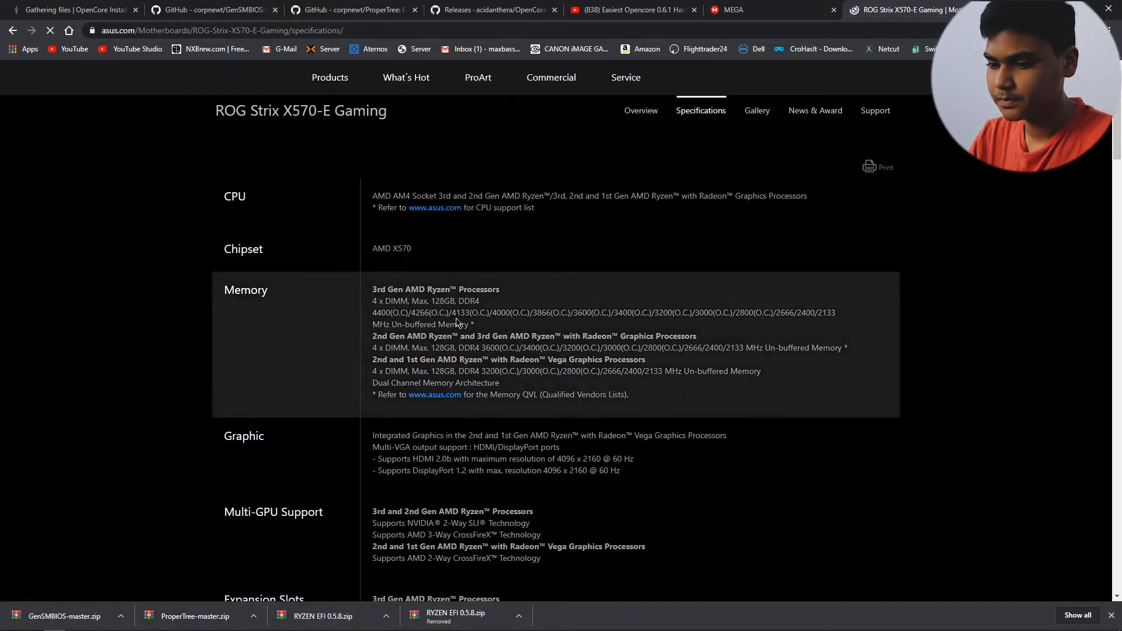
{"action": "scroll", "coordinate": [374, 331], "scroll_direction": "down", "scroll_amount": 6}
{"action": "scroll", "coordinate": [374, 331], "scroll_direction": "down", "scroll_amount": 2}
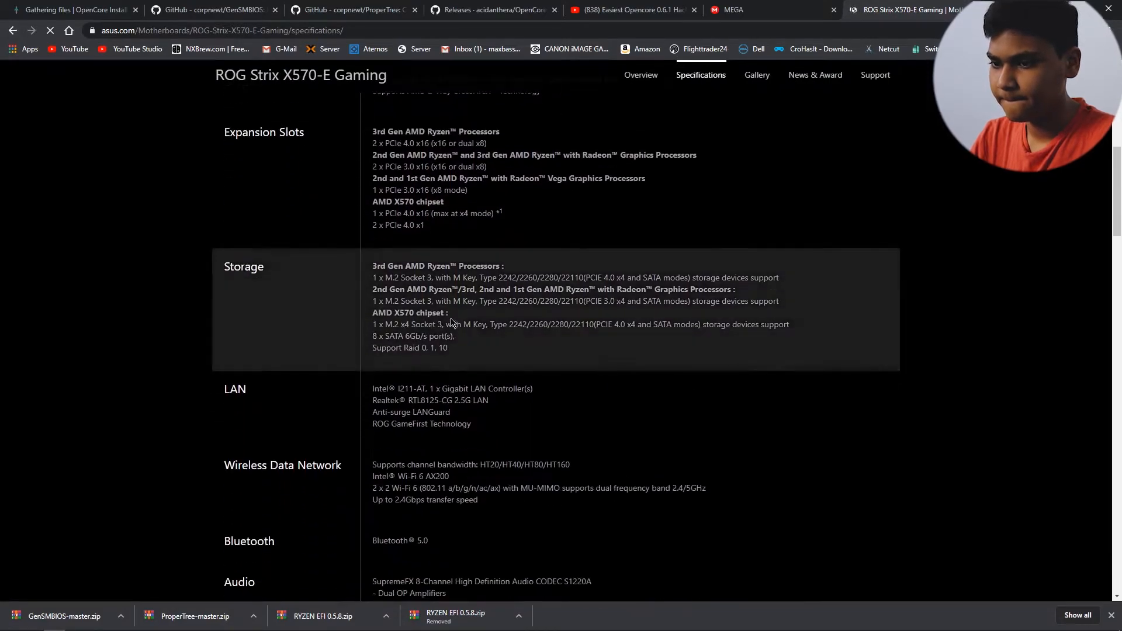
{"action": "left_click_drag", "start_coordinate": [373, 398], "coordinate": [537, 404]}
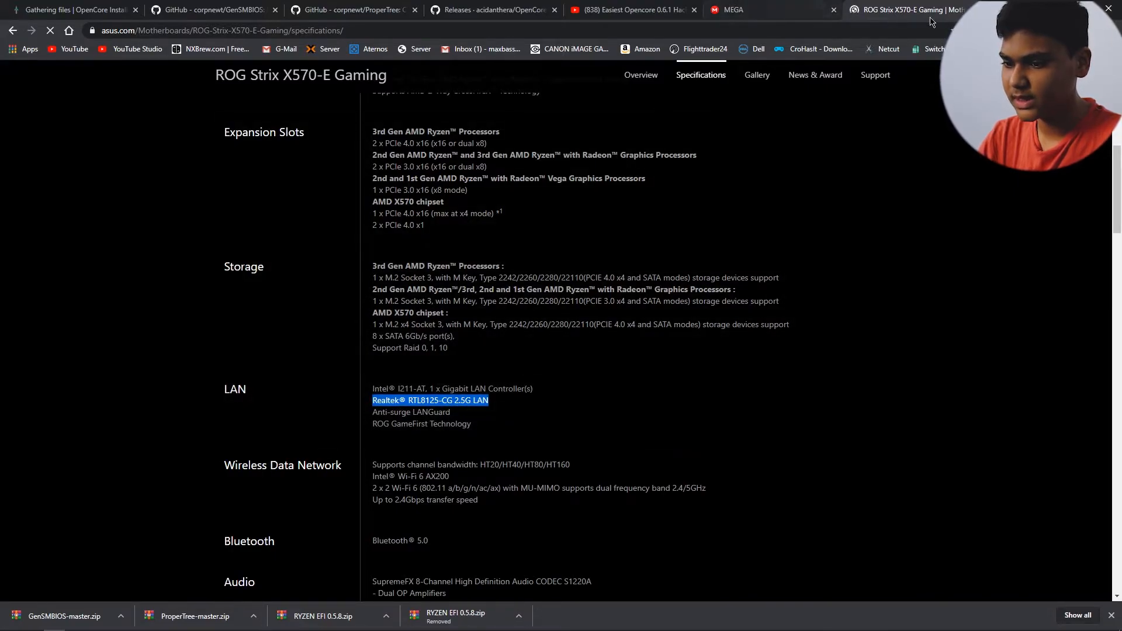
{"action": "left_click", "coordinate": [973, 9]}
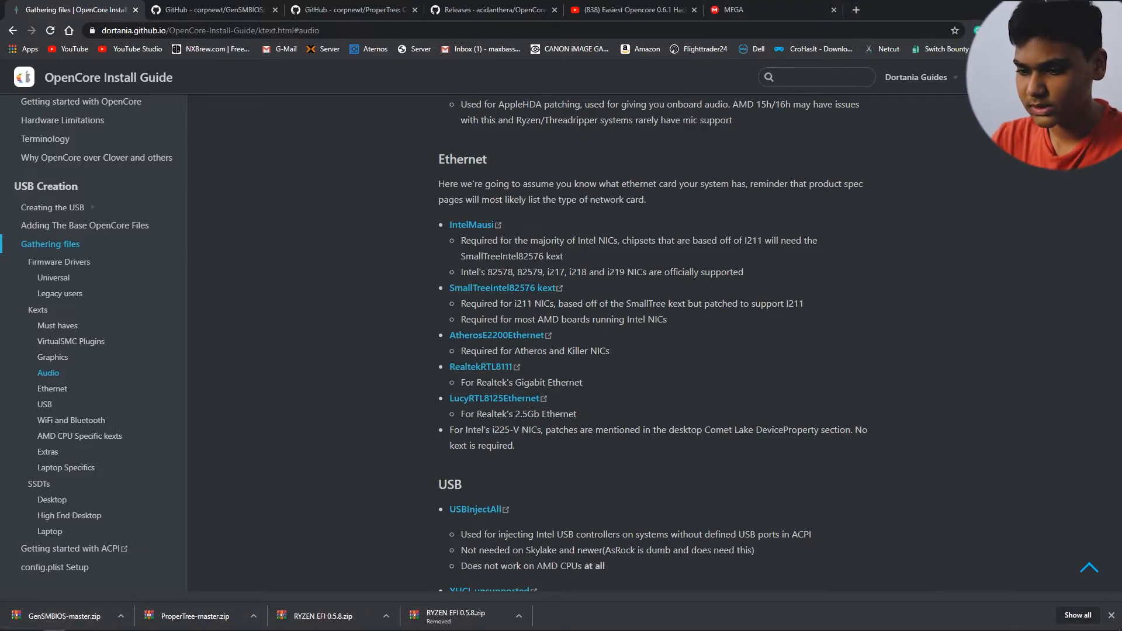
Step: Close the OpenCore-0.6.0-RELEASE window and extract ProperTree-master.zip into its own folder inside the Hackintosh folder
{"action": "left_click", "coordinate": [1051, 1]}
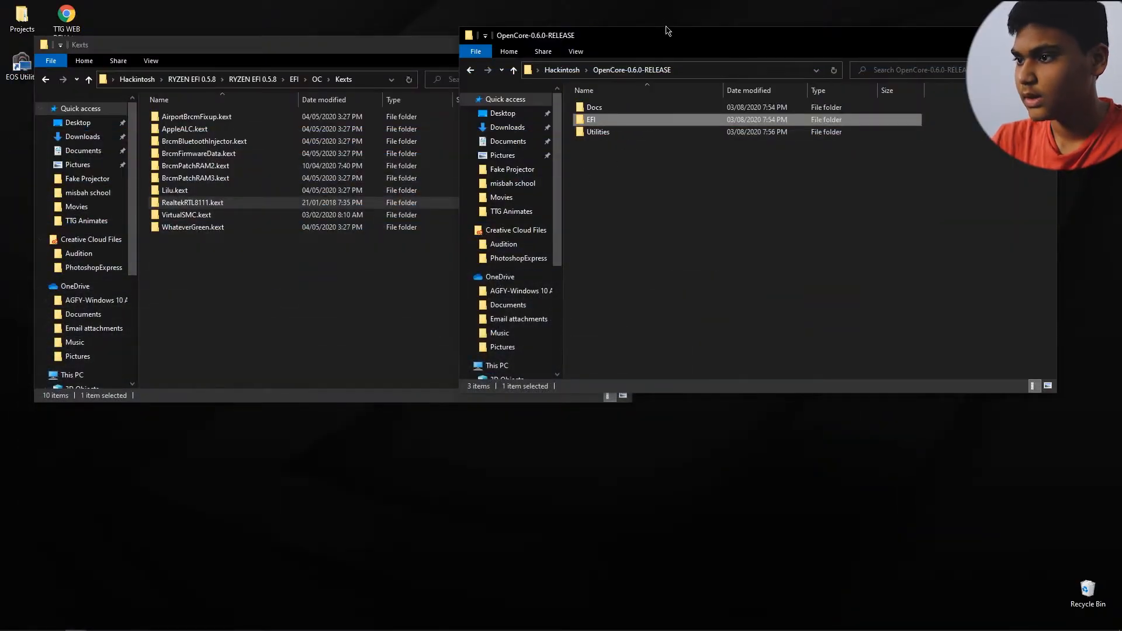
{"action": "left_click_drag", "start_coordinate": [675, 40], "coordinate": [719, 41]}
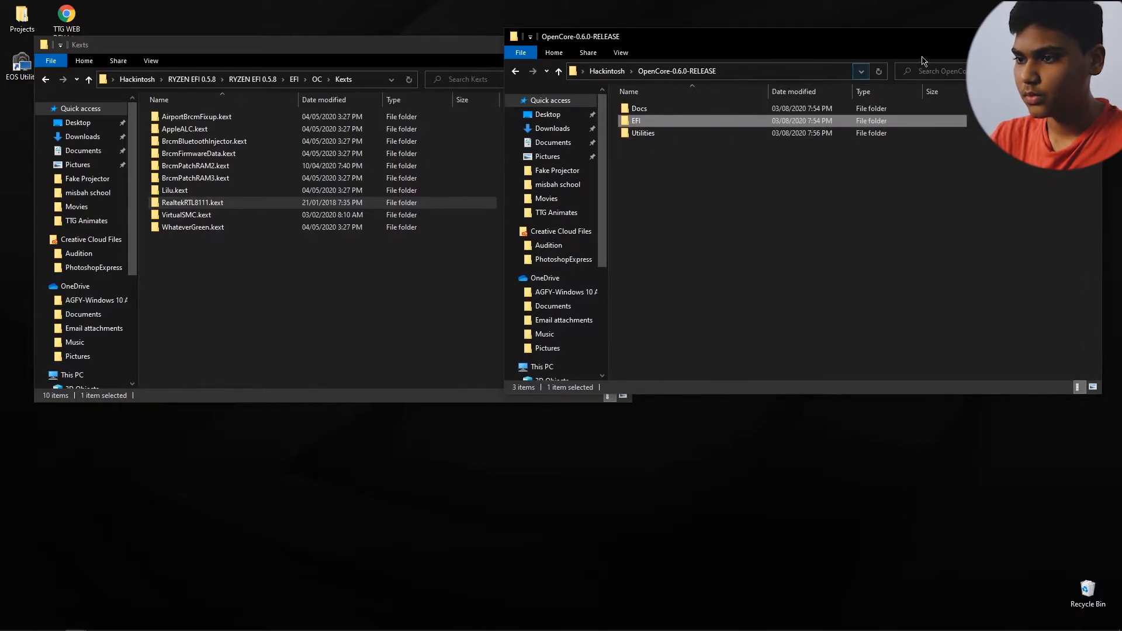
{"action": "left_click", "coordinate": [1089, 37]}
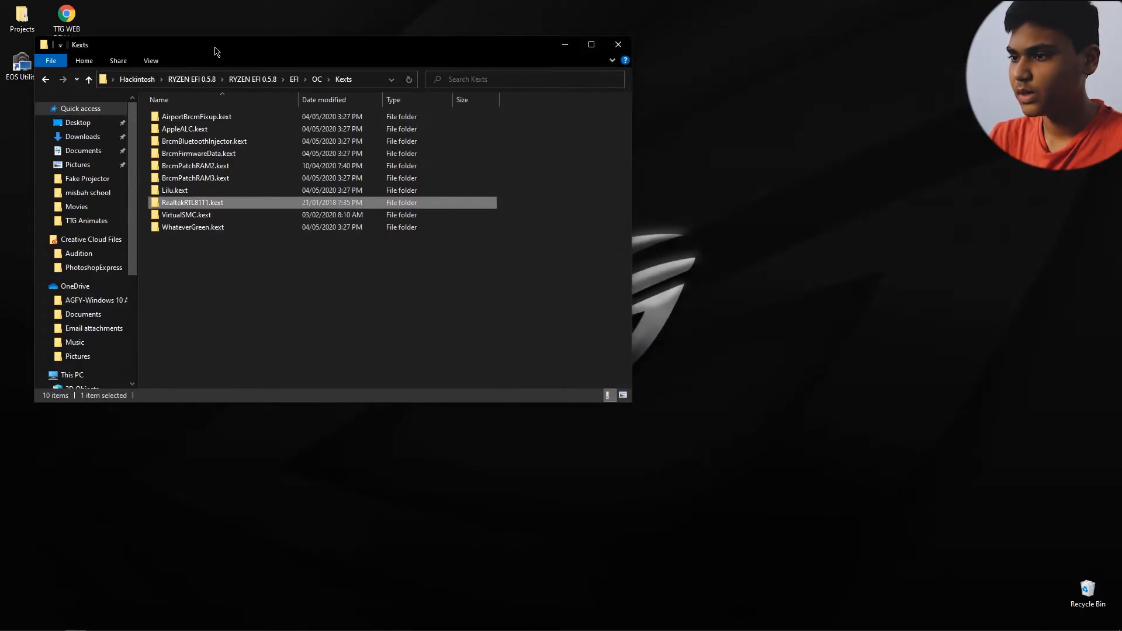
{"action": "left_click_drag", "start_coordinate": [214, 47], "coordinate": [382, 51]}
{"action": "left_click", "coordinate": [308, 78]}
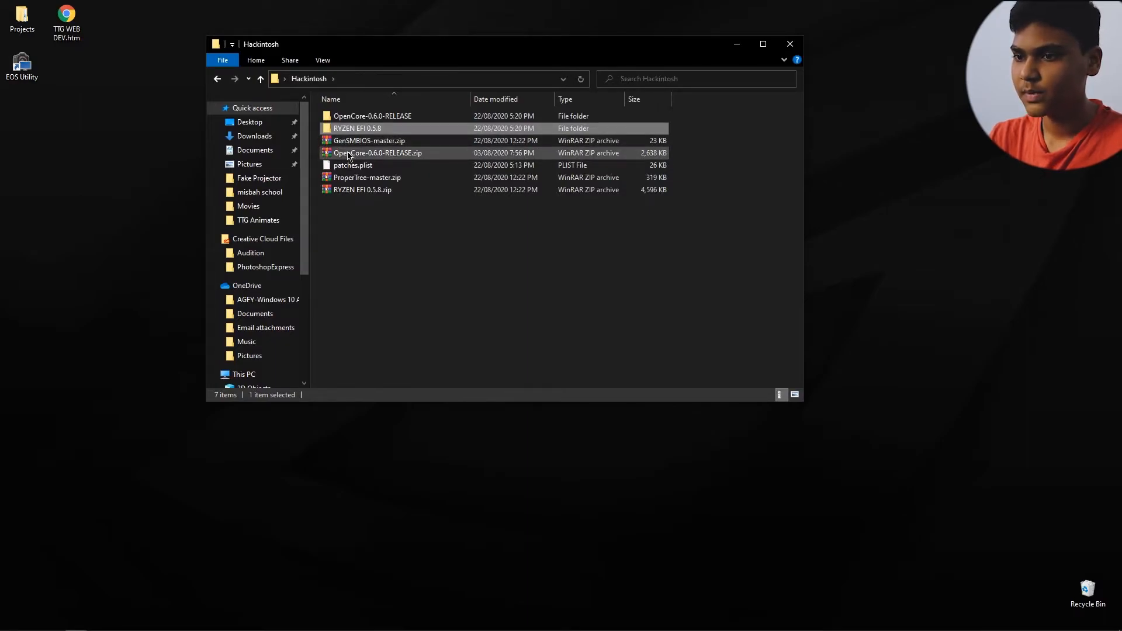
{"action": "right_click", "coordinate": [360, 182]}
{"action": "left_click", "coordinate": [409, 266]}
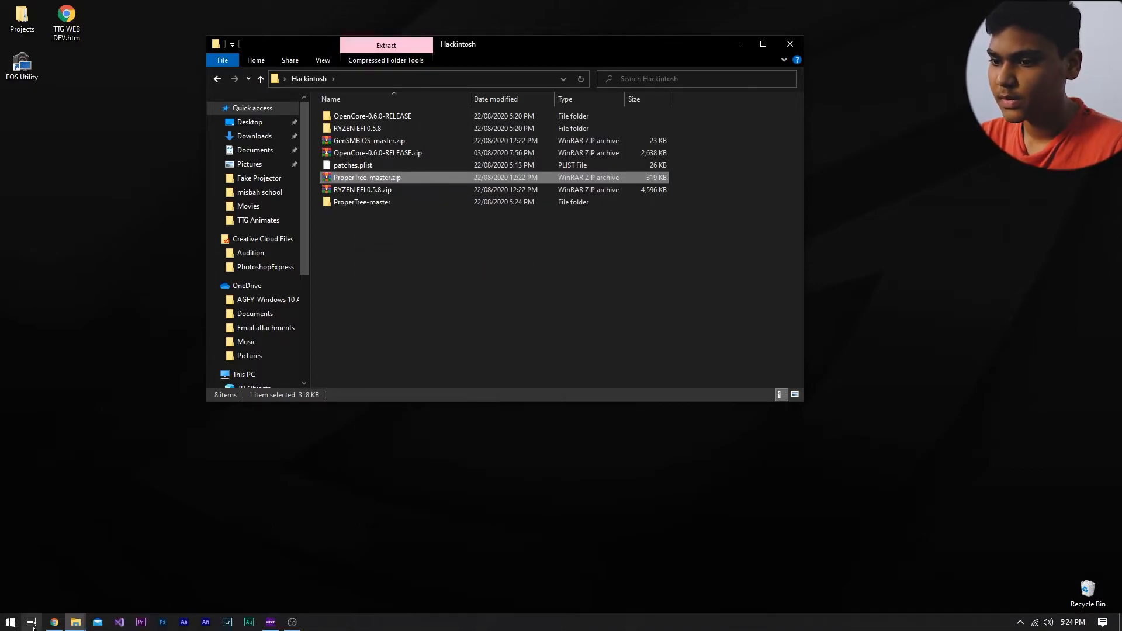
Step: Try to run ProperTree.bat from the extracted ProperTree-master folder, then close its console window
{"action": "left_click", "coordinate": [54, 624]}
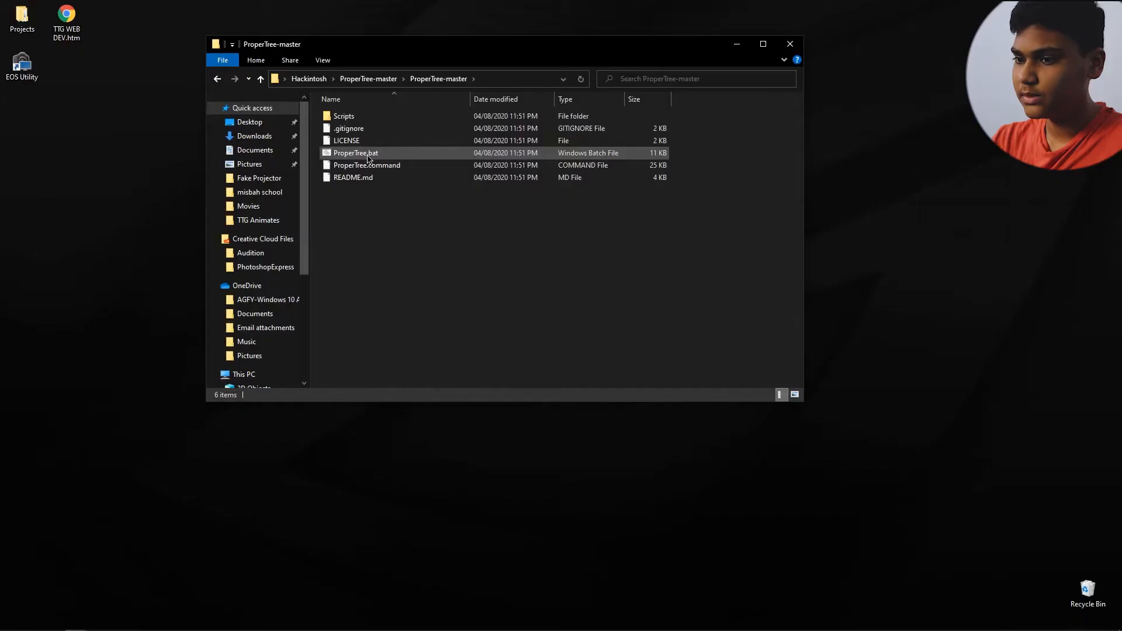
{"action": "right_click", "coordinate": [367, 154]}
{"action": "left_click", "coordinate": [382, 203]}
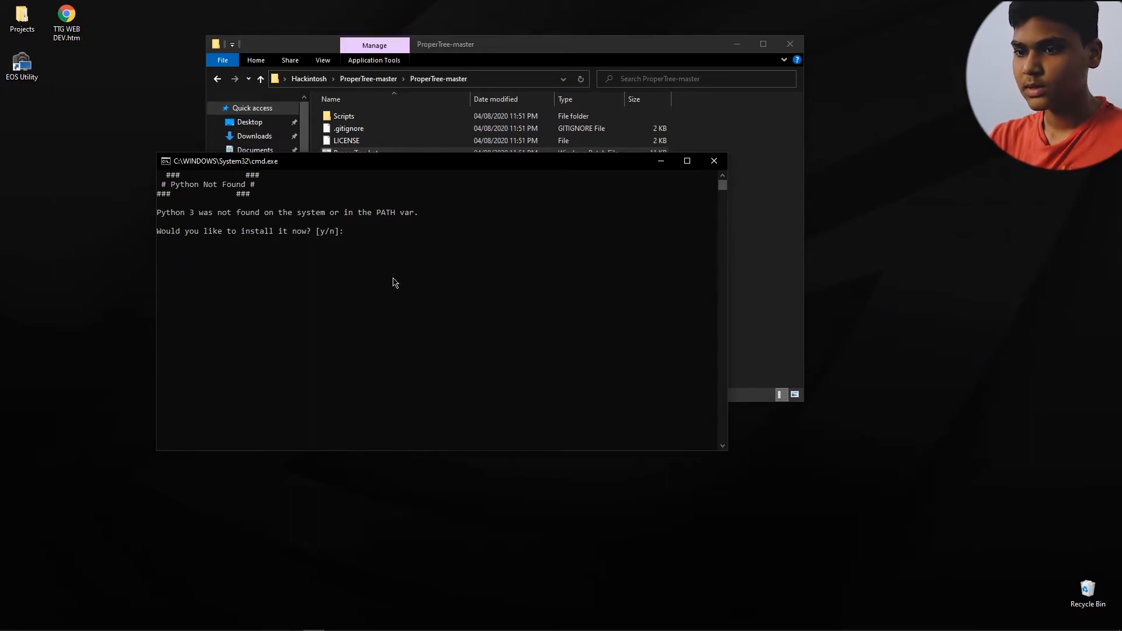
{"action": "left_click_drag", "start_coordinate": [178, 189], "coordinate": [256, 188]}
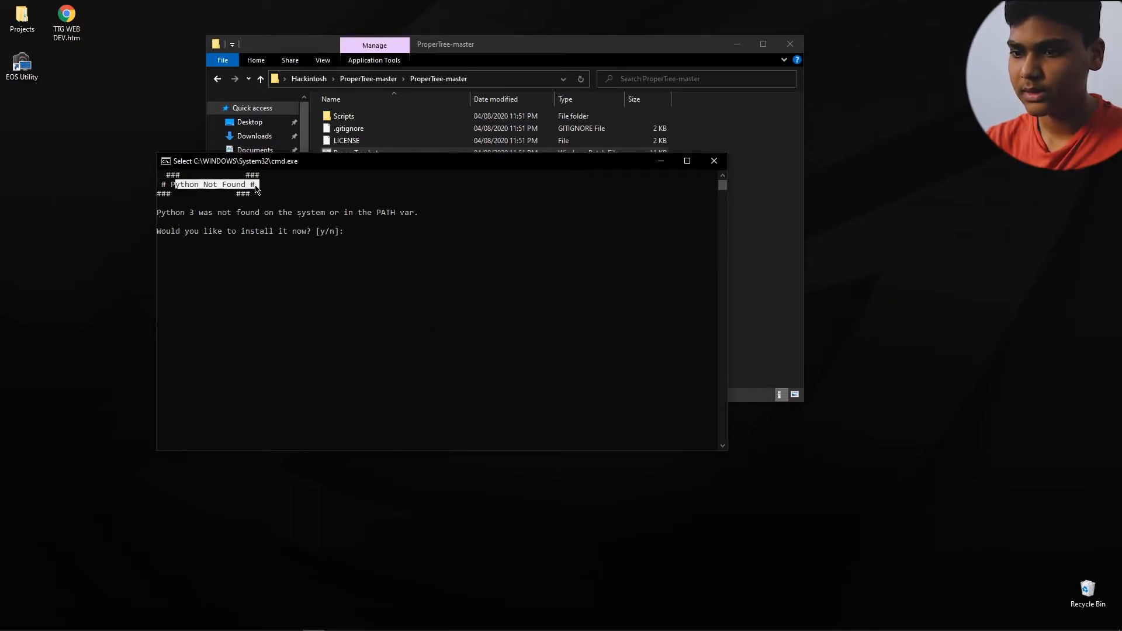
{"action": "left_click", "coordinate": [714, 160]}
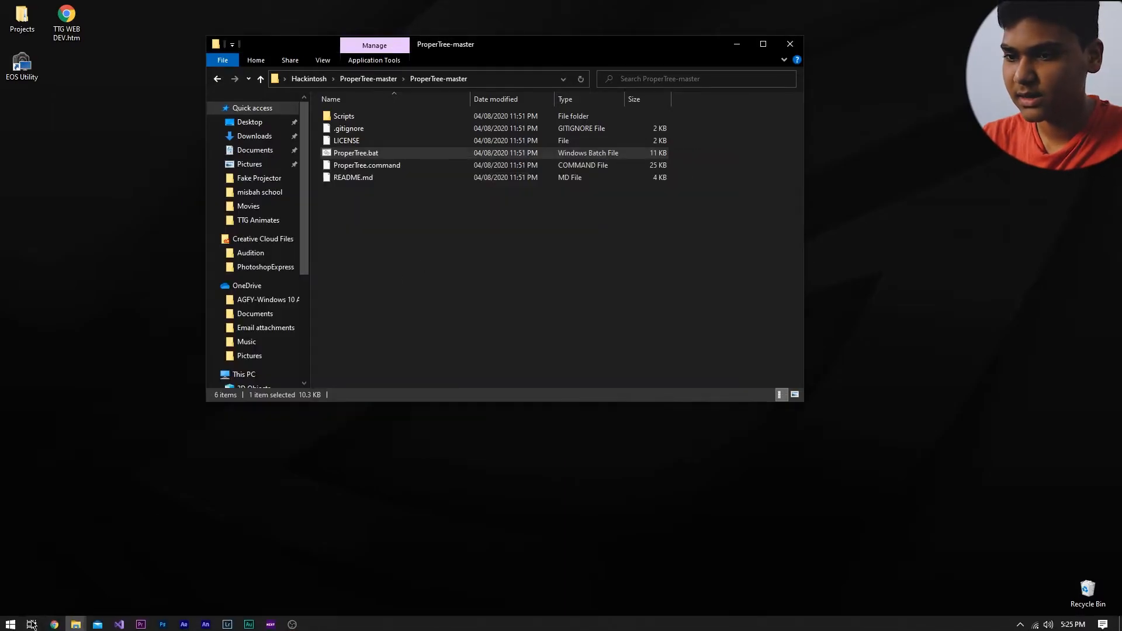
Step: Download the Python 3.8.5 installer from the python.org downloads page in Chrome
{"action": "left_click", "coordinate": [48, 626]}
{"action": "left_click", "coordinate": [854, 9]}
{"action": "left_click", "coordinate": [970, 9]}
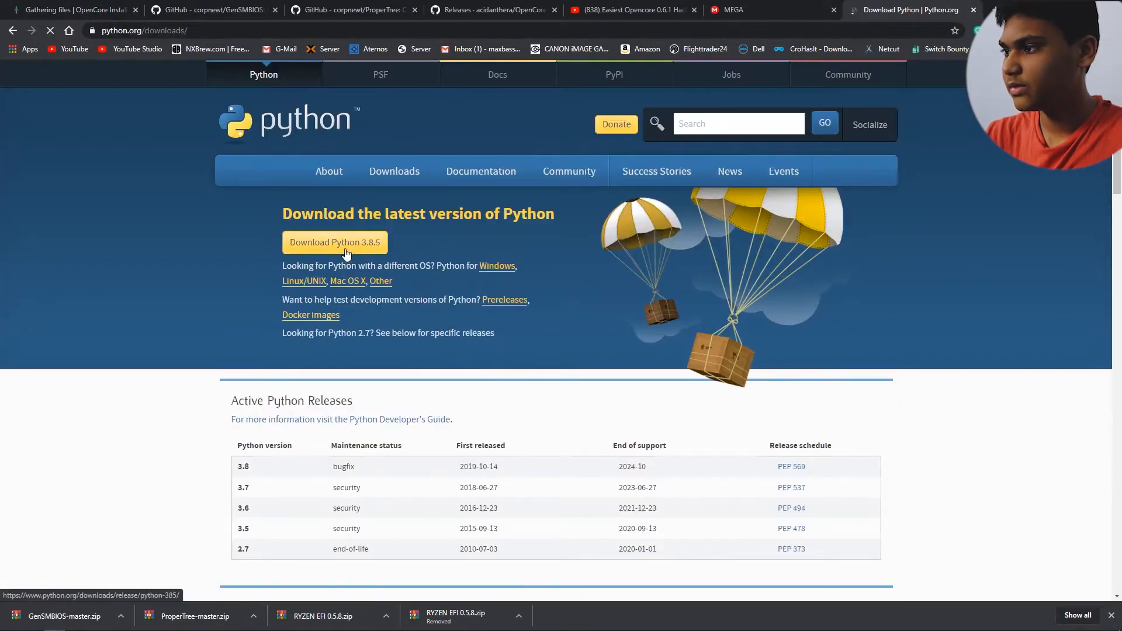
{"action": "left_click", "coordinate": [345, 249]}
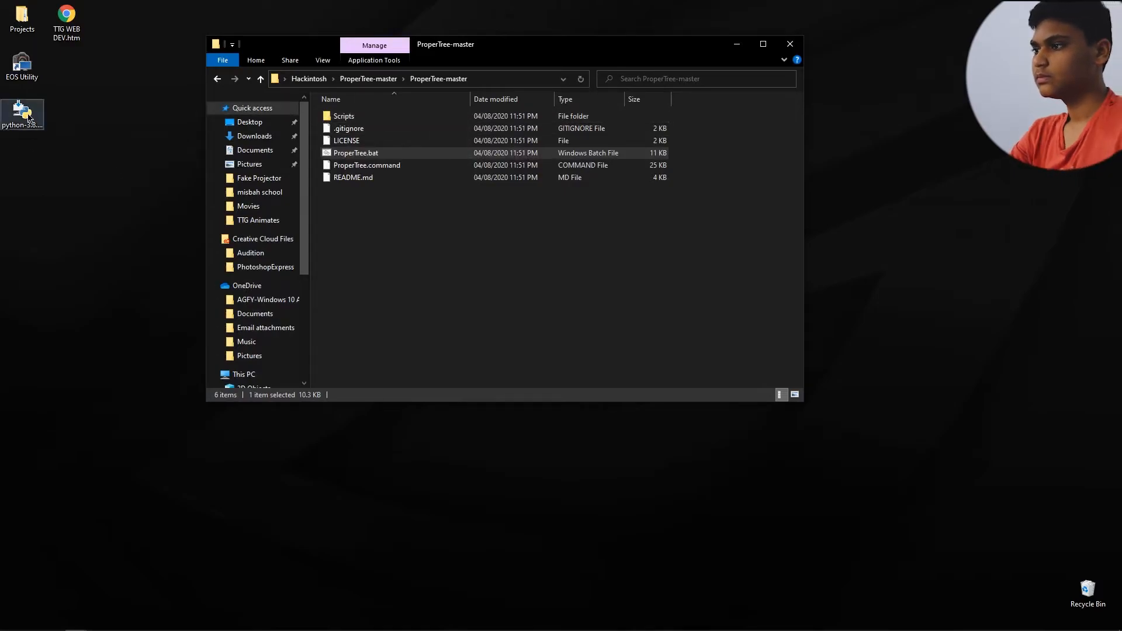
Step: Run the downloaded Python 3.8.5 installer and install through Customize installation with Python 3.8 added to PATH, keeping the default optional features
{"action": "double_click", "coordinate": [22, 114]}
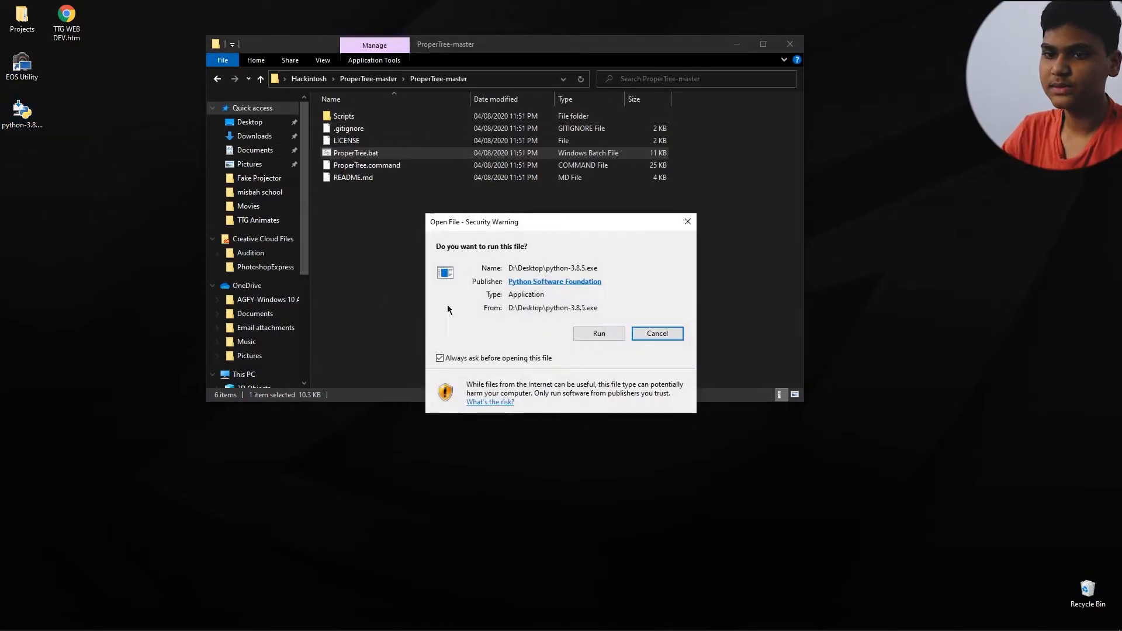
{"action": "left_click", "coordinate": [588, 334]}
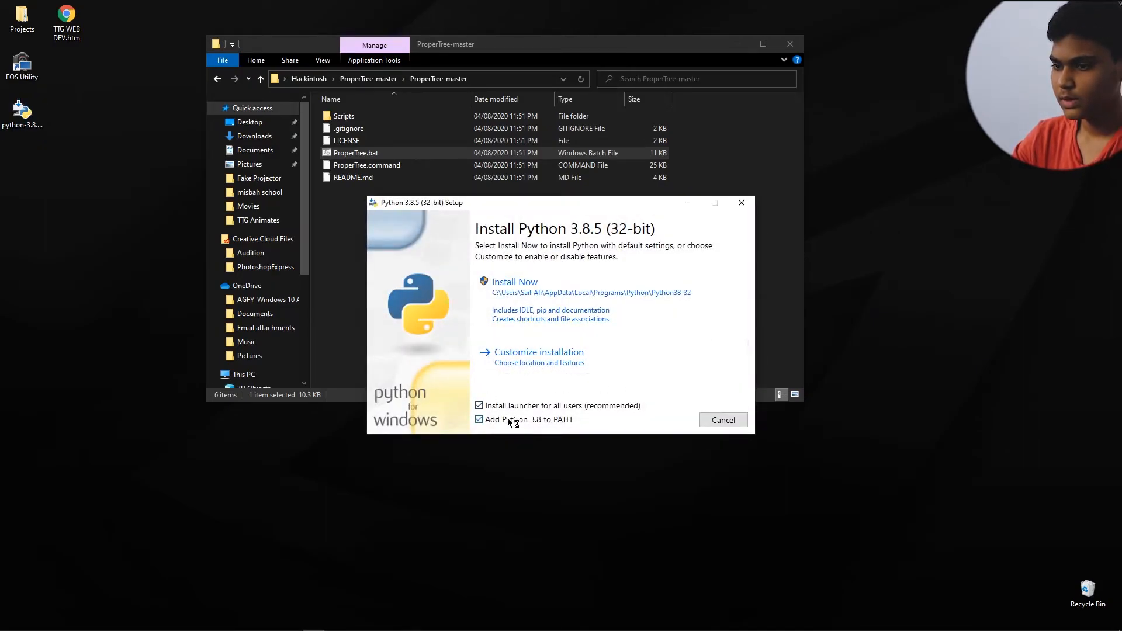
{"action": "left_click", "coordinate": [531, 363]}
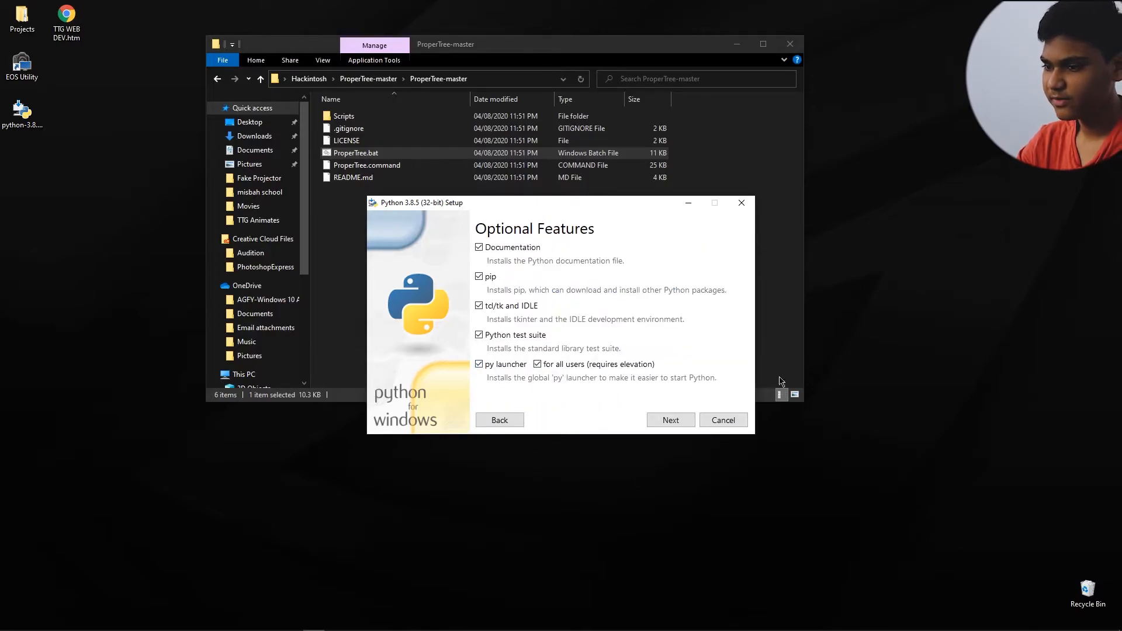
{"action": "left_click", "coordinate": [671, 420]}
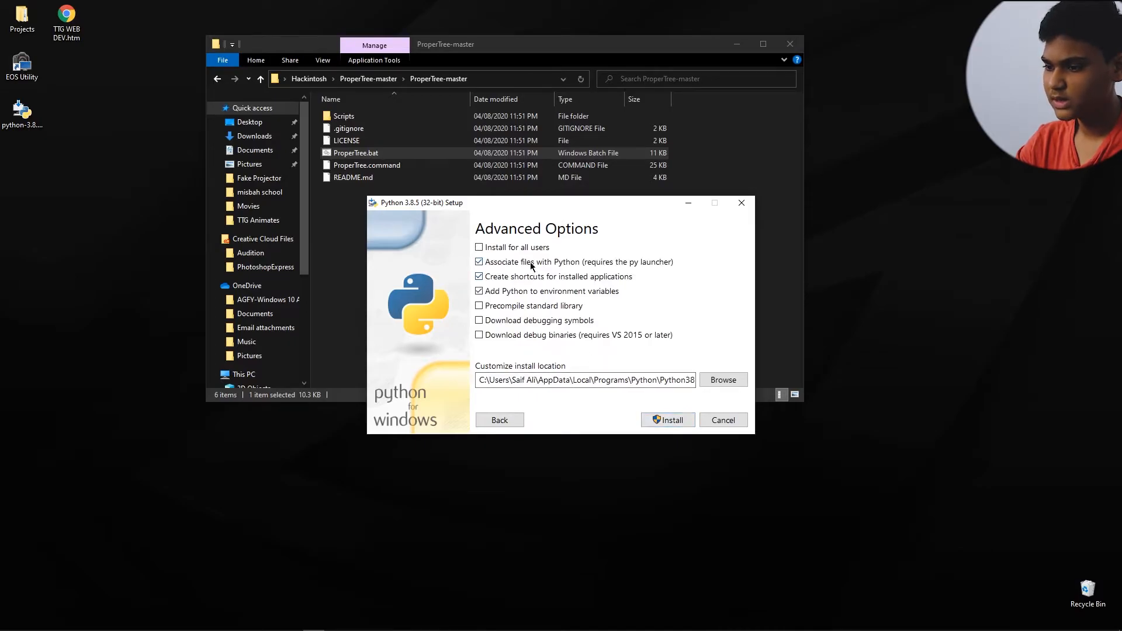
{"action": "left_click", "coordinate": [645, 423]}
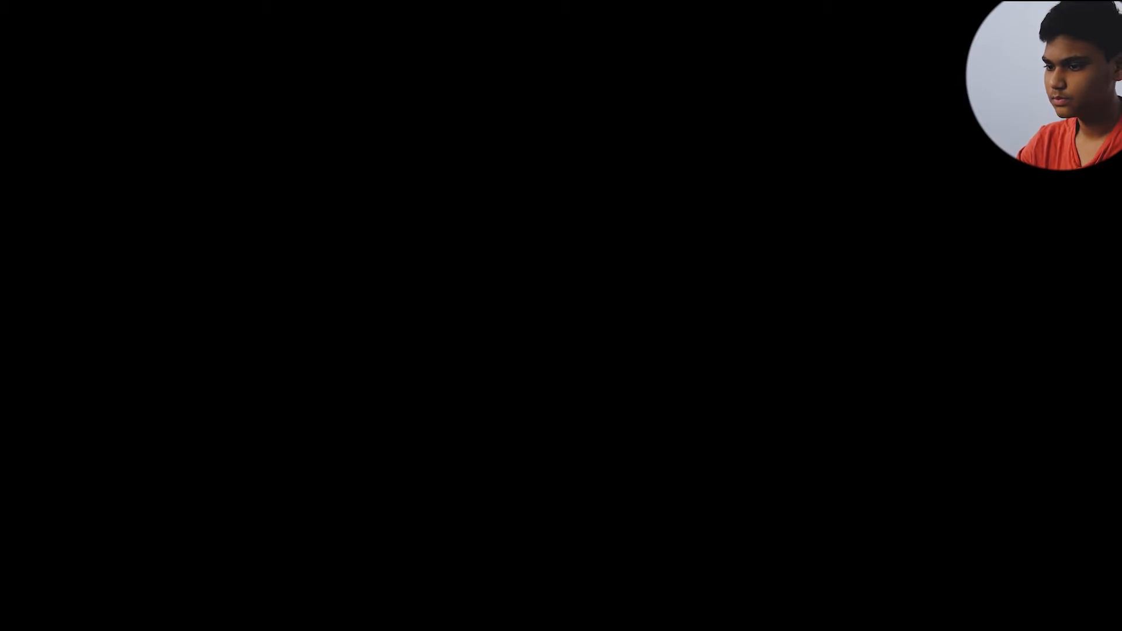
{"action": "left_click", "coordinate": [517, 397]}
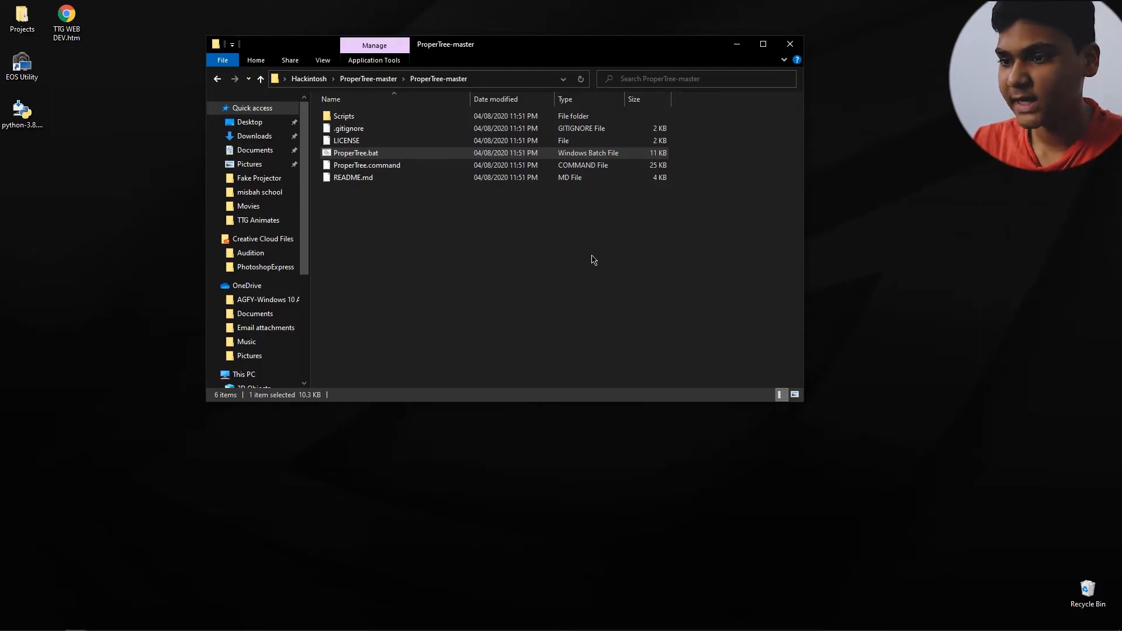
Step: Run ProperTree.bat from the ProperTree-master folder, minimize its console window and reposition the empty plist window
{"action": "double_click", "coordinate": [389, 153]}
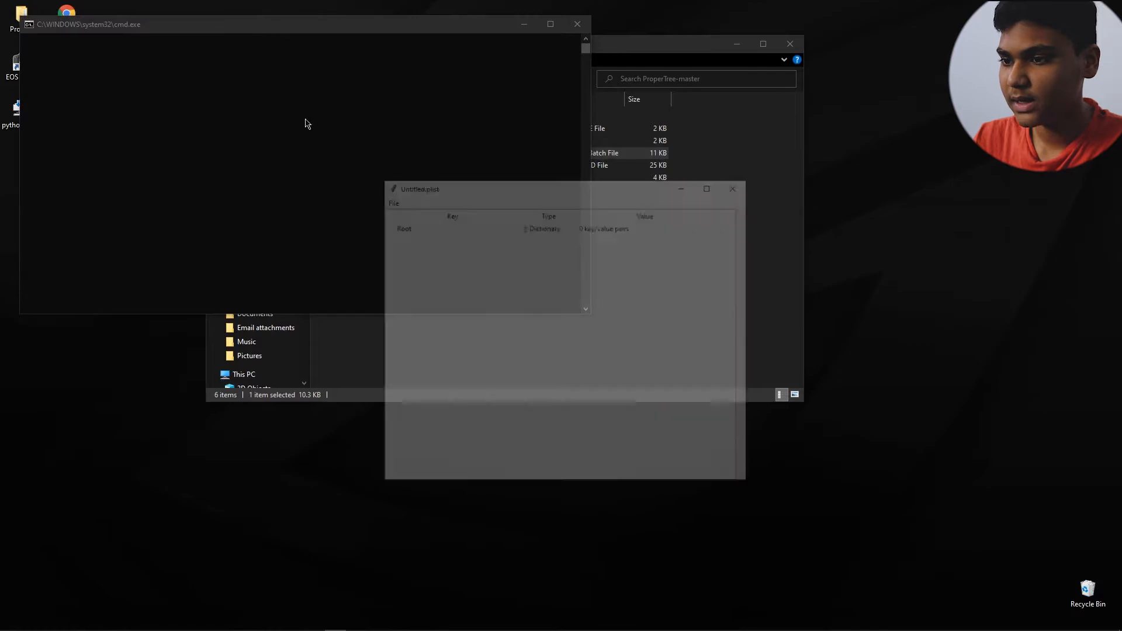
{"action": "left_click", "coordinate": [517, 24]}
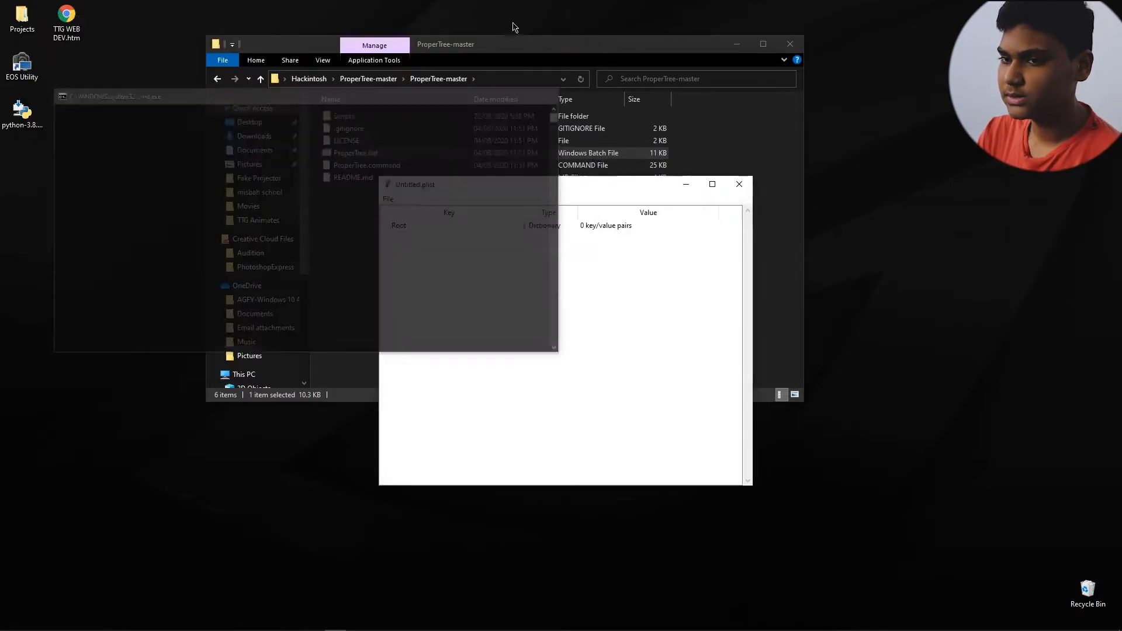
{"action": "left_click_drag", "start_coordinate": [453, 192], "coordinate": [437, 137]}
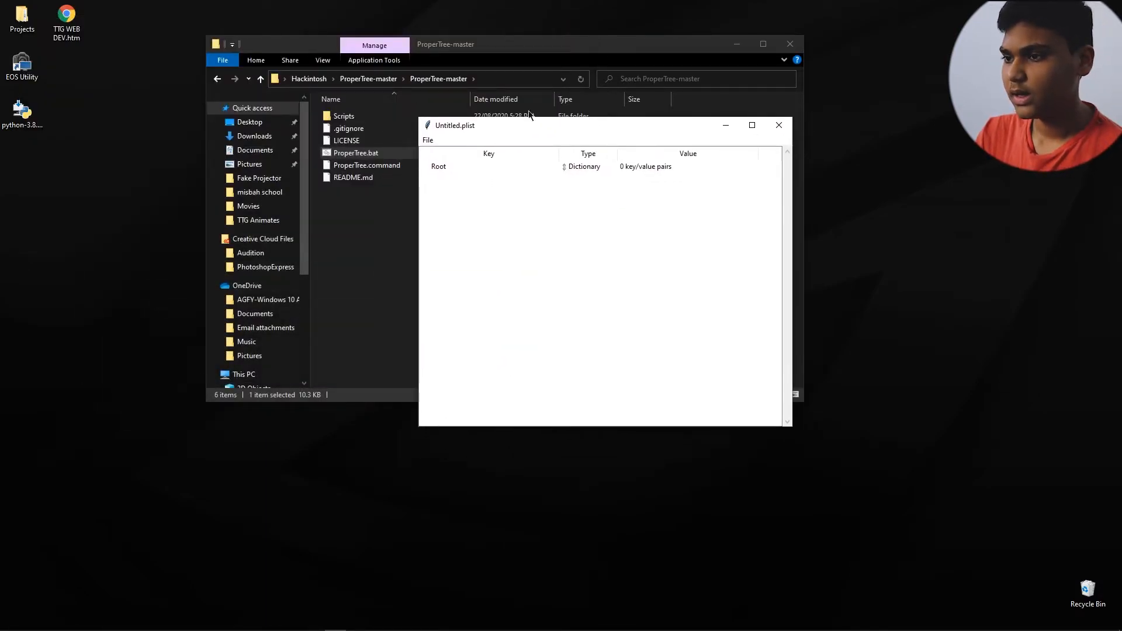
Step: Open config.plist from the EFI\OC folder inside RYZEN EFI 0.5.8 in ProperTree
{"action": "left_click", "coordinate": [427, 141]}
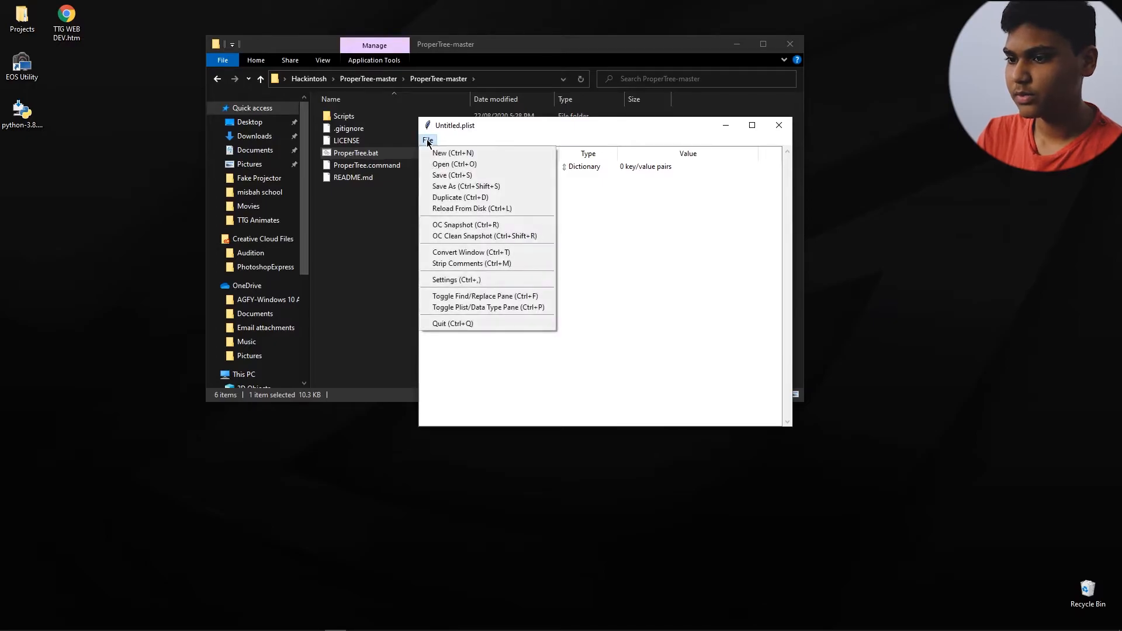
{"action": "left_click", "coordinate": [450, 165]}
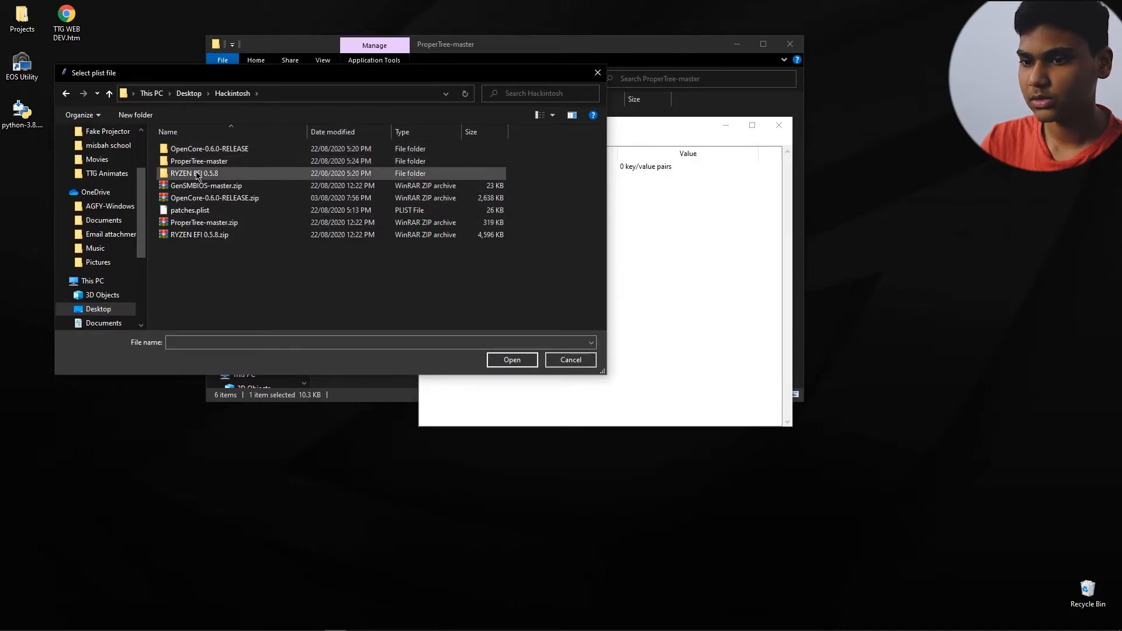
{"action": "double_click", "coordinate": [197, 174]}
{"action": "double_click", "coordinate": [202, 153]}
{"action": "double_click", "coordinate": [202, 153]}
{"action": "double_click", "coordinate": [186, 163]}
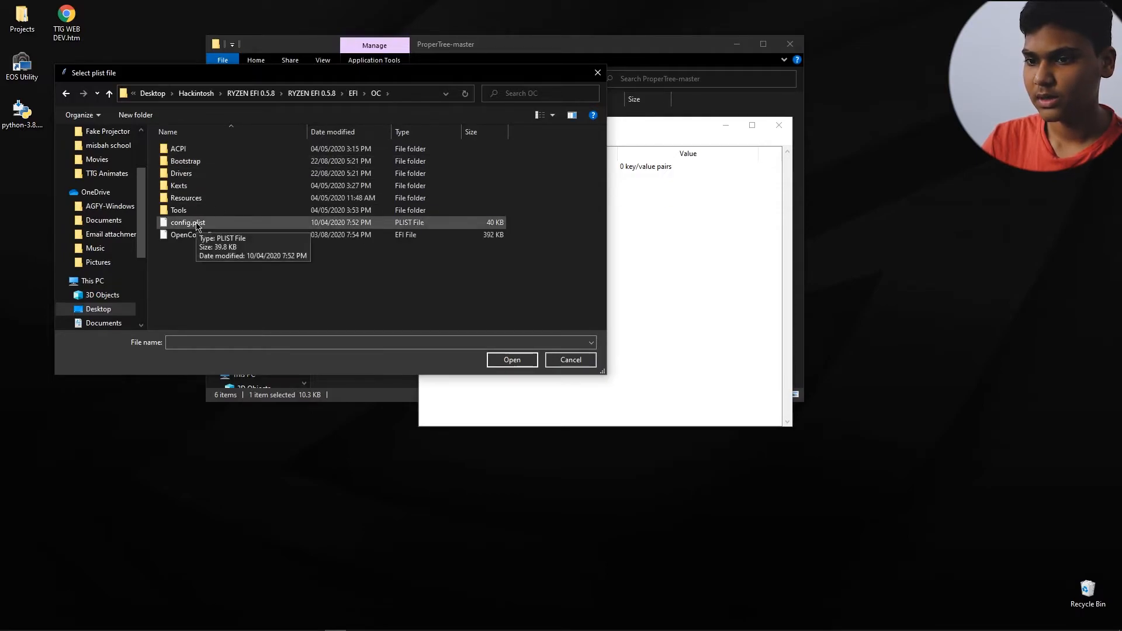
{"action": "double_click", "coordinate": [197, 225]}
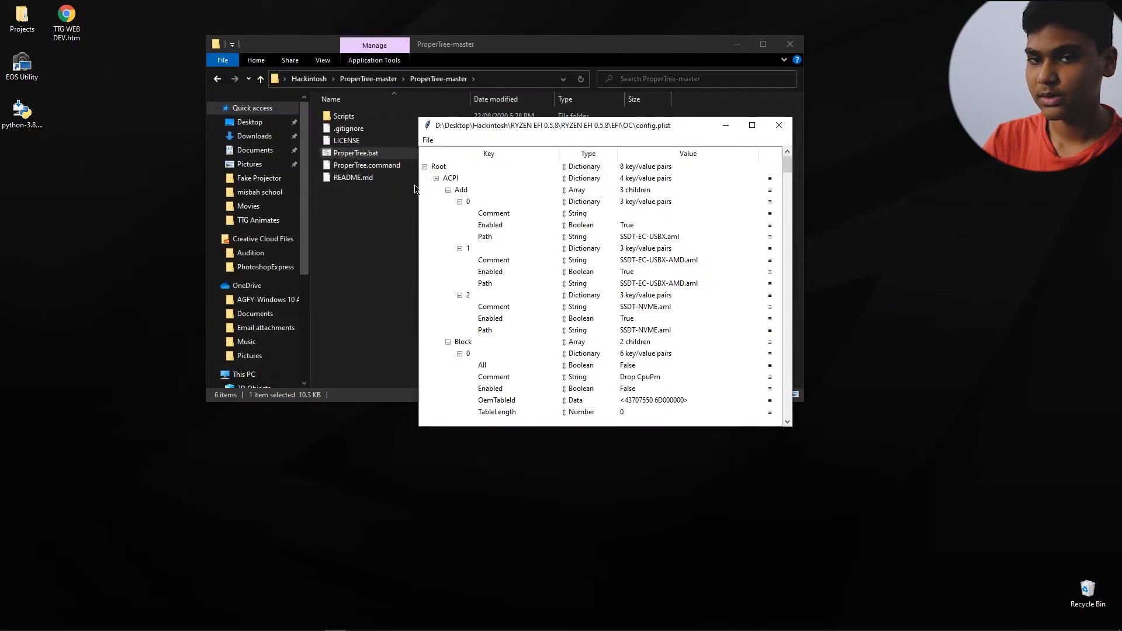
Step: Collapse the ACPI, Booter and DeviceProperties sections of config.plist
{"action": "left_click", "coordinate": [435, 177]}
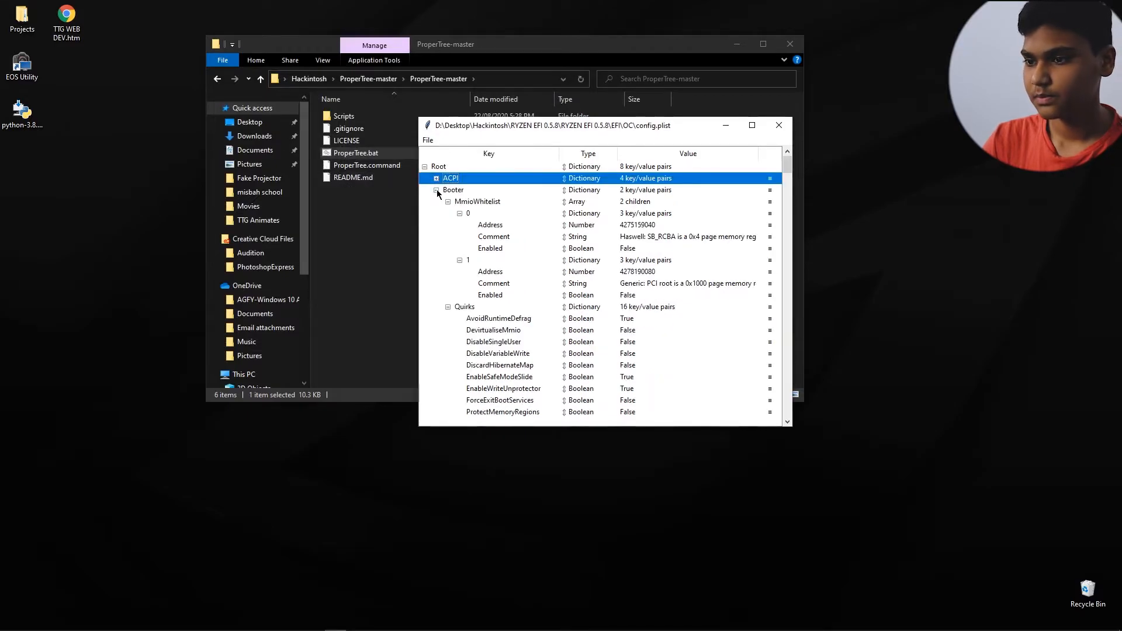
{"action": "left_click", "coordinate": [436, 190]}
{"action": "left_click", "coordinate": [436, 201]}
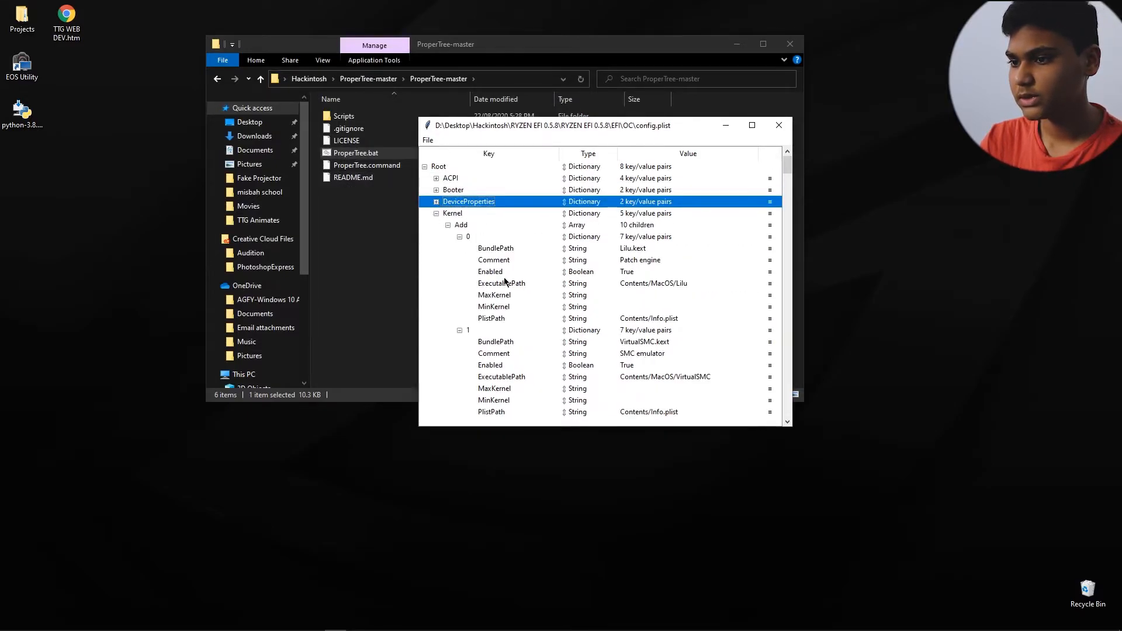
Step: Collapse the Patch array under Kernel in config.plist and remove it with all its children
{"action": "left_click", "coordinate": [460, 214]}
{"action": "scroll", "coordinate": [464, 263], "scroll_direction": "down", "scroll_amount": 6}
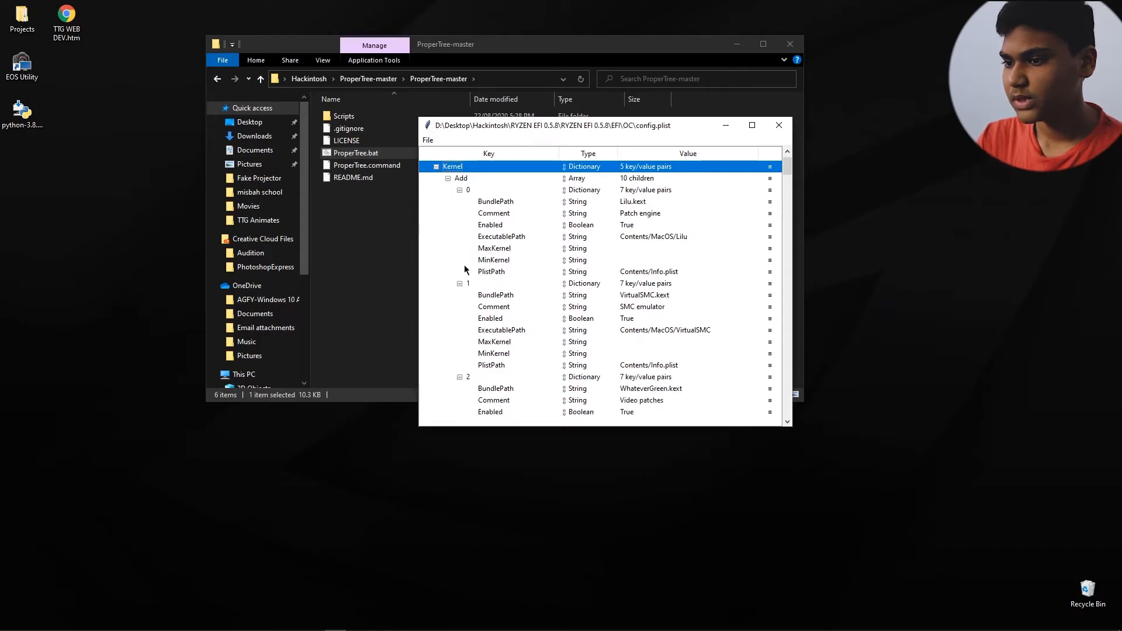
{"action": "scroll", "coordinate": [466, 272], "scroll_direction": "down", "scroll_amount": 12}
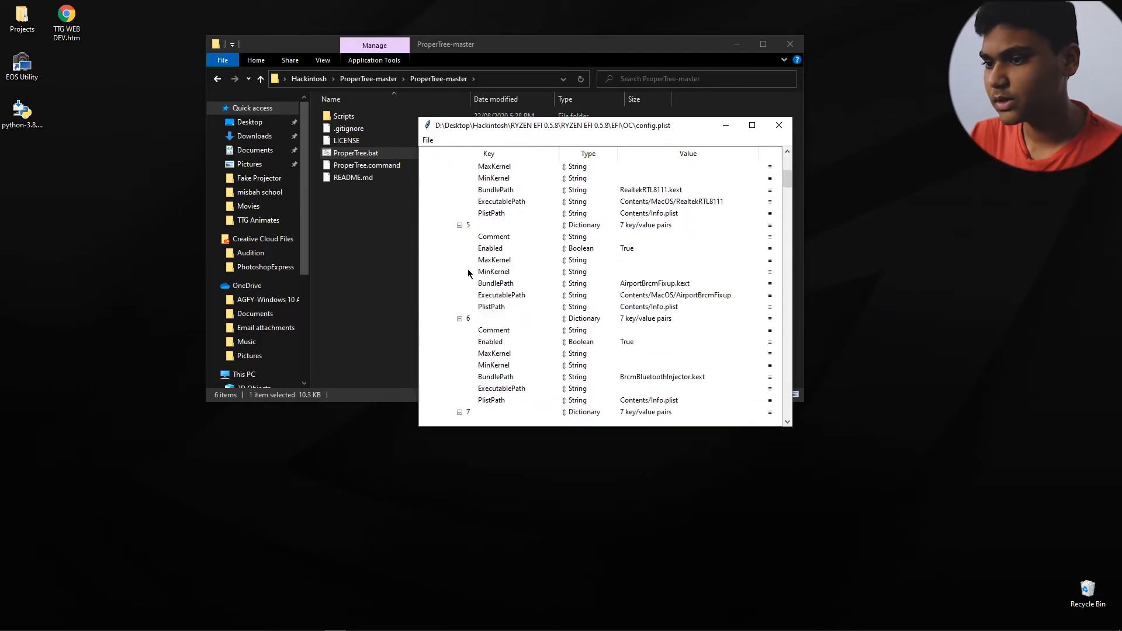
{"action": "scroll", "coordinate": [468, 256], "scroll_direction": "down", "scroll_amount": 7}
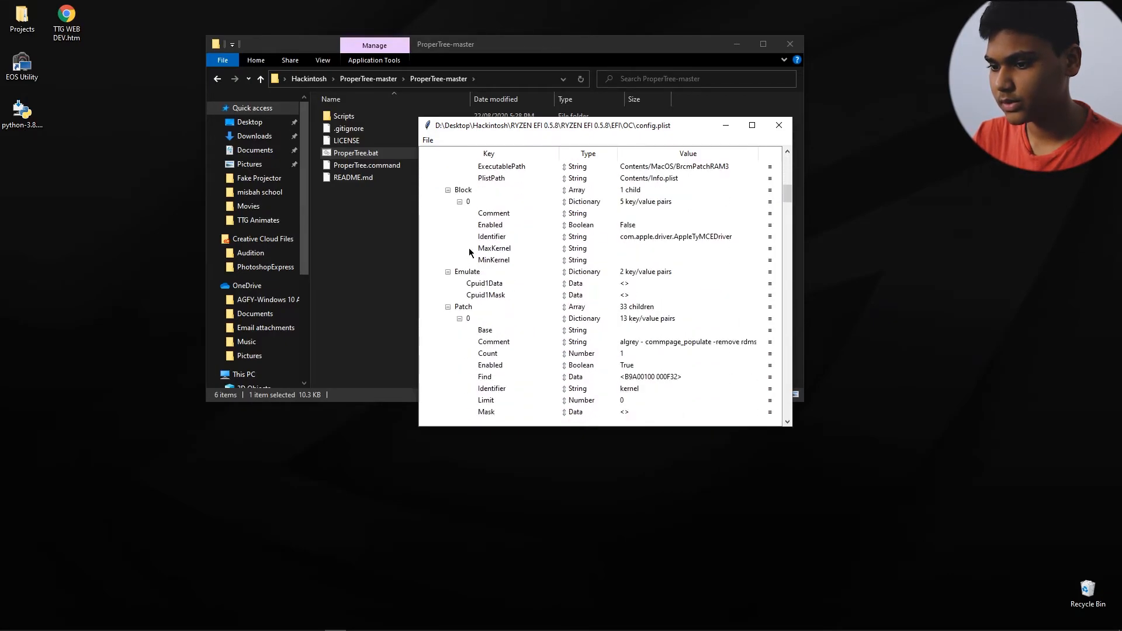
{"action": "scroll", "coordinate": [469, 241], "scroll_direction": "down", "scroll_amount": 2}
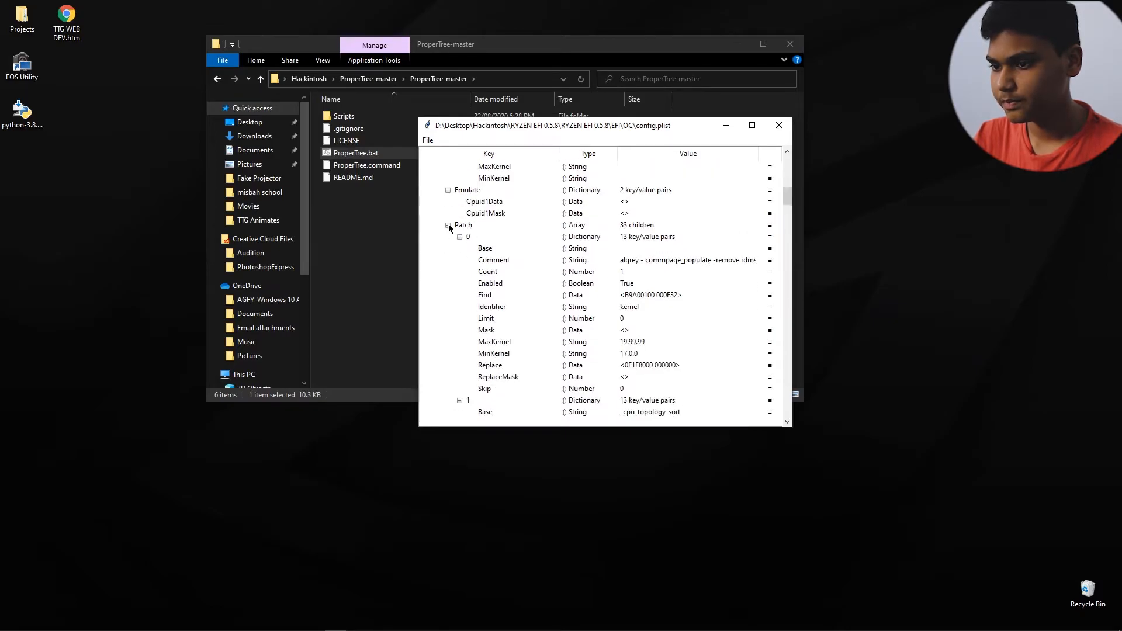
{"action": "left_click", "coordinate": [448, 225]}
{"action": "right_click", "coordinate": [460, 226]}
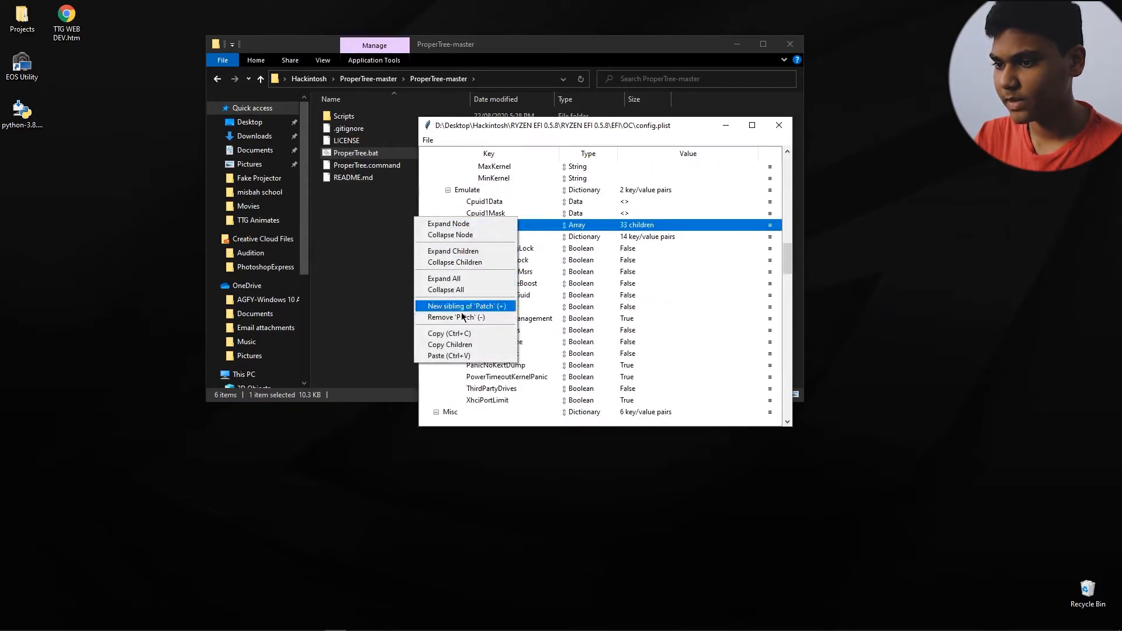
{"action": "left_click", "coordinate": [465, 317]}
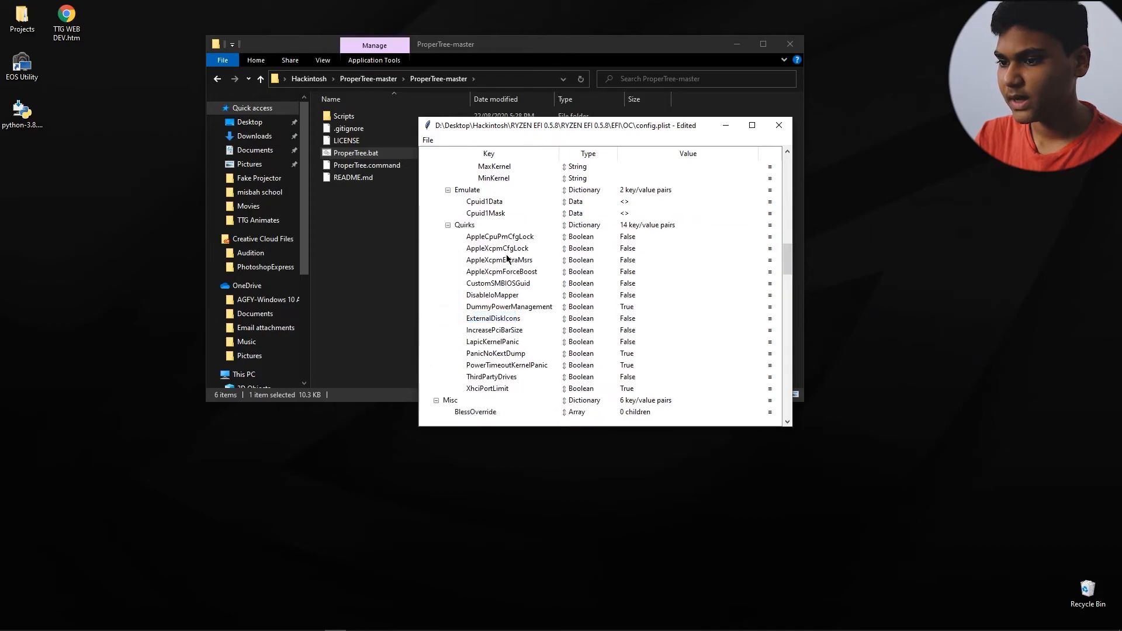
Step: Select the Kernel section of config.plist and open patches.plist from the Hackintosh folder in a second ProperTree window
{"action": "scroll", "coordinate": [501, 229], "scroll_direction": "up", "scroll_amount": 12}
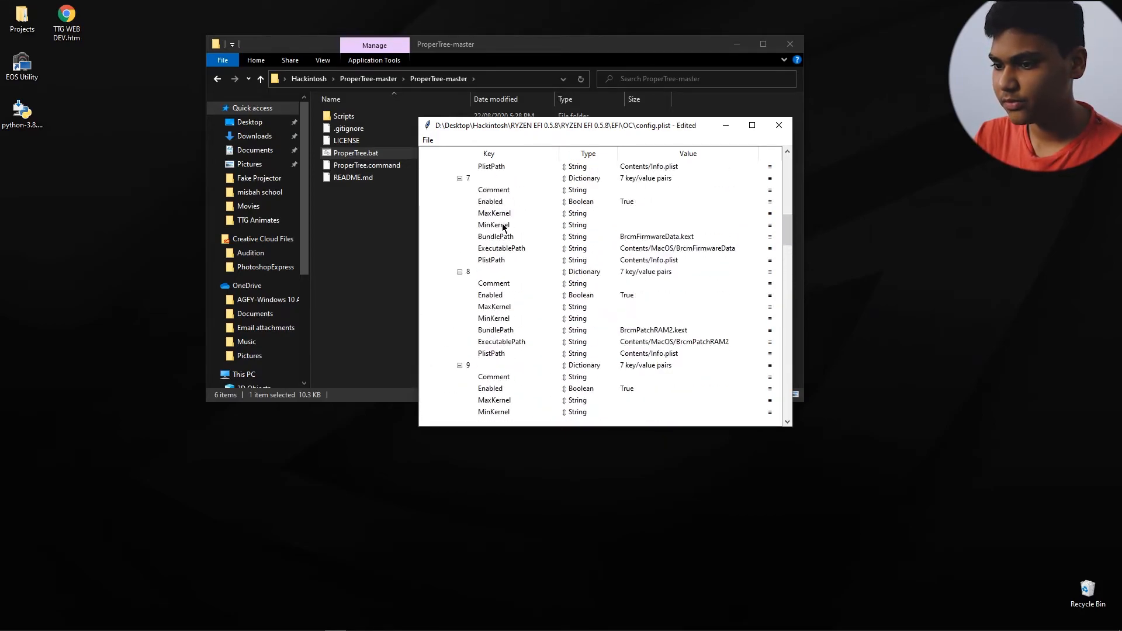
{"action": "scroll", "coordinate": [501, 231], "scroll_direction": "up", "scroll_amount": 15}
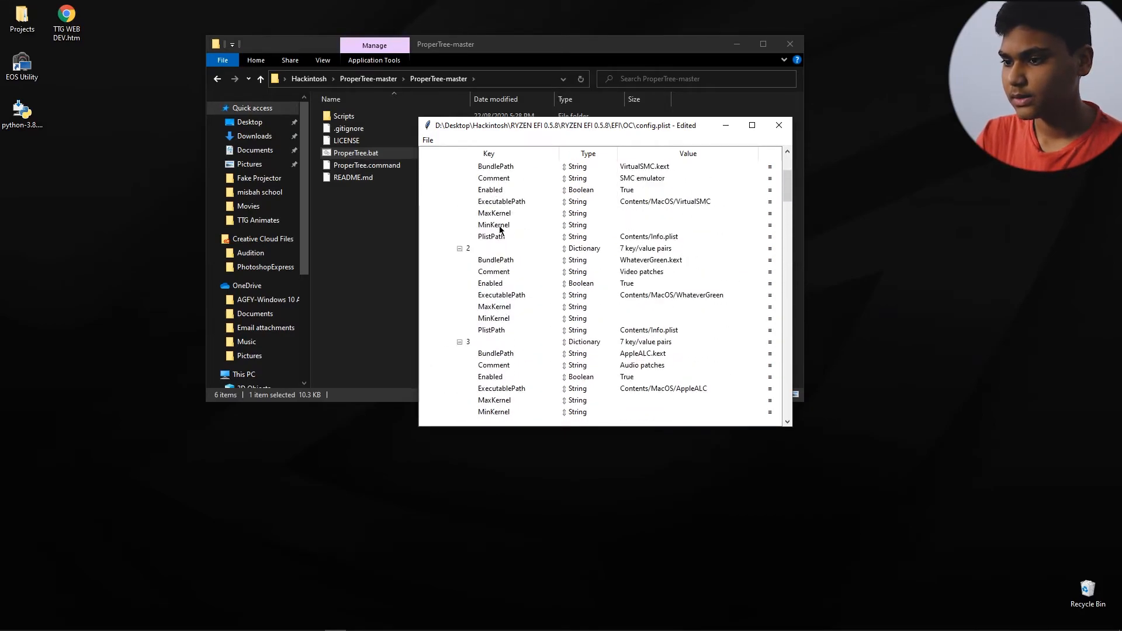
{"action": "left_click", "coordinate": [475, 216]}
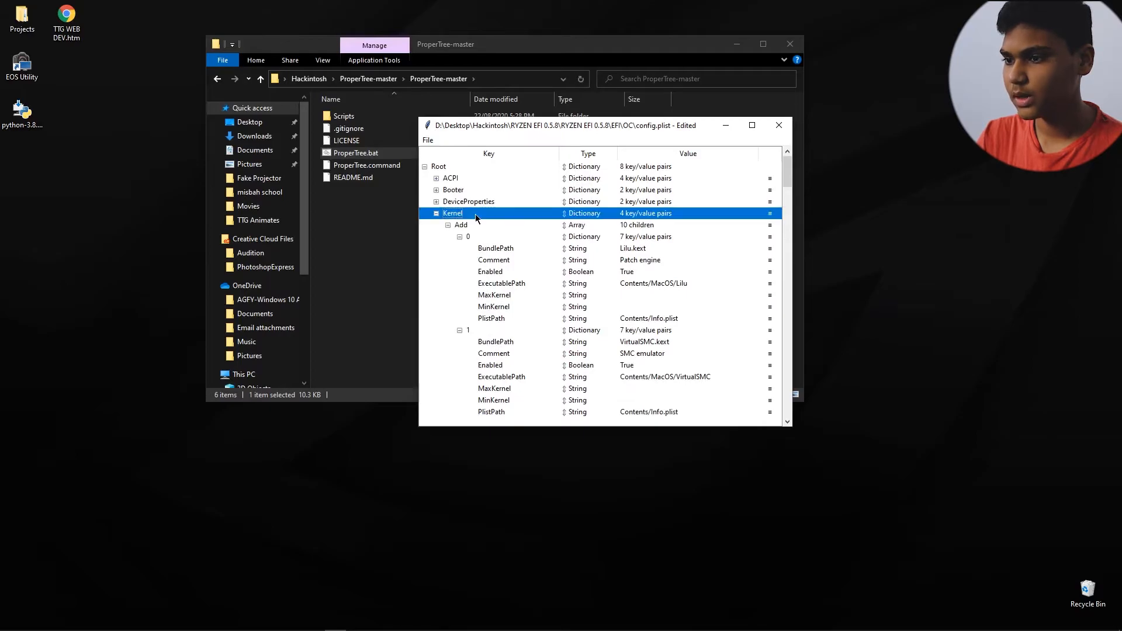
{"action": "left_click", "coordinate": [432, 140]}
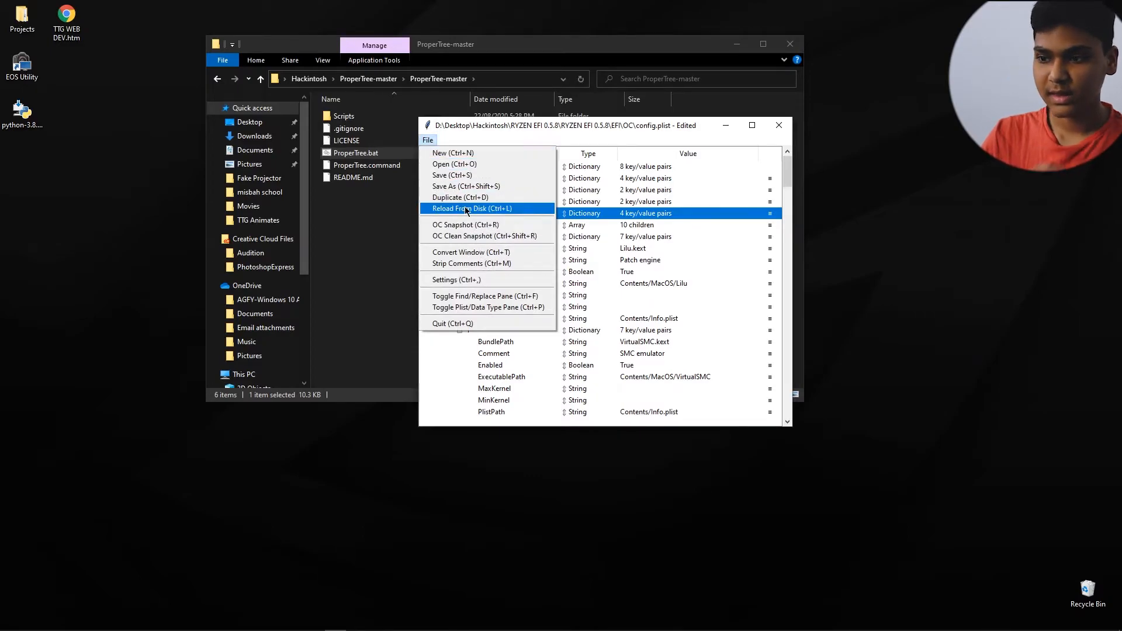
{"action": "left_click", "coordinate": [456, 164]}
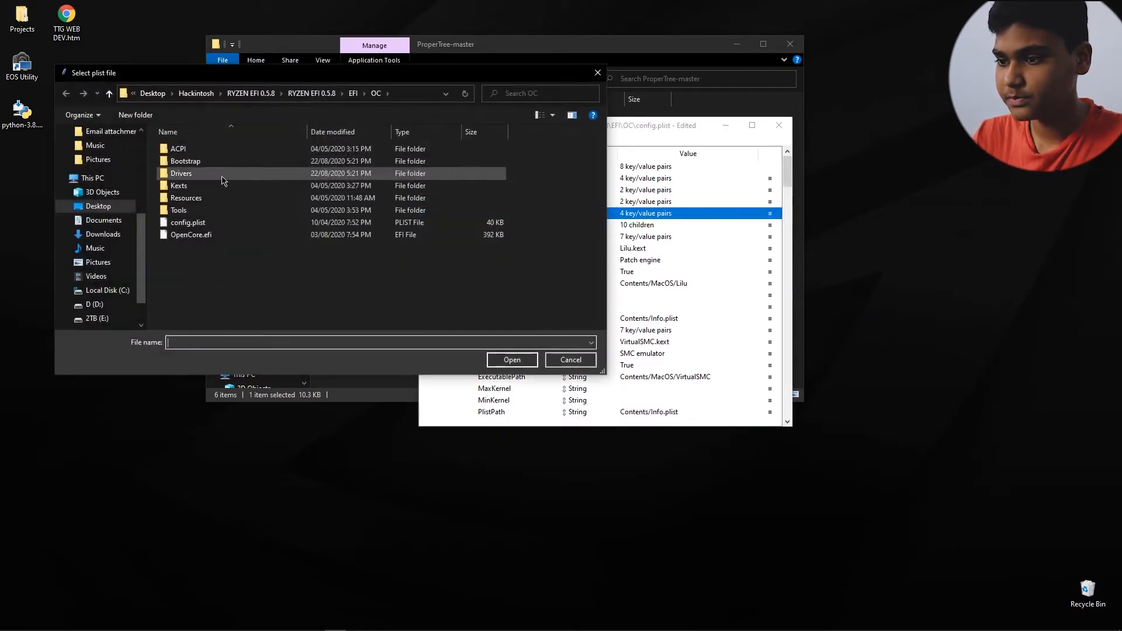
{"action": "left_click", "coordinate": [321, 94]}
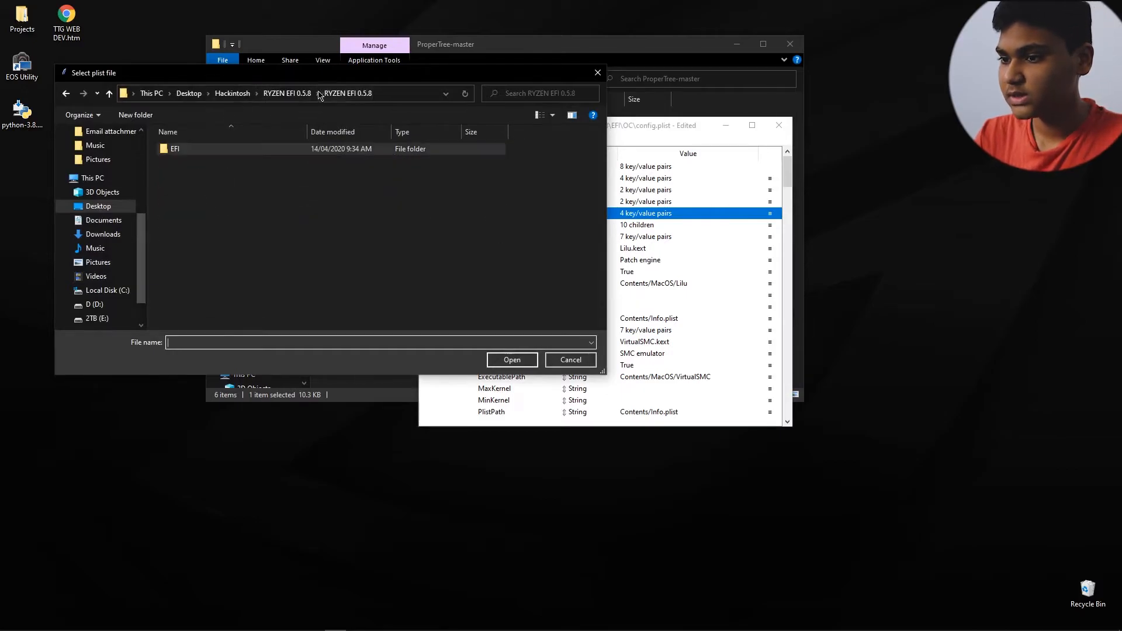
{"action": "left_click", "coordinate": [287, 94]}
{"action": "left_click", "coordinate": [233, 93]}
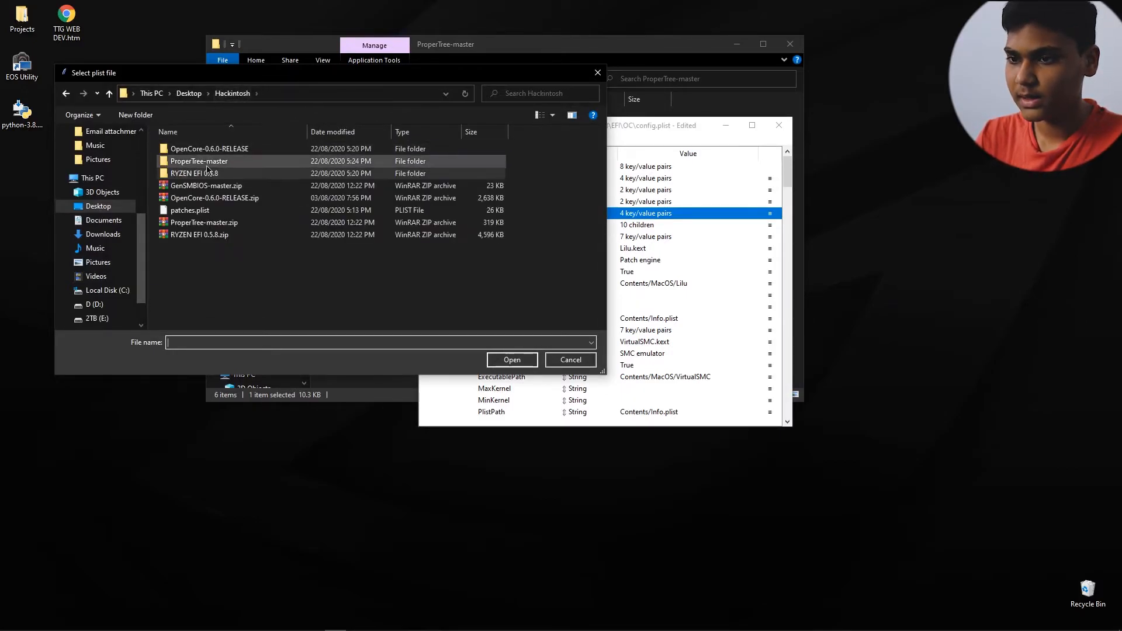
{"action": "double_click", "coordinate": [190, 210]}
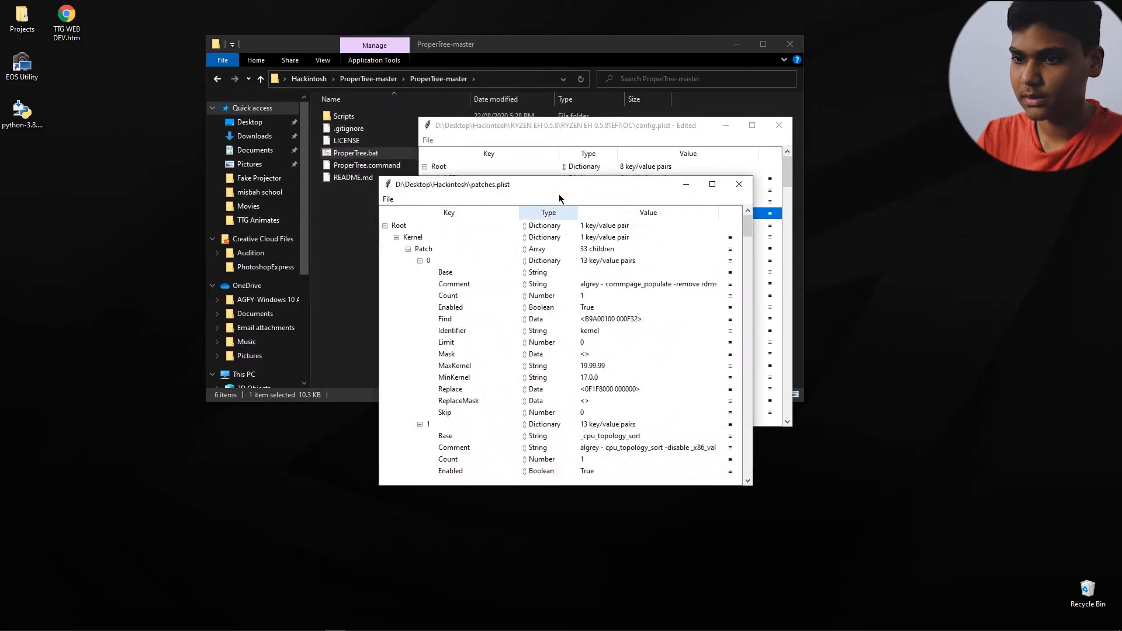
Step: Arrange the config.plist and patches.plist windows side by side
{"action": "left_click_drag", "start_coordinate": [450, 184], "coordinate": [877, 160]}
{"action": "left_click", "coordinate": [477, 131]}
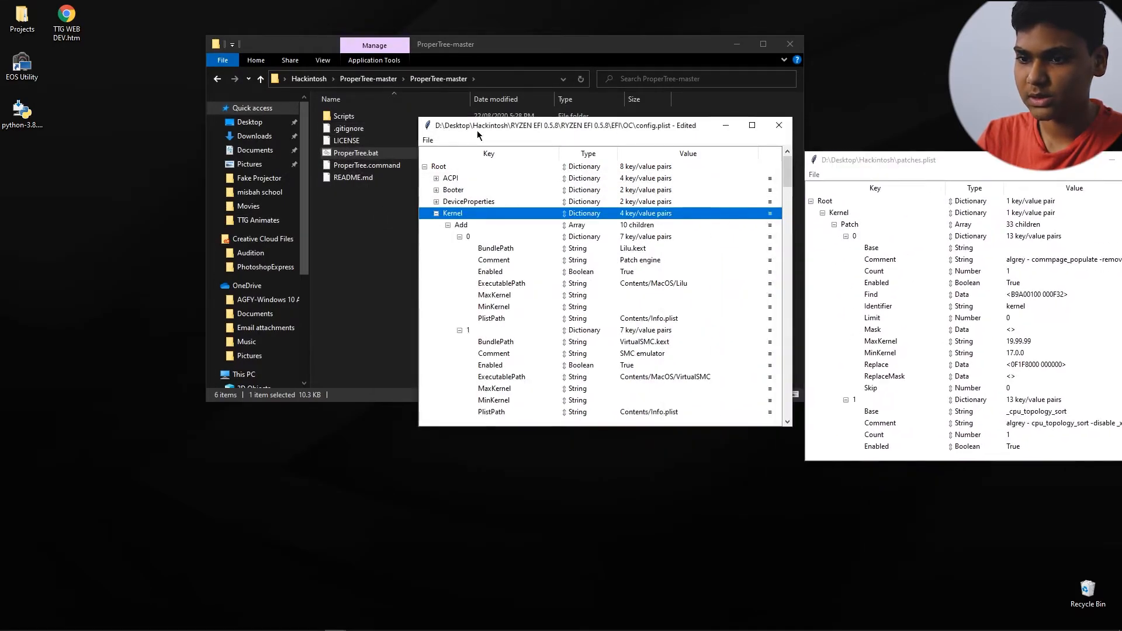
{"action": "left_click_drag", "start_coordinate": [477, 131], "coordinate": [288, 111]}
{"action": "left_click_drag", "start_coordinate": [919, 167], "coordinate": [700, 117]}
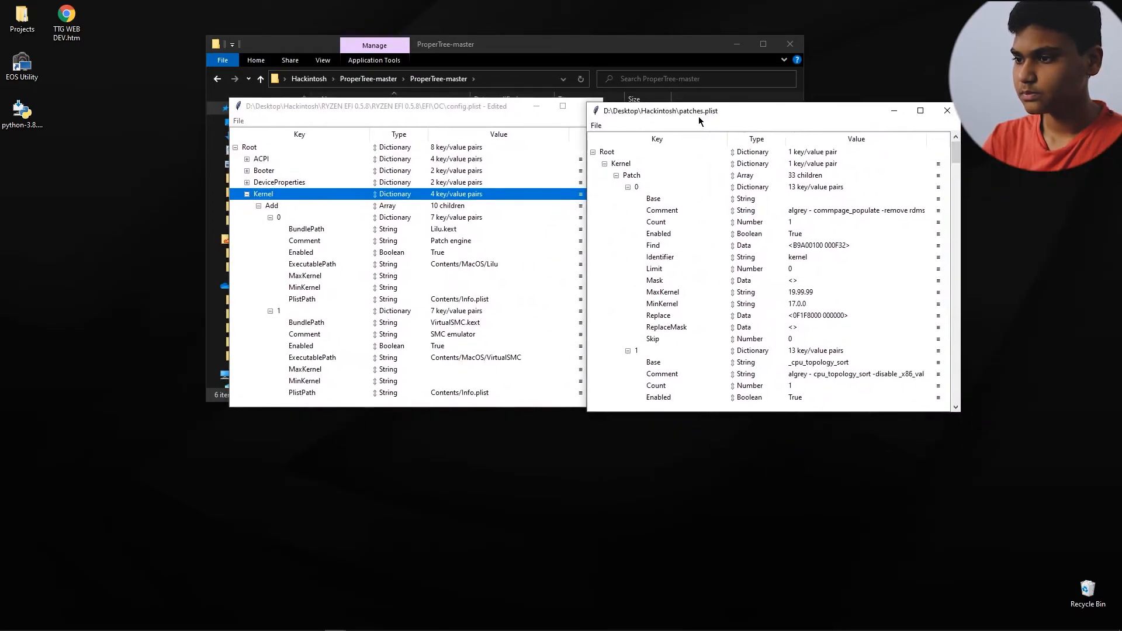
Step: Copy the Patch array from patches.plist and paste it under Kernel in config.plist
{"action": "left_click", "coordinate": [631, 175]}
{"action": "right_click", "coordinate": [631, 175]}
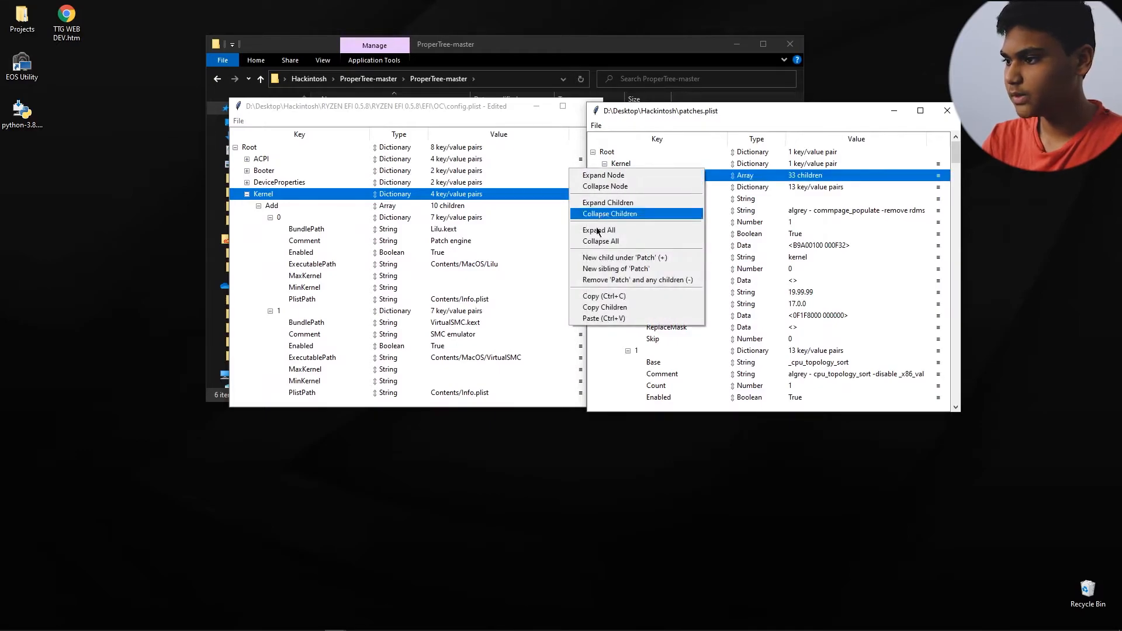
{"action": "left_click", "coordinate": [617, 297]}
{"action": "left_click", "coordinate": [287, 194]}
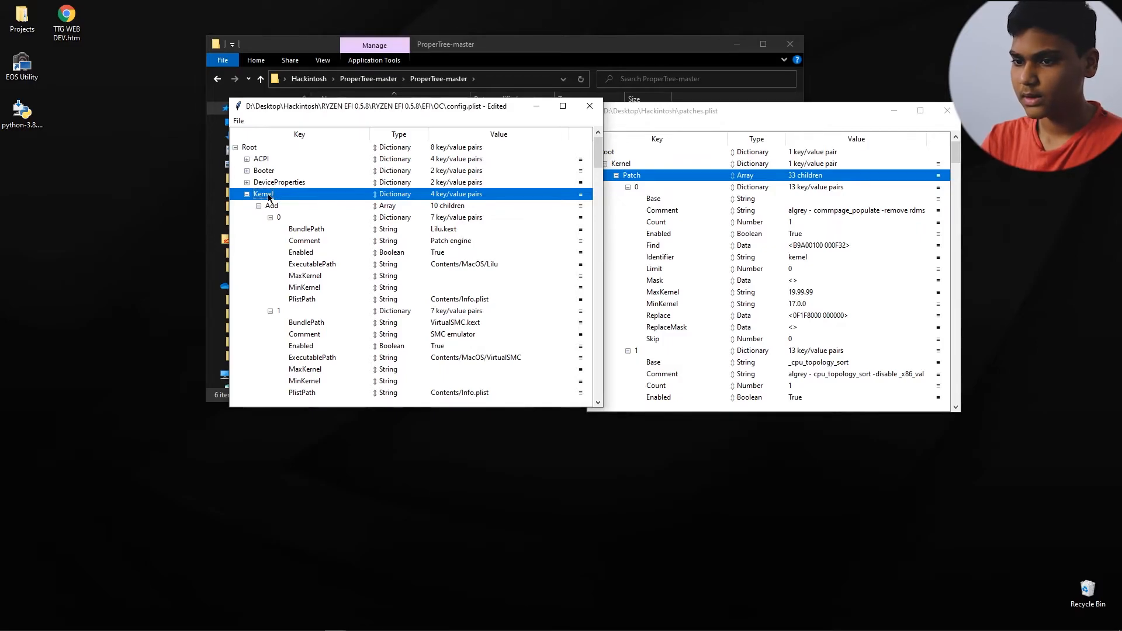
{"action": "right_click", "coordinate": [268, 196]}
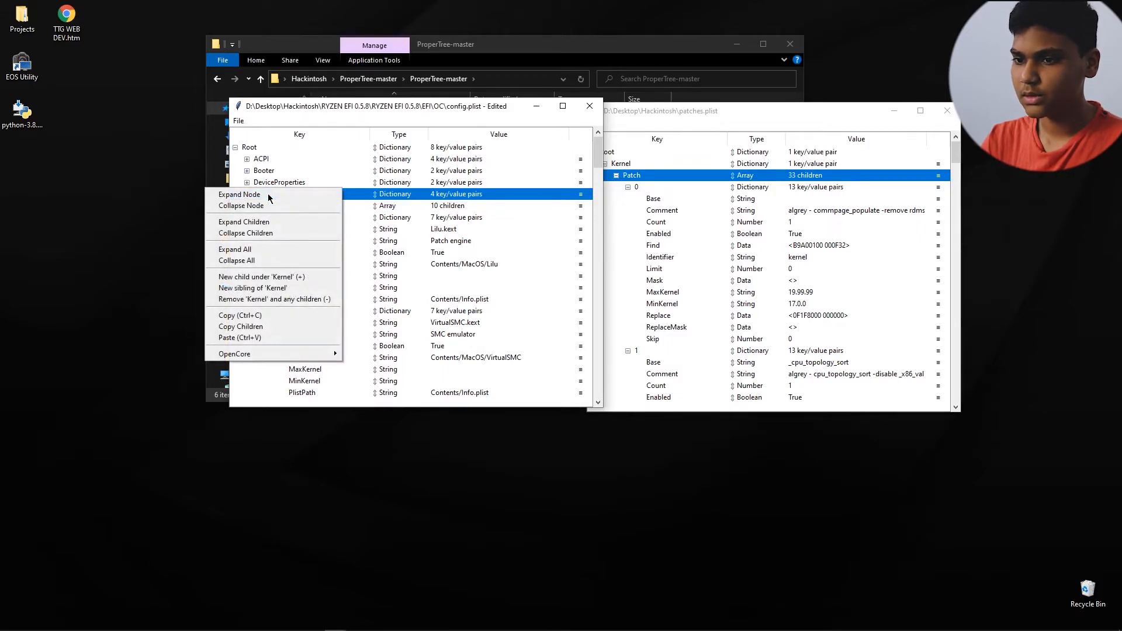
{"action": "left_click", "coordinate": [253, 338]}
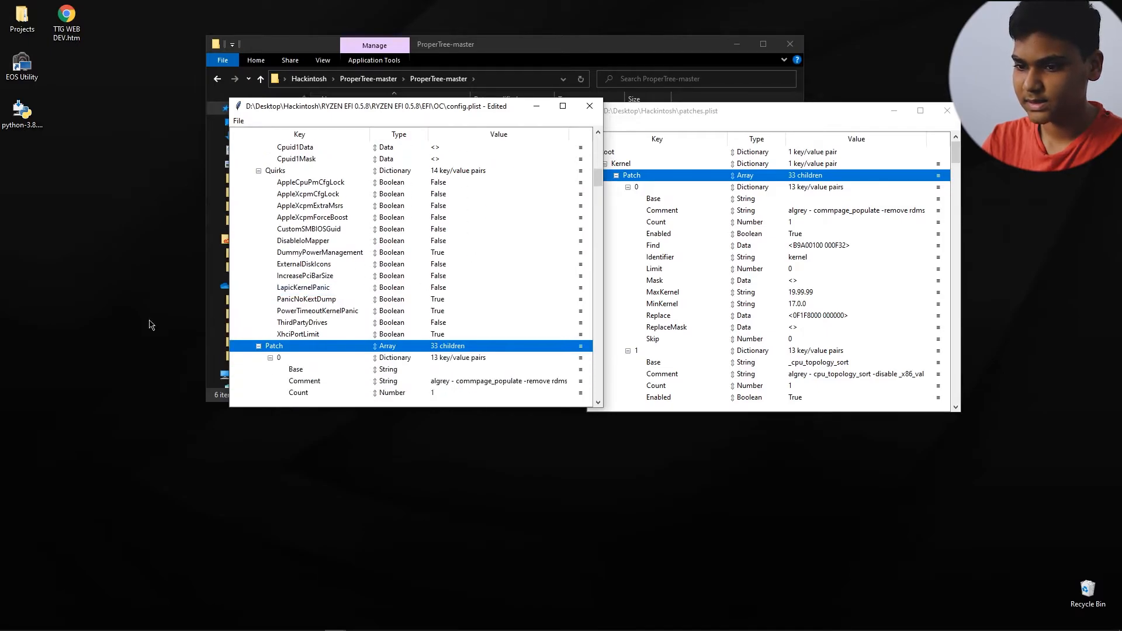
Step: Close patches.plist and run an OC Clean Snapshot on config.plist using the OC folder inside RYZEN EFI 0.5.8's EFI folder
{"action": "left_click", "coordinate": [947, 110]}
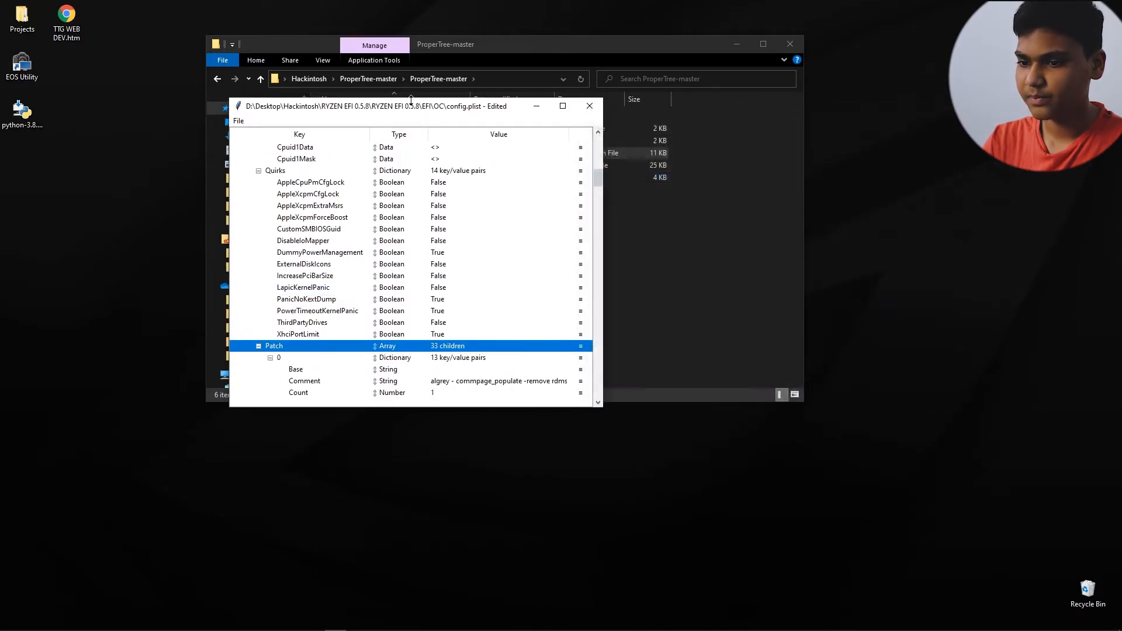
{"action": "left_click_drag", "start_coordinate": [415, 107], "coordinate": [654, 111]}
{"action": "left_click", "coordinate": [473, 125]}
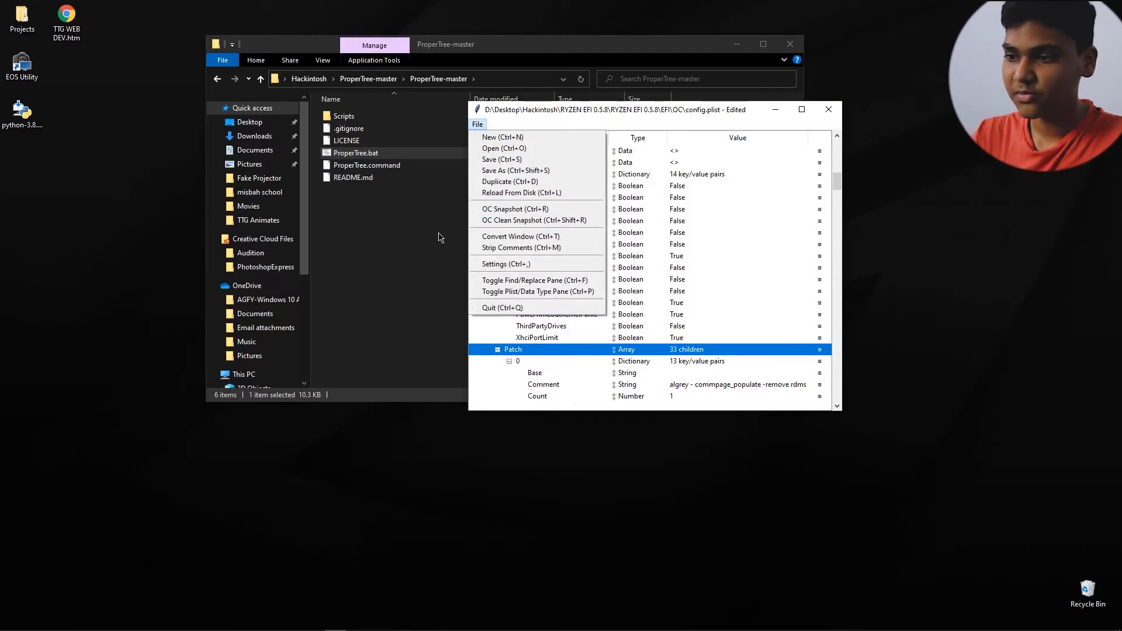
{"action": "left_click", "coordinate": [532, 221]}
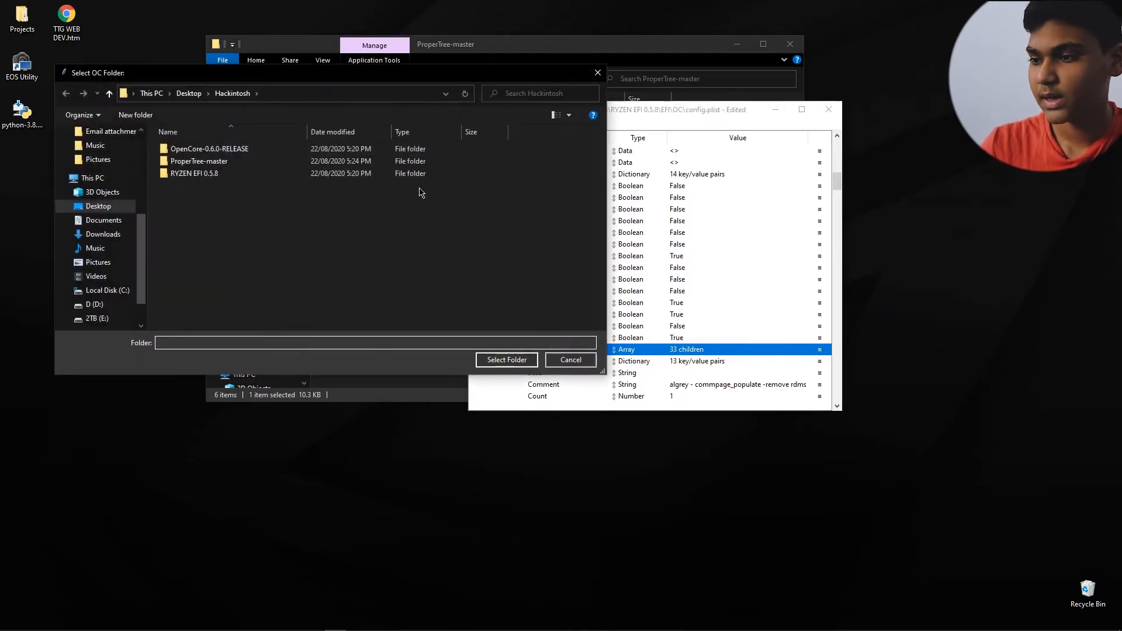
{"action": "double_click", "coordinate": [202, 174]}
{"action": "double_click", "coordinate": [203, 150]}
{"action": "double_click", "coordinate": [203, 150]}
{"action": "left_click", "coordinate": [185, 168]}
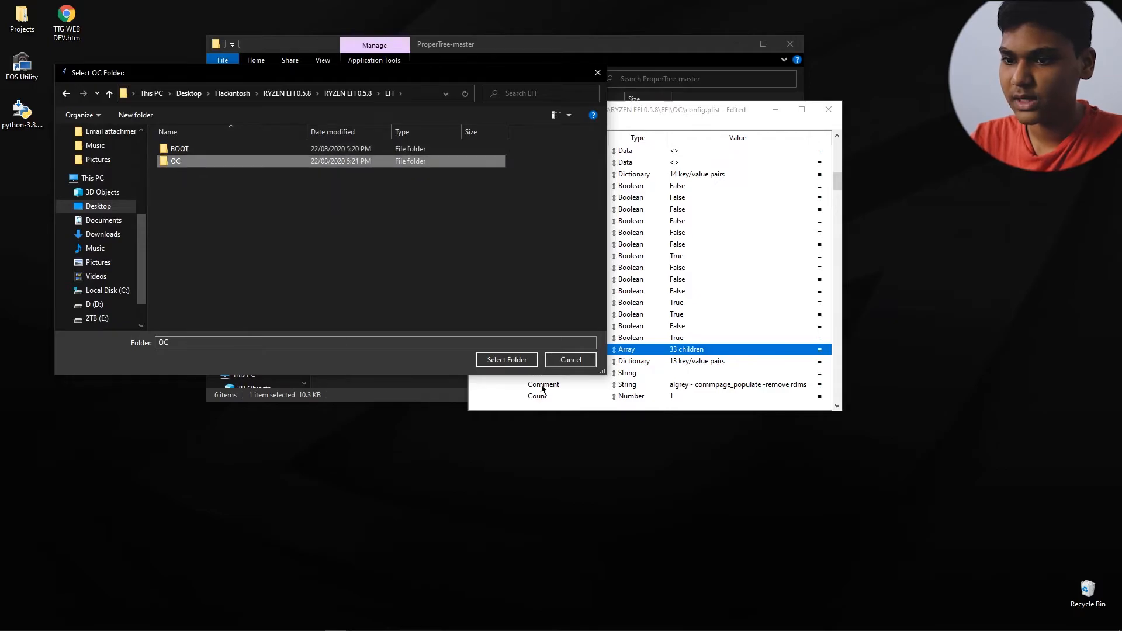
{"action": "left_click", "coordinate": [506, 359]}
Step: Collapse all top-level sections of config.plist, expand only PlatformInfo and select its SystemProductName entry
{"action": "scroll", "coordinate": [584, 271], "scroll_direction": "up", "scroll_amount": 12}
{"action": "scroll", "coordinate": [607, 258], "scroll_direction": "up", "scroll_amount": 7}
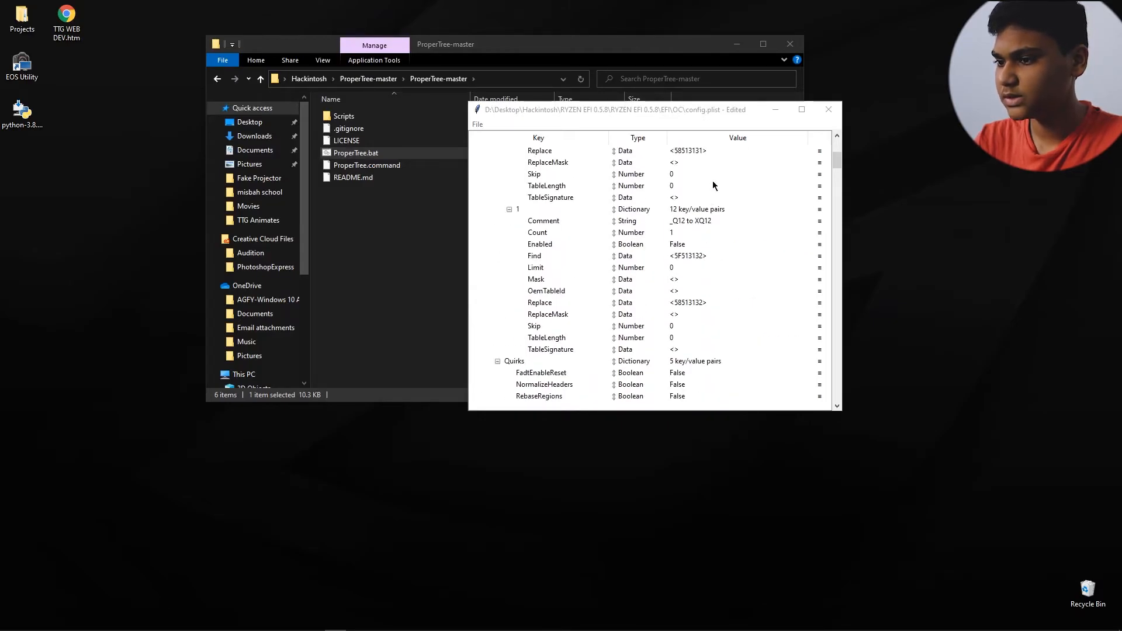
{"action": "mouse_move", "coordinate": [836, 160]}
{"action": "left_mouse_down"}
{"action": "mouse_move", "coordinate": [842, 141]}
{"action": "mouse_move", "coordinate": [835, 185]}
{"action": "mouse_move", "coordinate": [831, 139]}
{"action": "left_mouse_up"}
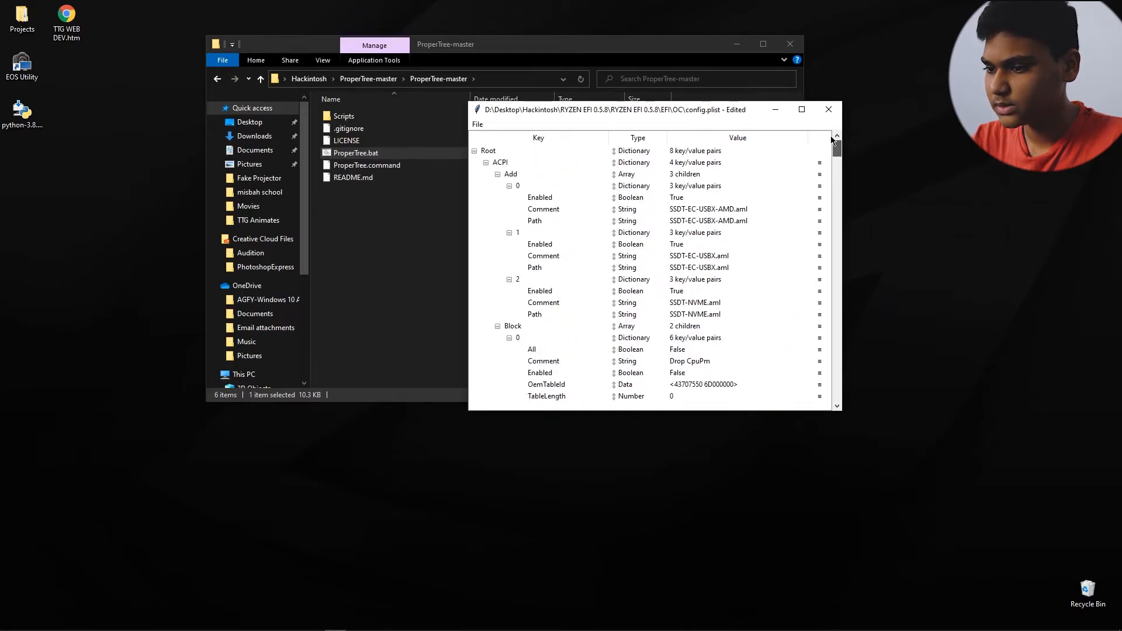
{"action": "left_click", "coordinate": [485, 163]}
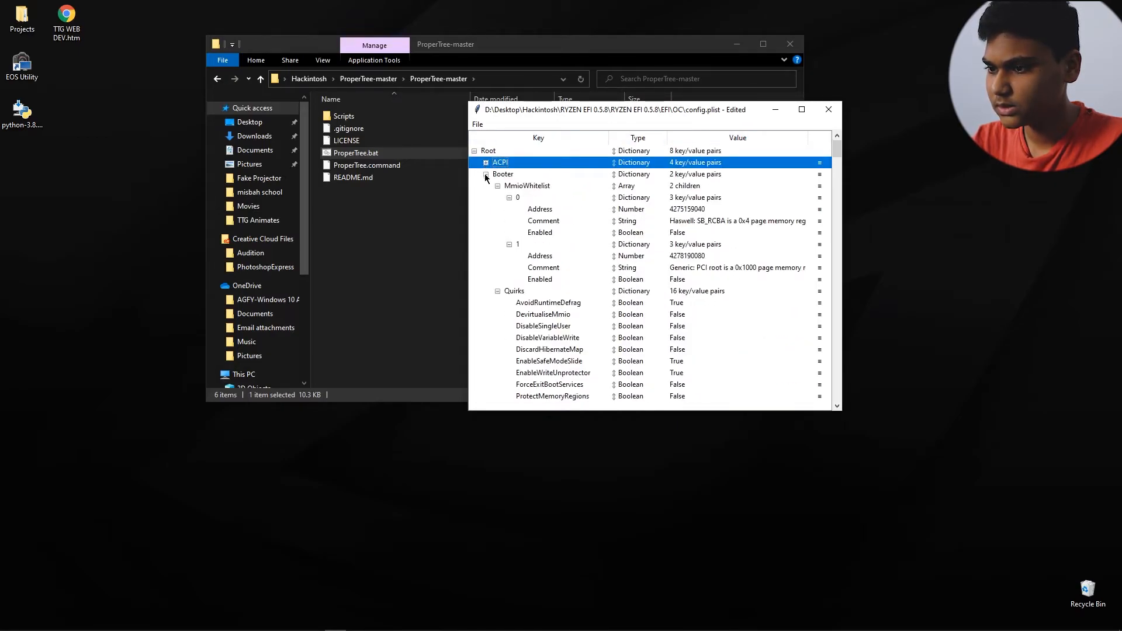
{"action": "left_click", "coordinate": [485, 174]}
{"action": "left_click", "coordinate": [485, 186]}
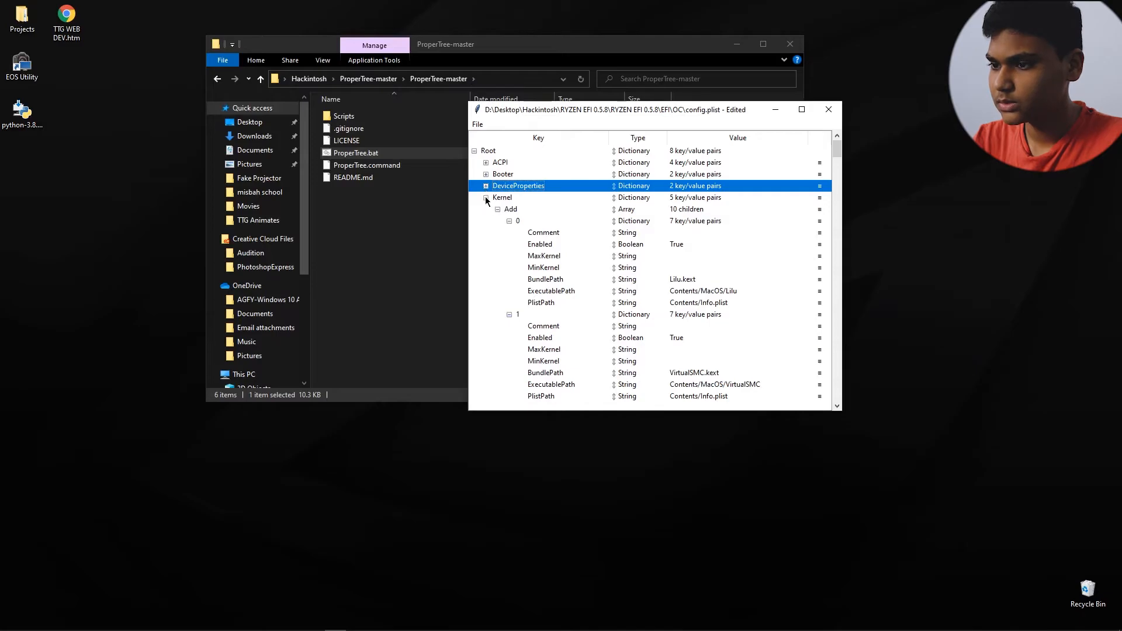
{"action": "left_click", "coordinate": [486, 197]}
{"action": "left_click", "coordinate": [485, 209]}
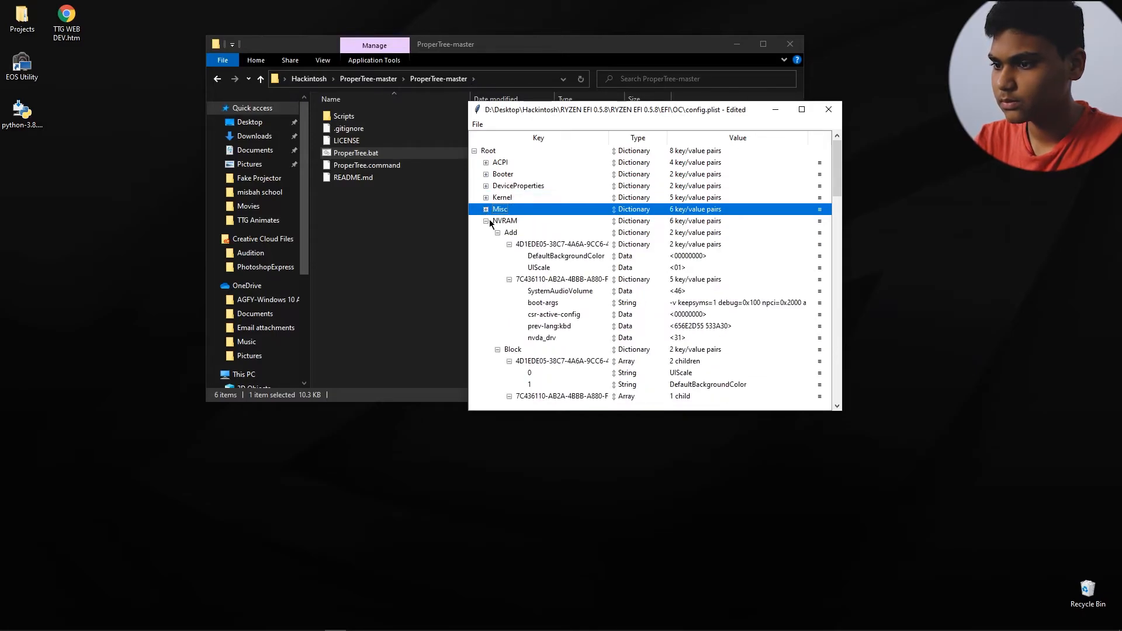
{"action": "left_click", "coordinate": [485, 221]}
{"action": "left_click", "coordinate": [485, 232]}
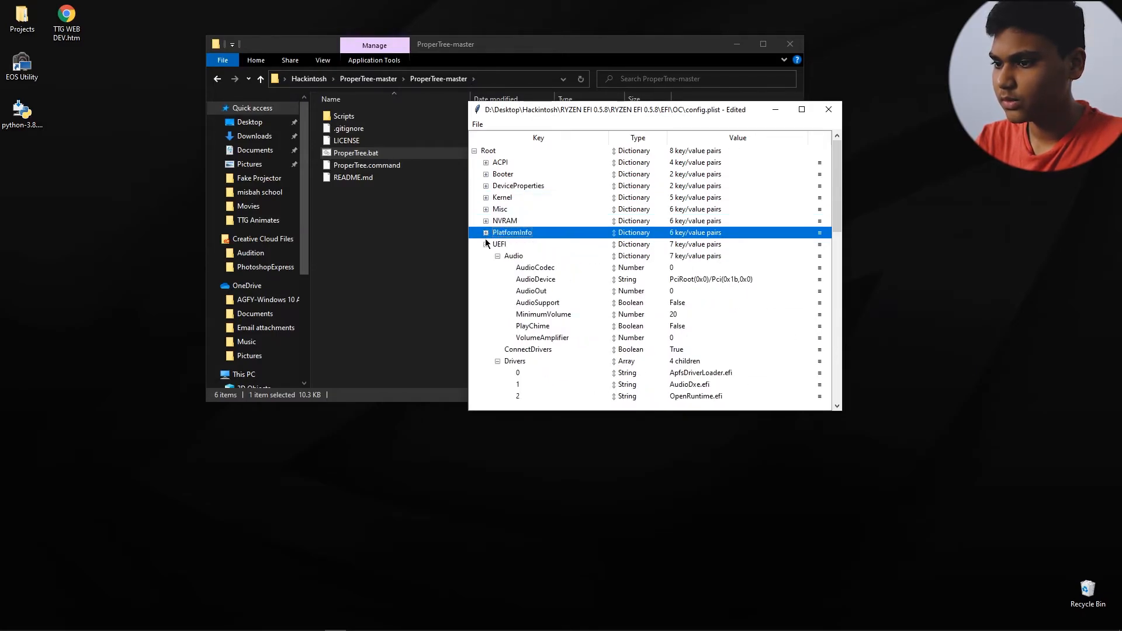
{"action": "left_click", "coordinate": [485, 244]}
{"action": "left_click", "coordinate": [485, 233]}
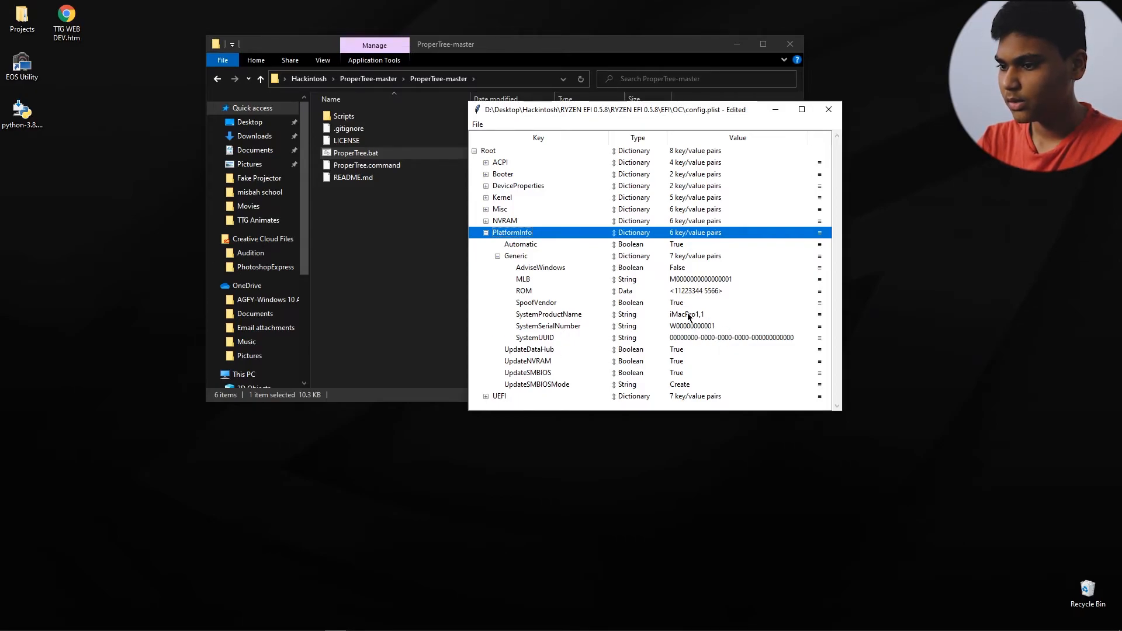
{"action": "left_click", "coordinate": [639, 316]}
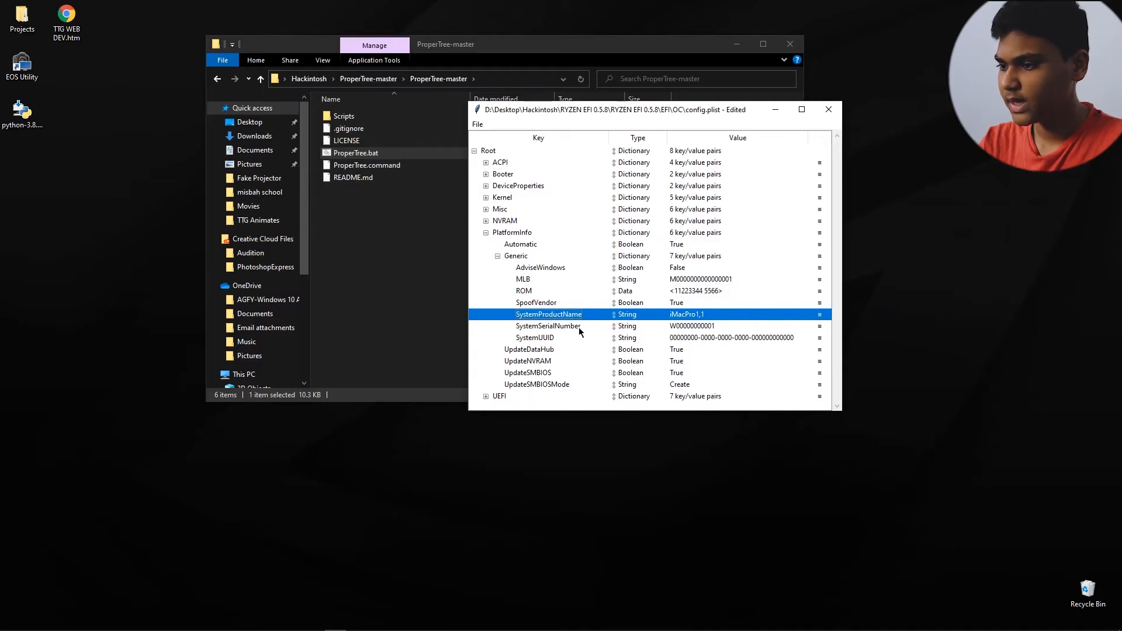
Step: Extract GenSMBIOS-master.zip in the Hackintosh folder into its own GenSMBIOS-master folder
{"action": "left_click", "coordinate": [316, 79]}
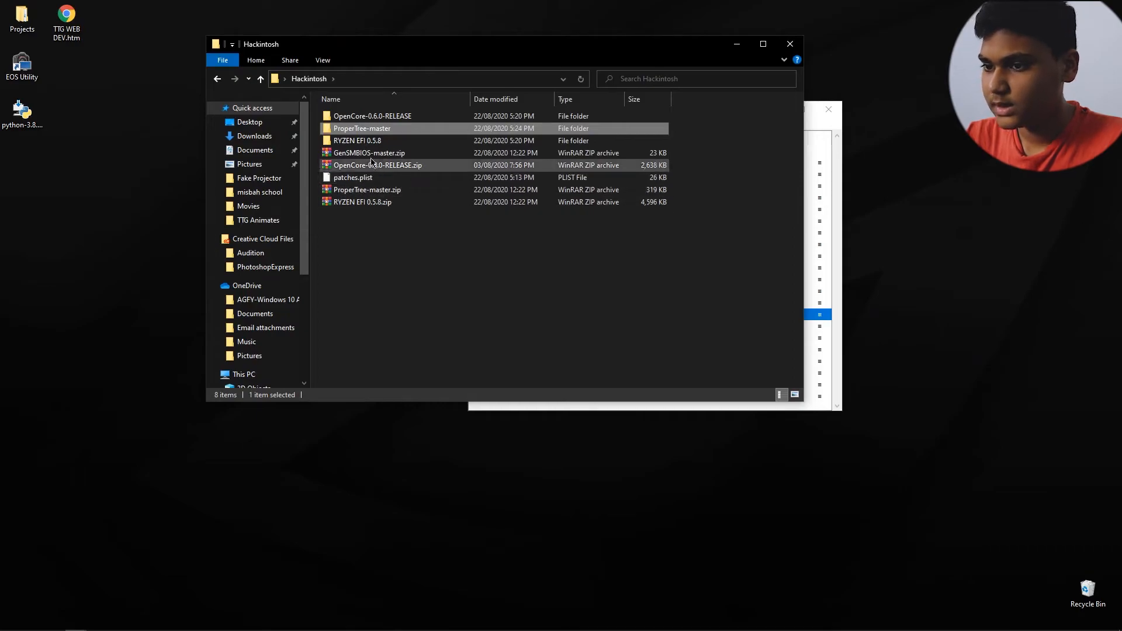
{"action": "left_click", "coordinate": [370, 154]}
{"action": "right_click", "coordinate": [370, 154]}
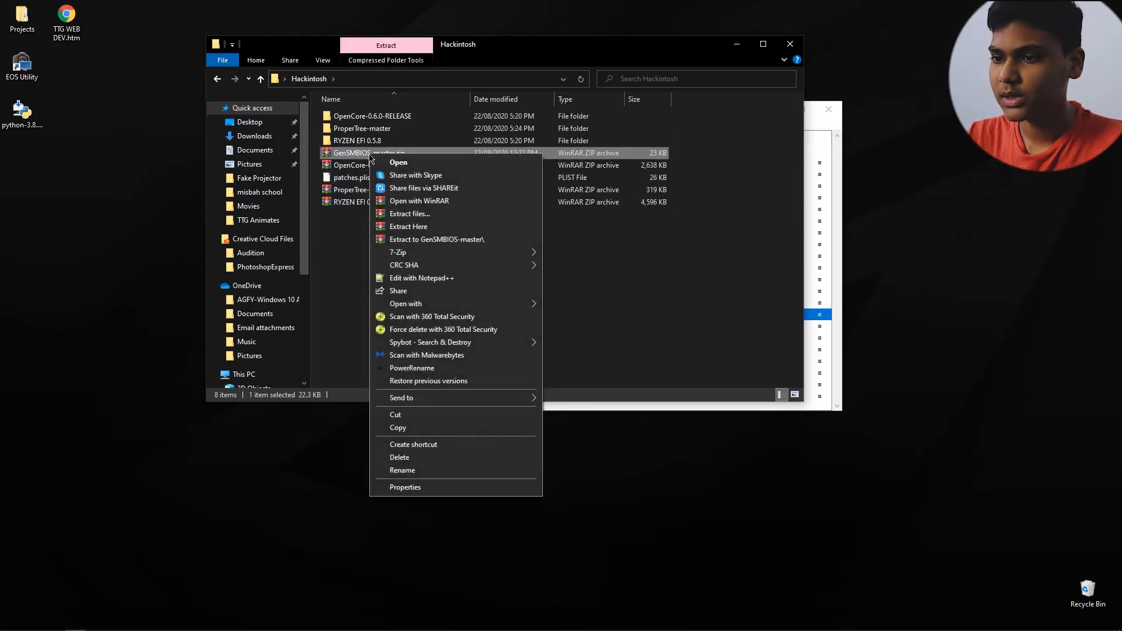
{"action": "left_click", "coordinate": [408, 240]}
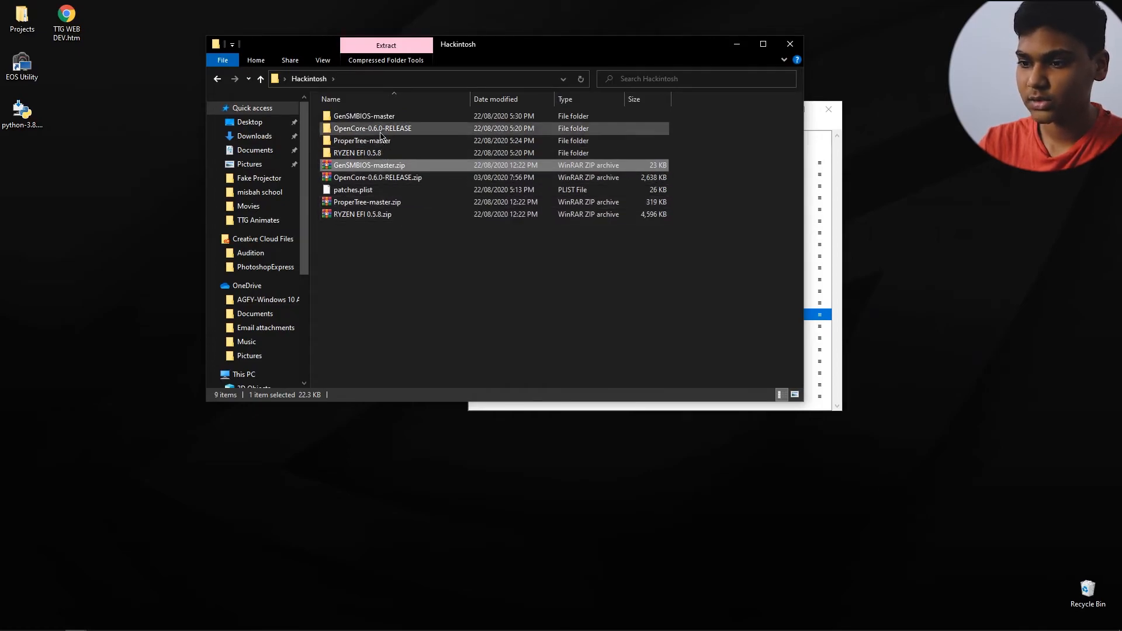
Step: Launch GenSMBIOS.bat from the extracted GenSMBIOS-master folder and install MacSerial
{"action": "double_click", "coordinate": [379, 119]}
{"action": "double_click", "coordinate": [379, 119]}
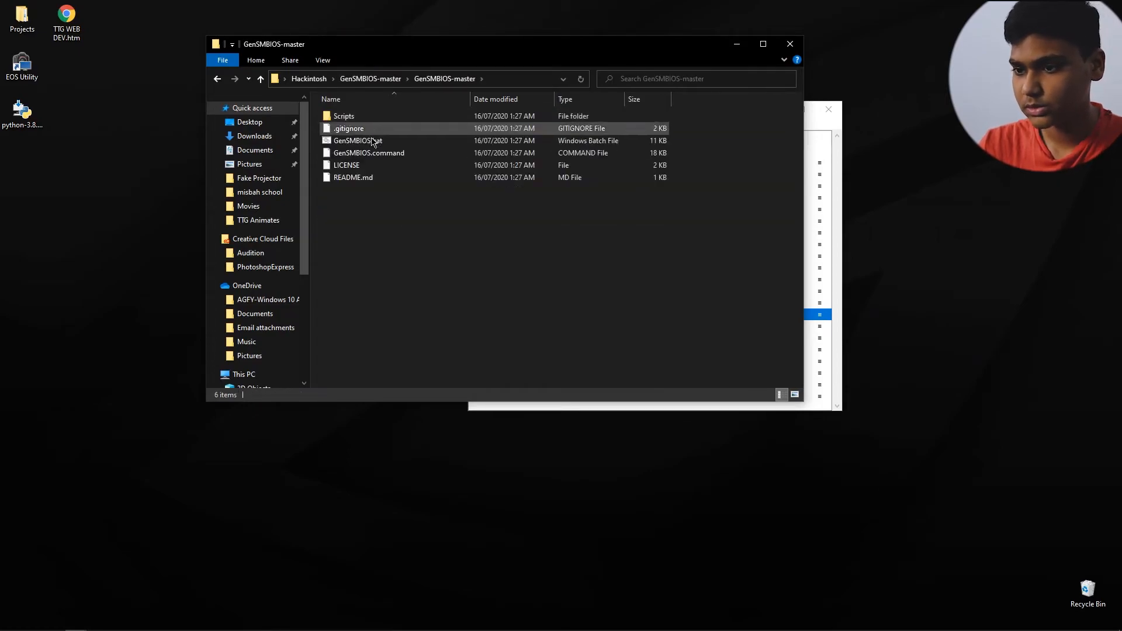
{"action": "left_click", "coordinate": [369, 143]}
{"action": "double_click", "coordinate": [370, 143]}
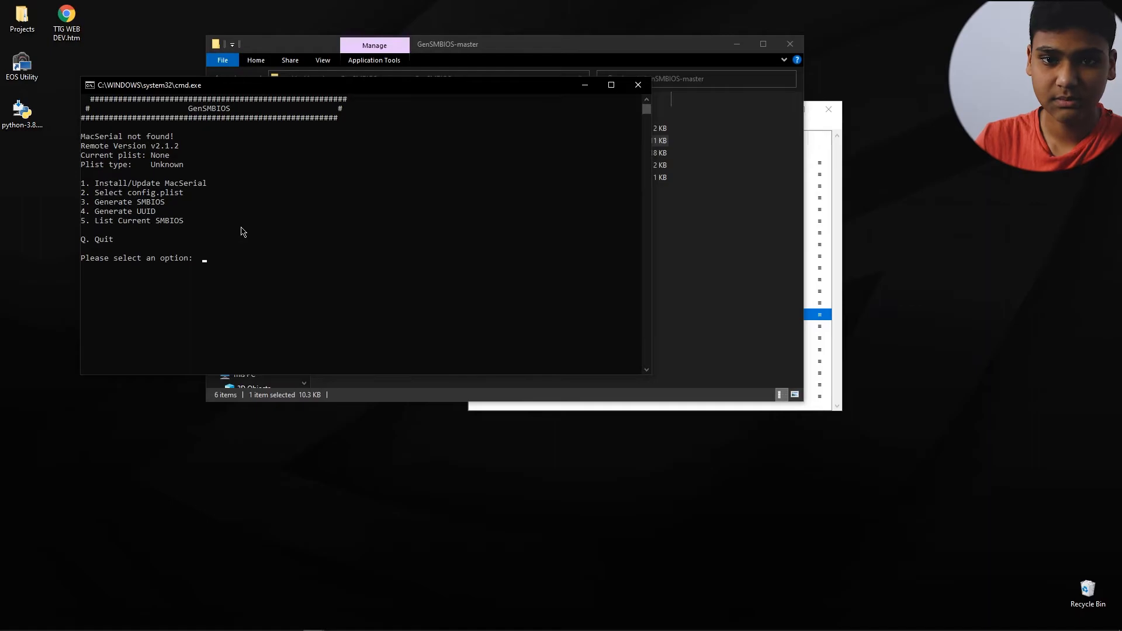
{"action": "type", "text": "1"}
{"action": "key", "text": "Return"}
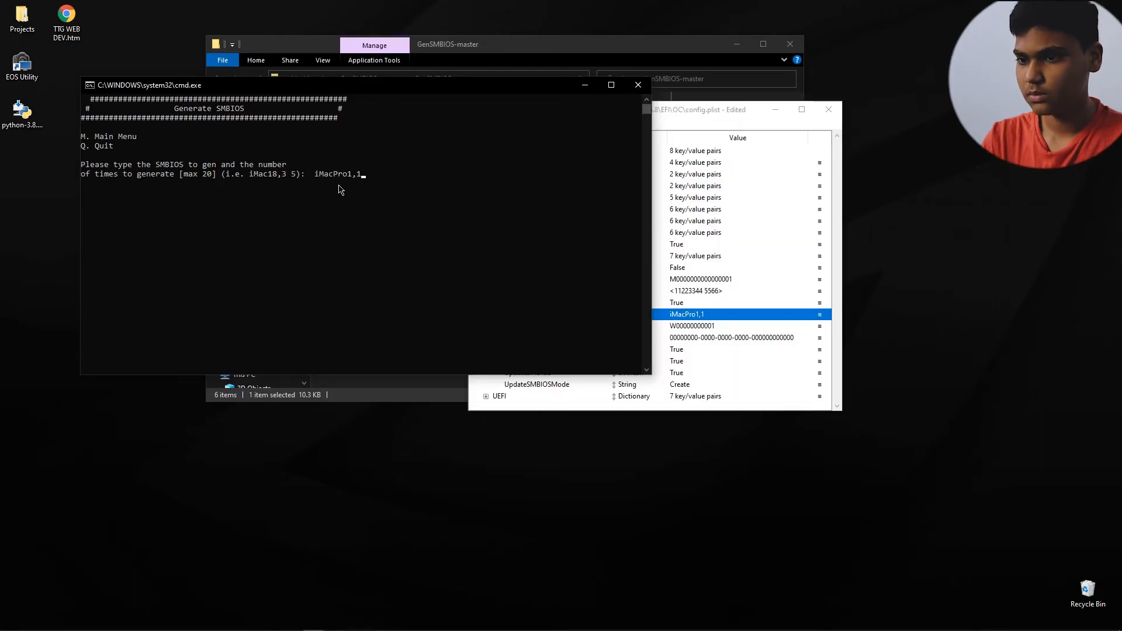
Step: Generate an SMBIOS for iMacPro1,1 and arrange the GenSMBIOS and config.plist windows side by side
{"action": "key", "text": "Return"}
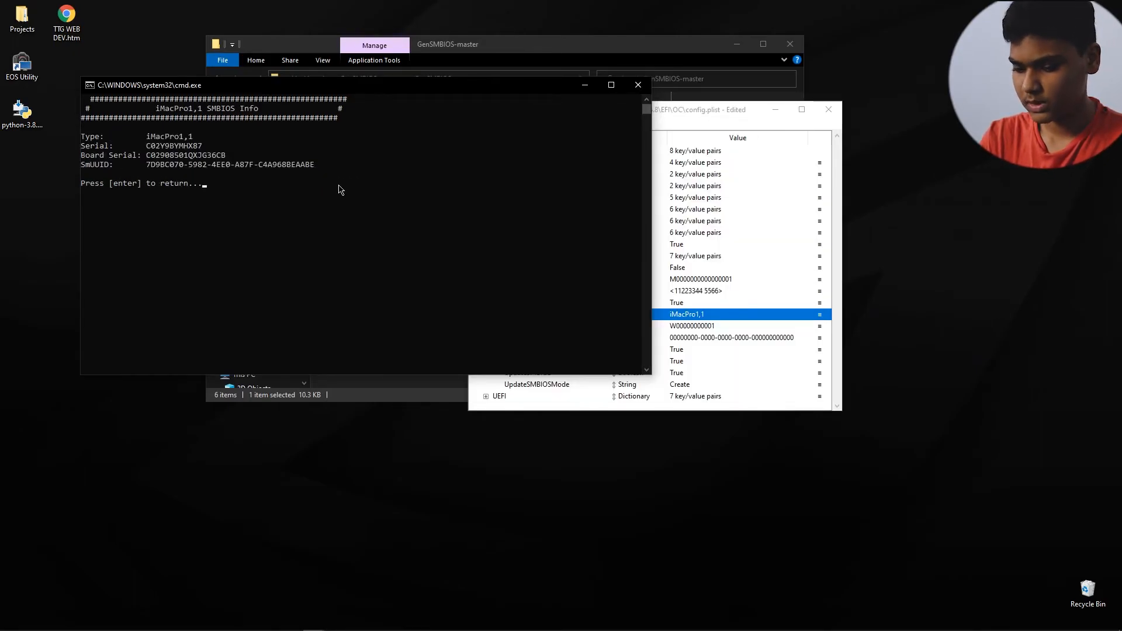
{"action": "left_click_drag", "start_coordinate": [228, 86], "coordinate": [178, 79]}
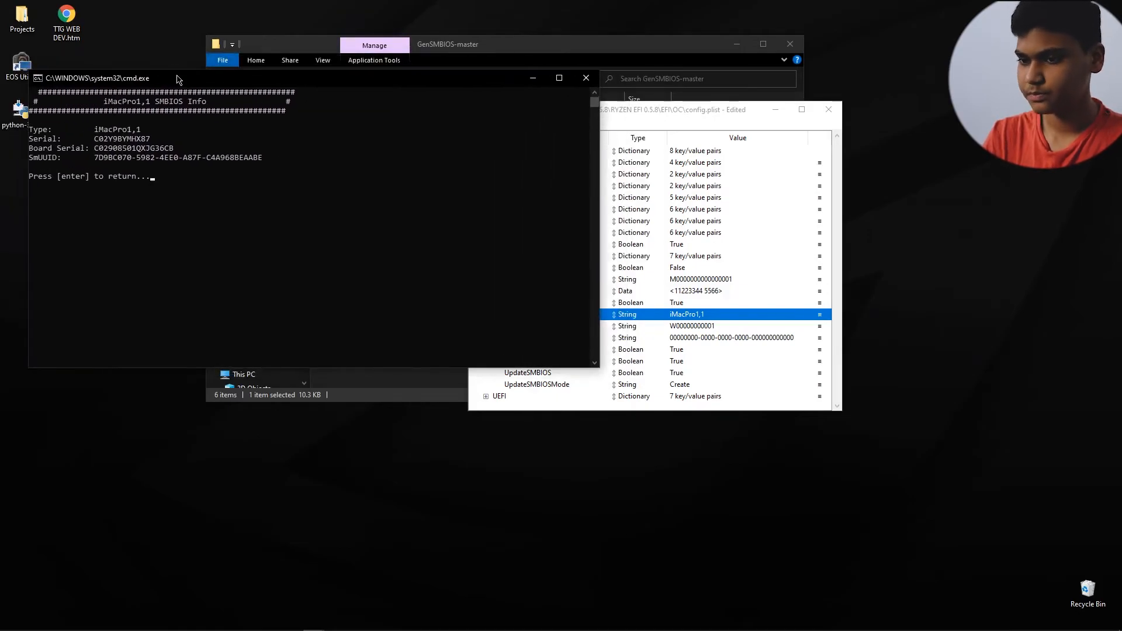
{"action": "left_click_drag", "start_coordinate": [621, 111], "coordinate": [763, 85]}
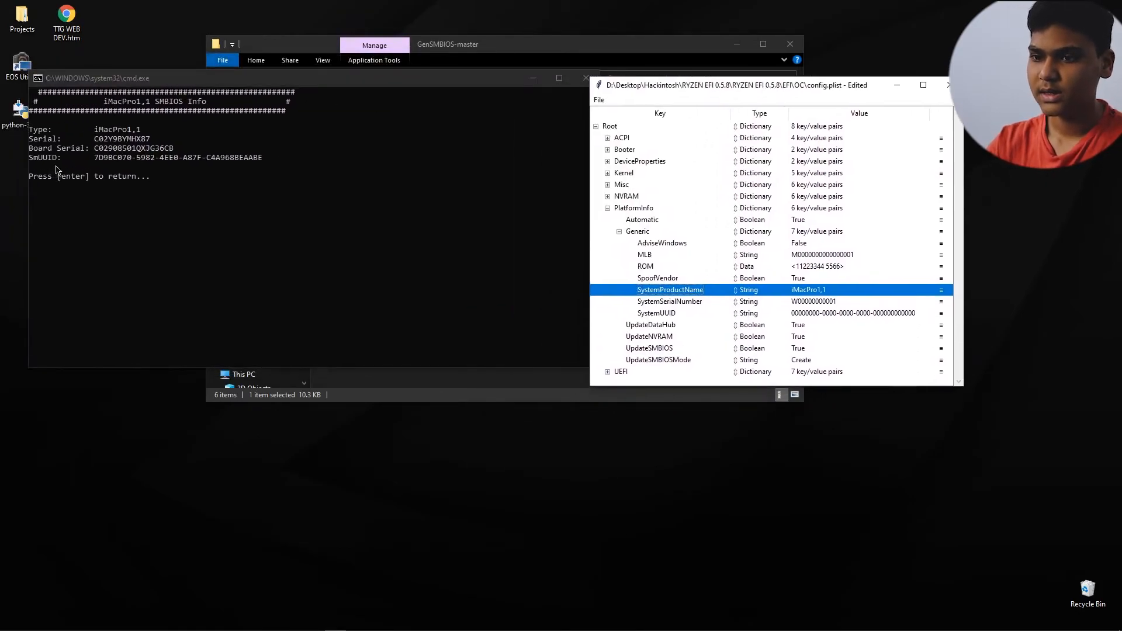
Step: Copy the generated Serial from GenSMBIOS into SystemSerialNumber under PlatformInfo > Generic in config.plist
{"action": "left_click", "coordinate": [97, 144]}
{"action": "double_click", "coordinate": [118, 142]}
{"action": "key", "text": "ctrl+c"}
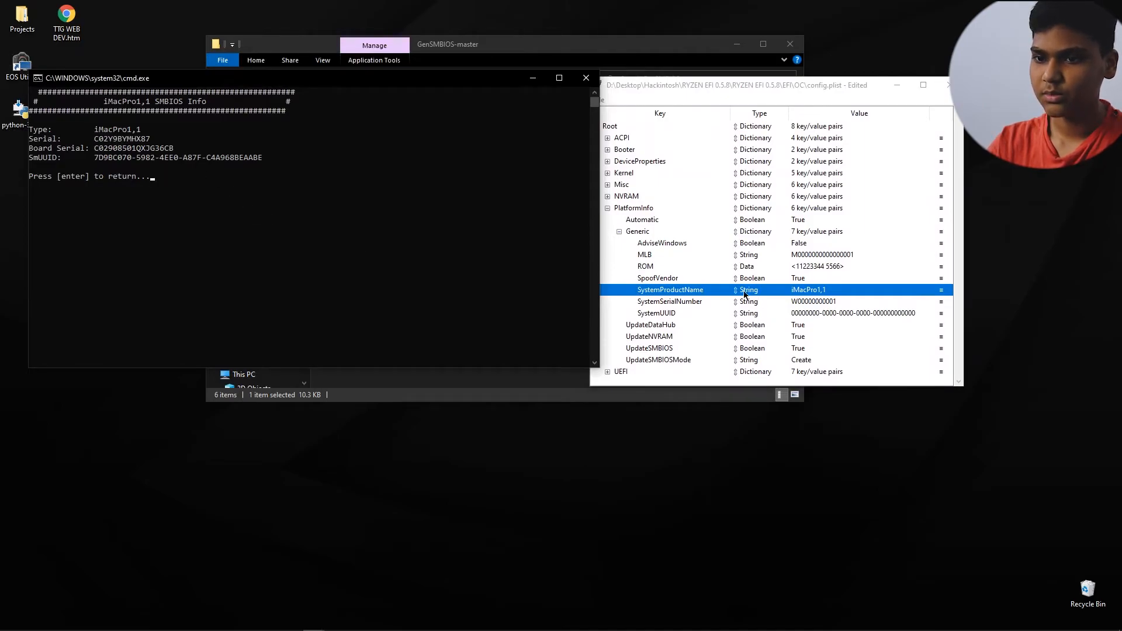
{"action": "double_click", "coordinate": [812, 302]}
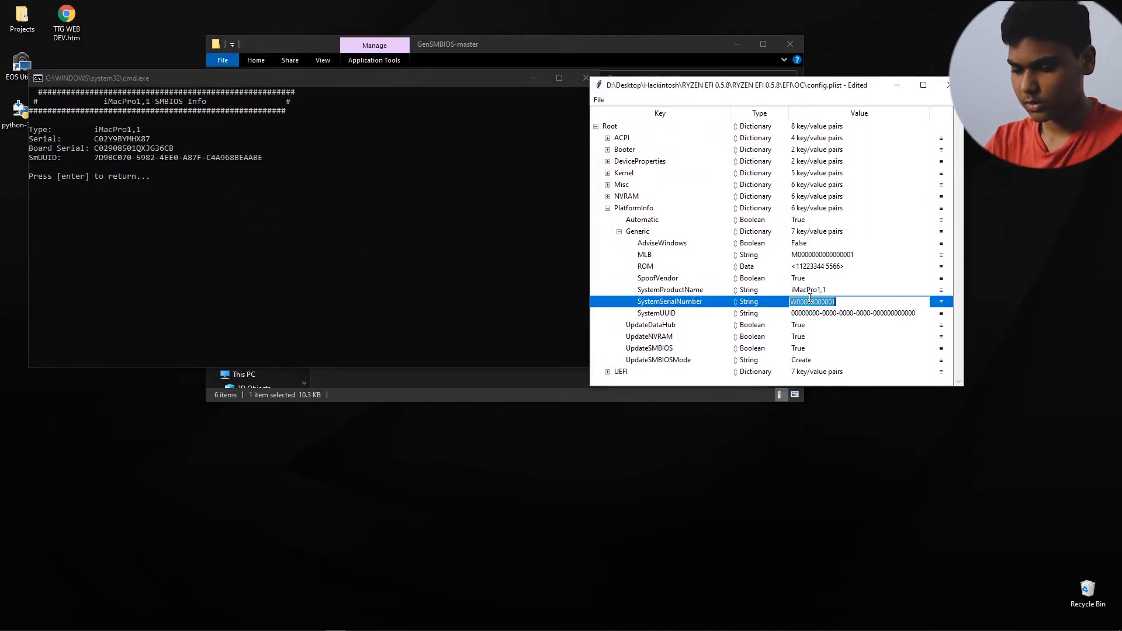
{"action": "key", "text": "ctrl+v"}
{"action": "key", "text": "Return"}
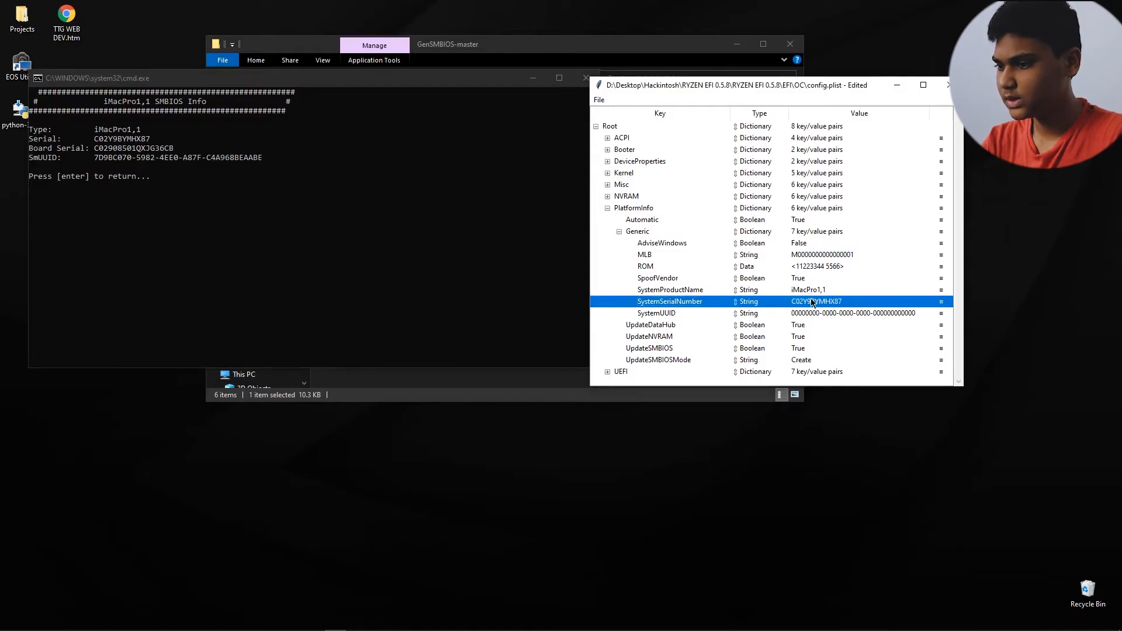
Step: Copy the generated Board Serial from GenSMBIOS into the MLB value under PlatformInfo > Generic
{"action": "left_click", "coordinate": [171, 151]}
{"action": "double_click", "coordinate": [165, 150]}
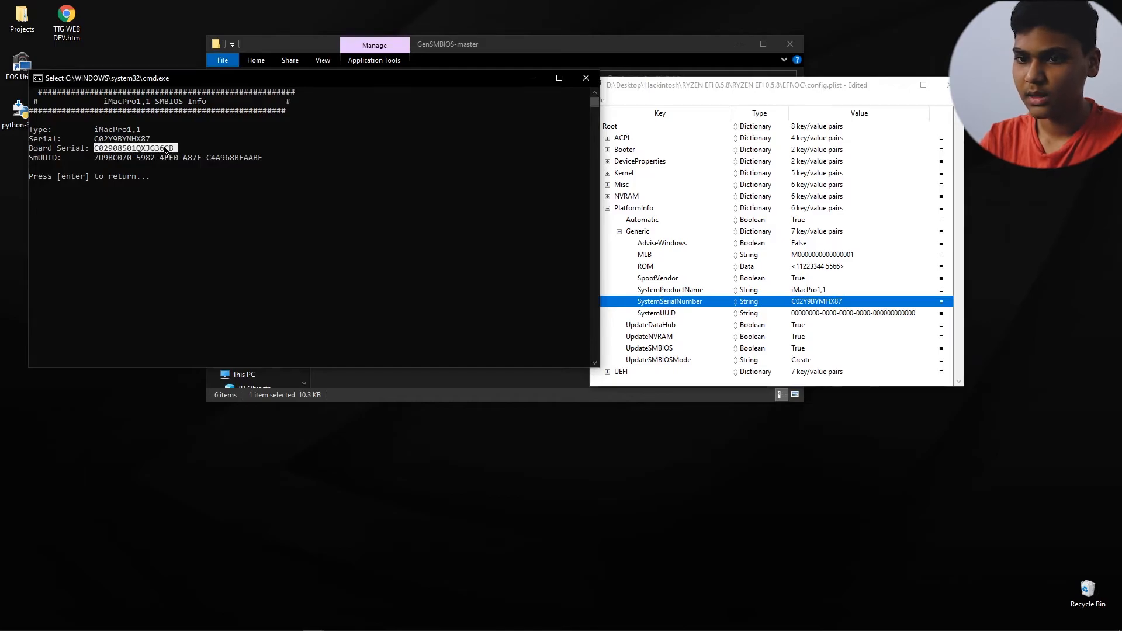
{"action": "right_click", "coordinate": [165, 150]}
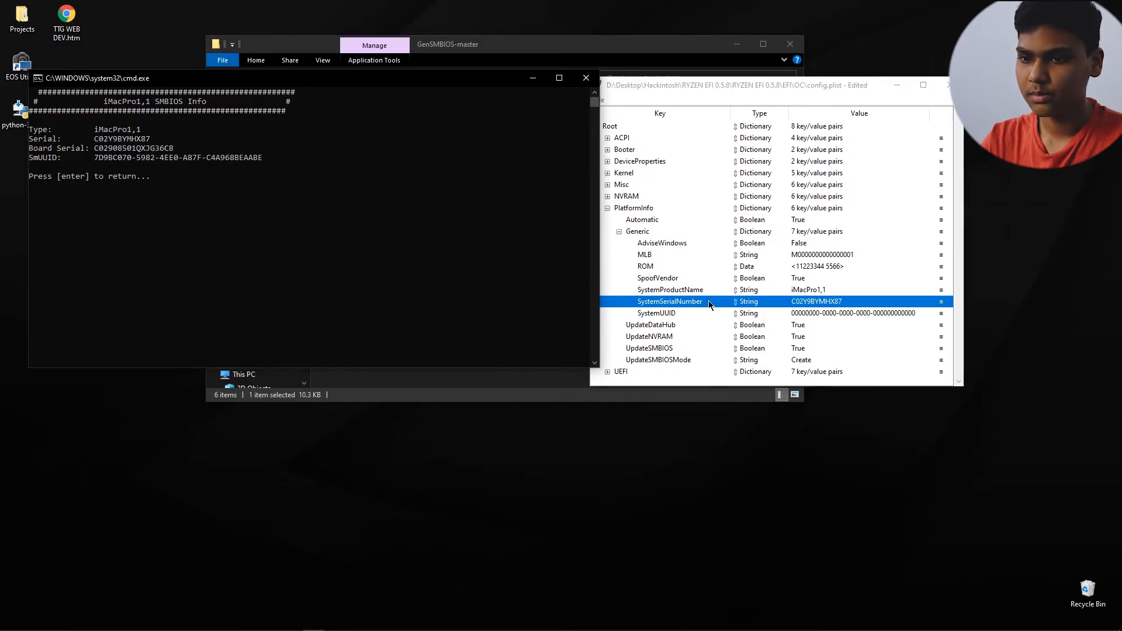
{"action": "double_click", "coordinate": [811, 255]}
{"action": "key", "text": "ctrl+v"}
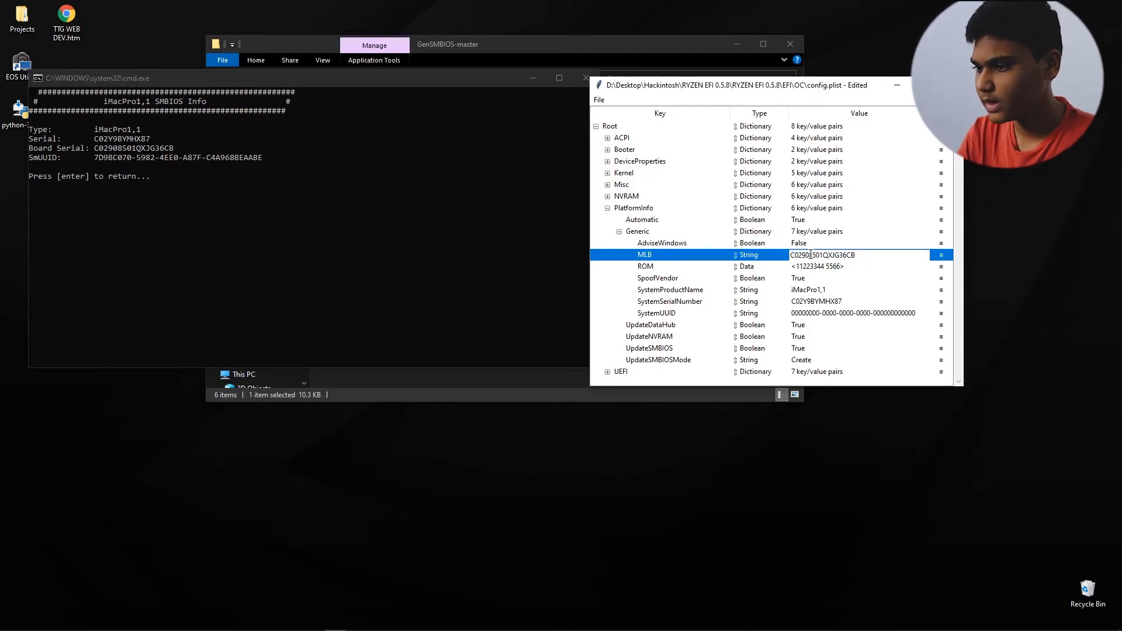
{"action": "key", "text": "Return"}
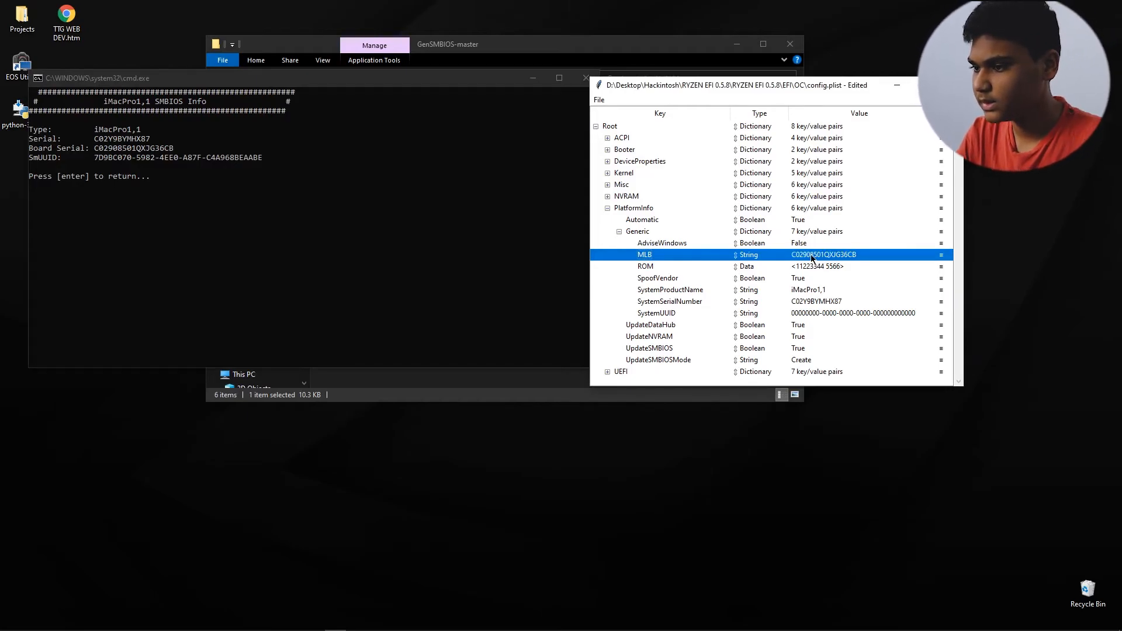
Step: Copy the generated SmUUID from GenSMBIOS into the SystemUUID value under PlatformInfo > Generic
{"action": "left_click", "coordinate": [235, 158]}
{"action": "double_click", "coordinate": [236, 160]}
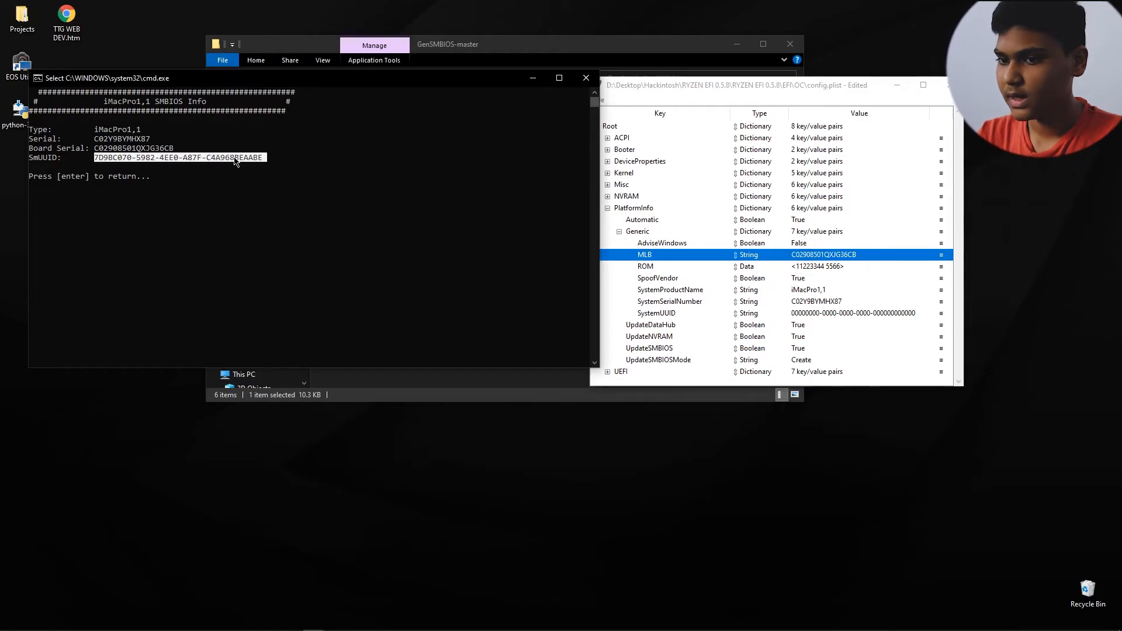
{"action": "key", "text": "ctrl+c"}
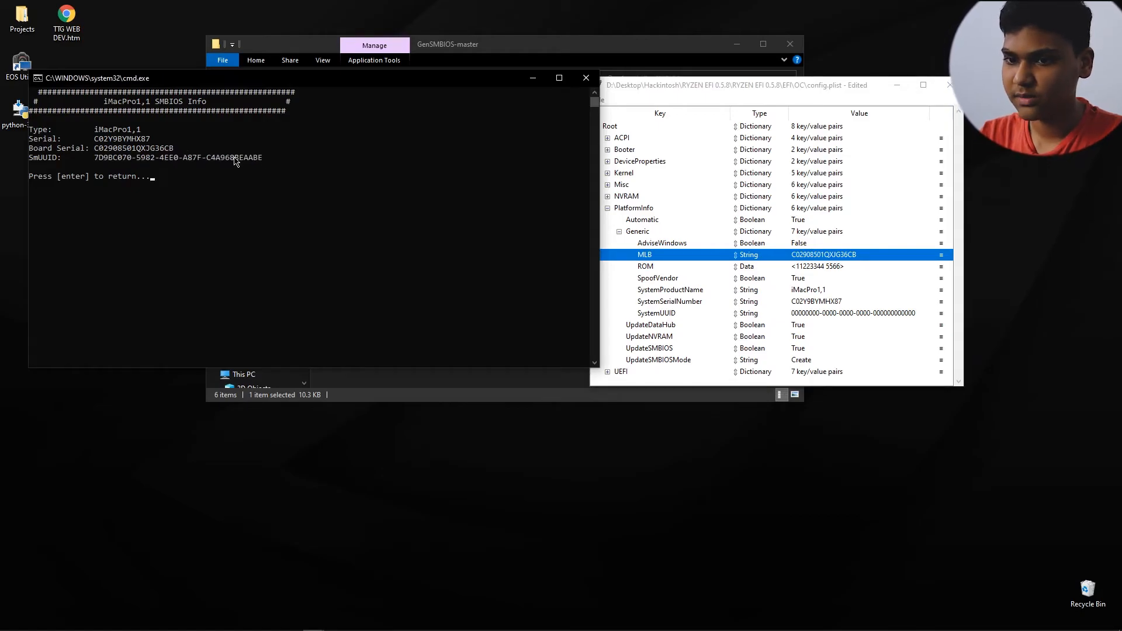
{"action": "left_click", "coordinate": [799, 313]}
{"action": "double_click", "coordinate": [798, 314]}
{"action": "key", "text": "ctrl+v"}
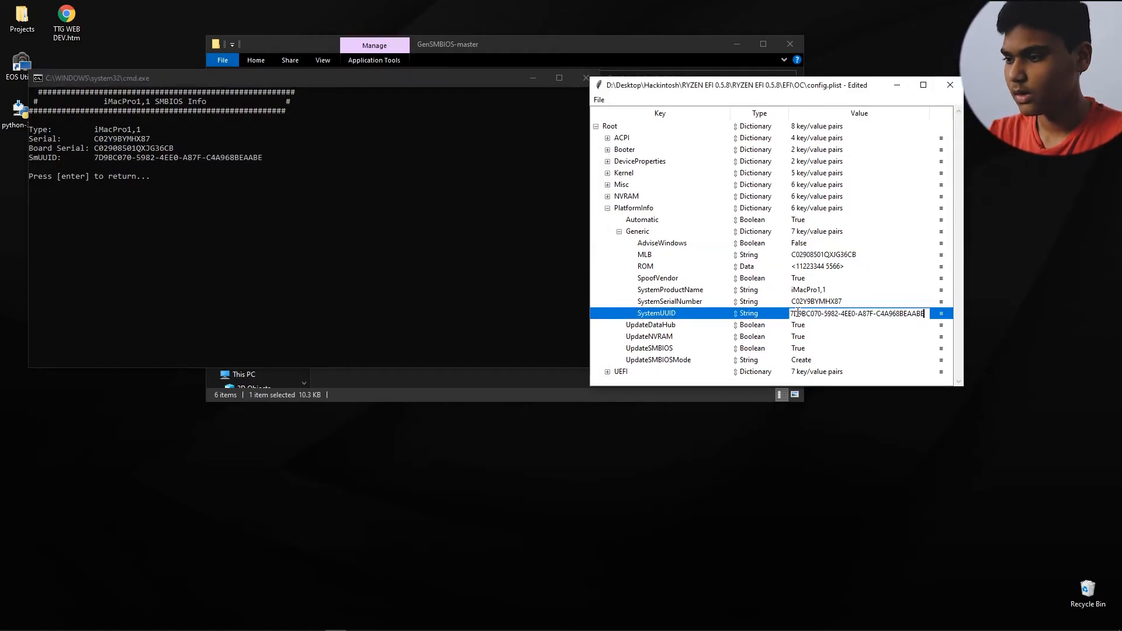
{"action": "key", "text": "Return"}
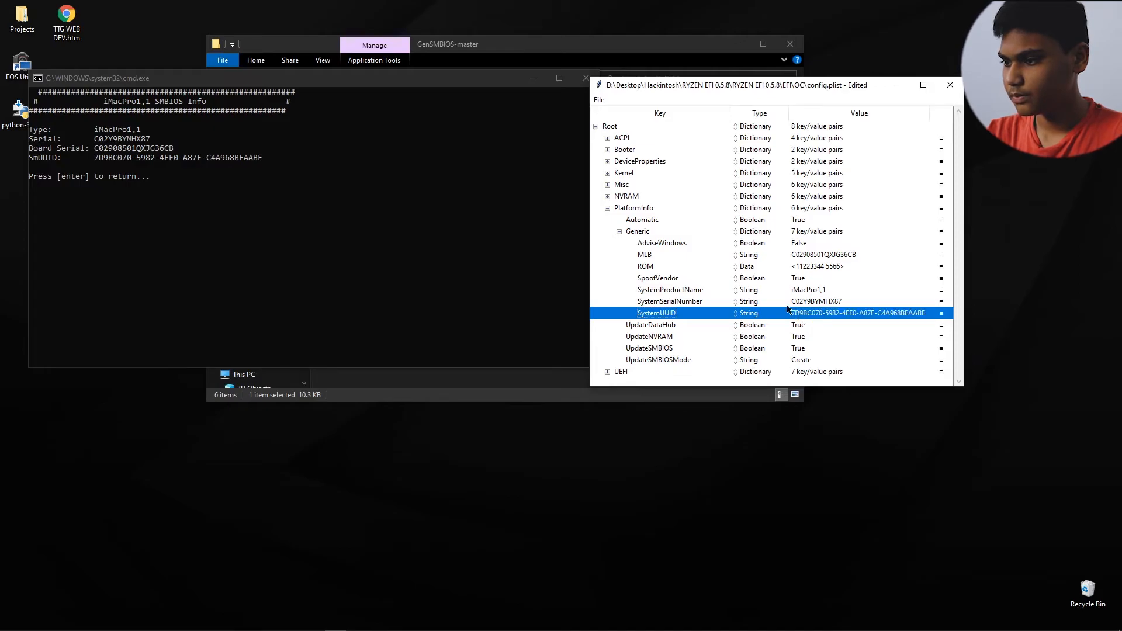
Step: Return GenSMBIOS to its main menu, close it and move the config.plist window over the file browser
{"action": "left_click", "coordinate": [309, 229]}
{"action": "key", "text": "Return"}
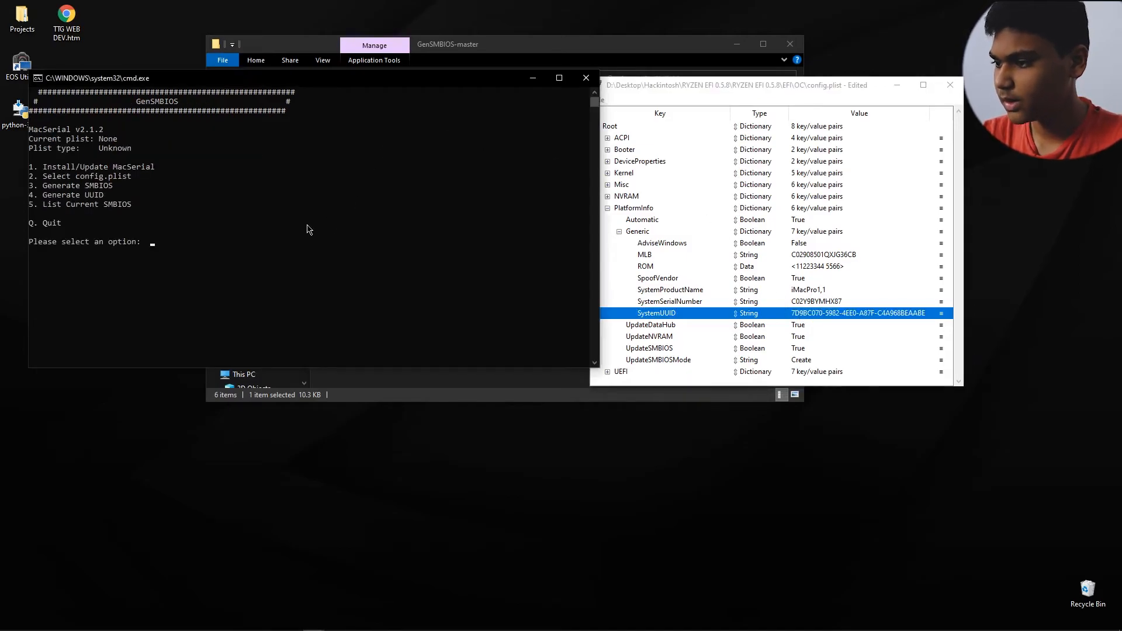
{"action": "left_click", "coordinate": [586, 77]}
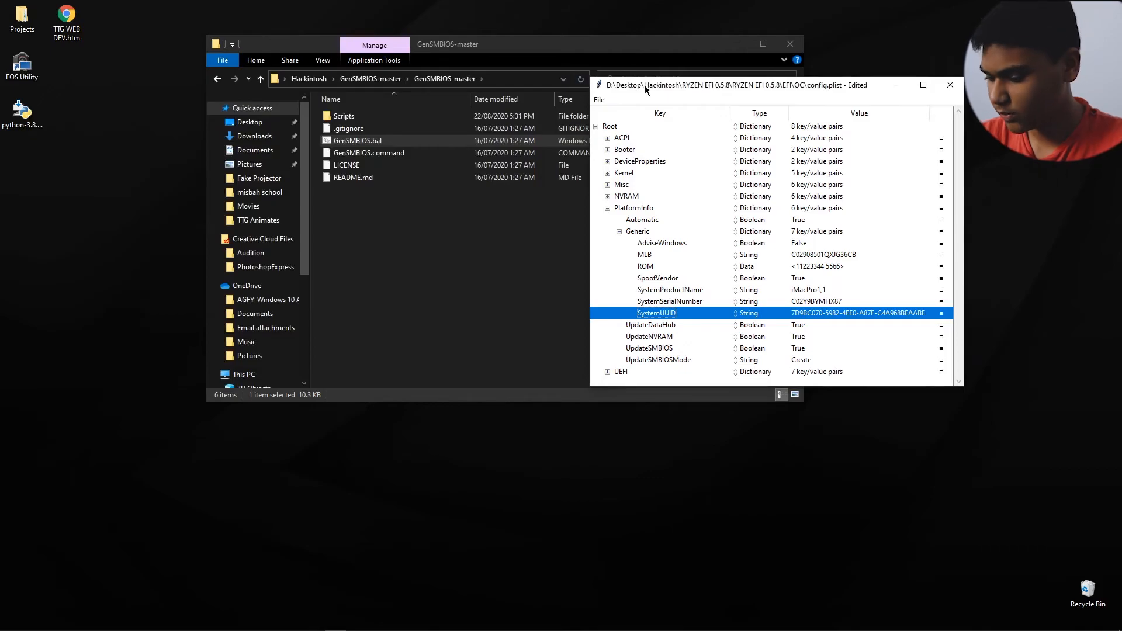
{"action": "left_click_drag", "start_coordinate": [644, 85], "coordinate": [472, 86]}
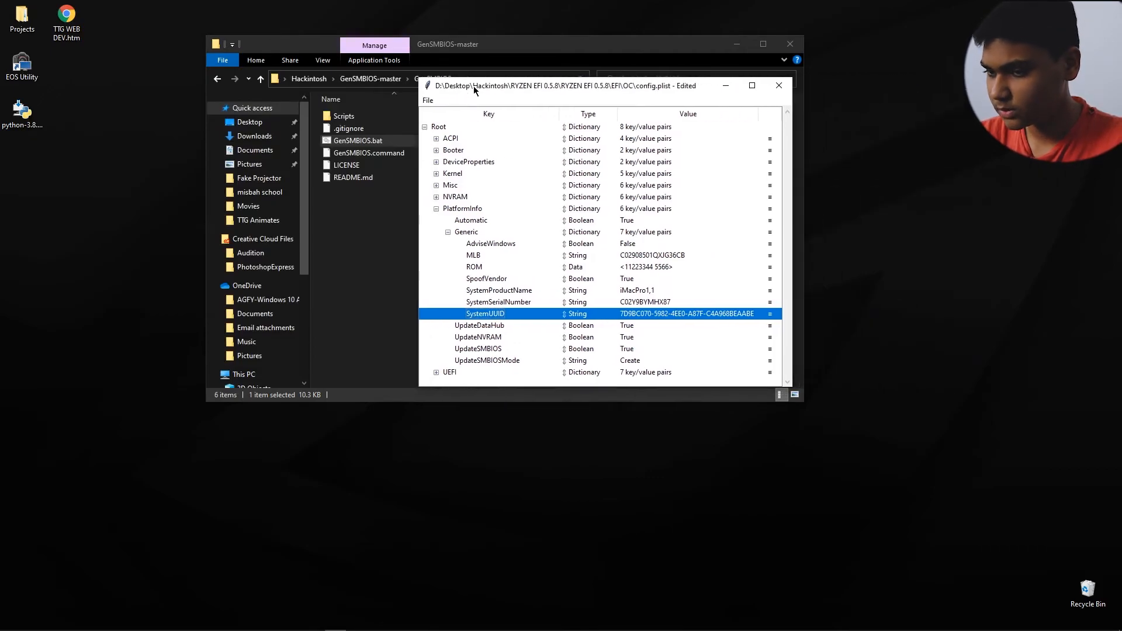
Step: Save the edited config.plist, then close its window and the GenSMBIOS-master folder window
{"action": "left_click", "coordinate": [429, 102]}
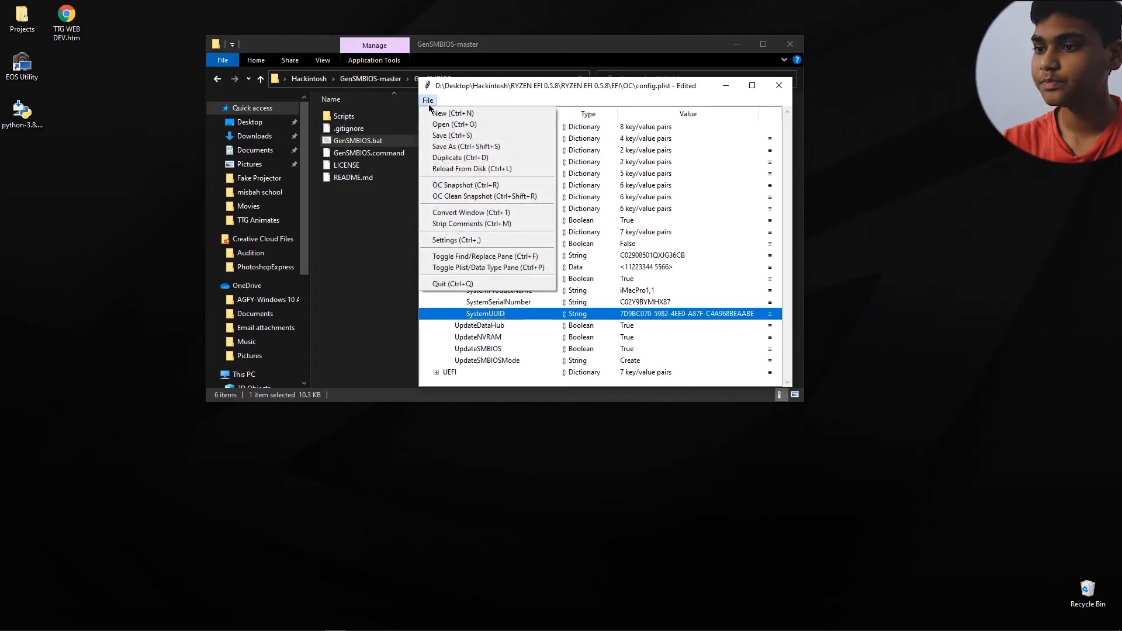
{"action": "left_click", "coordinate": [437, 135]}
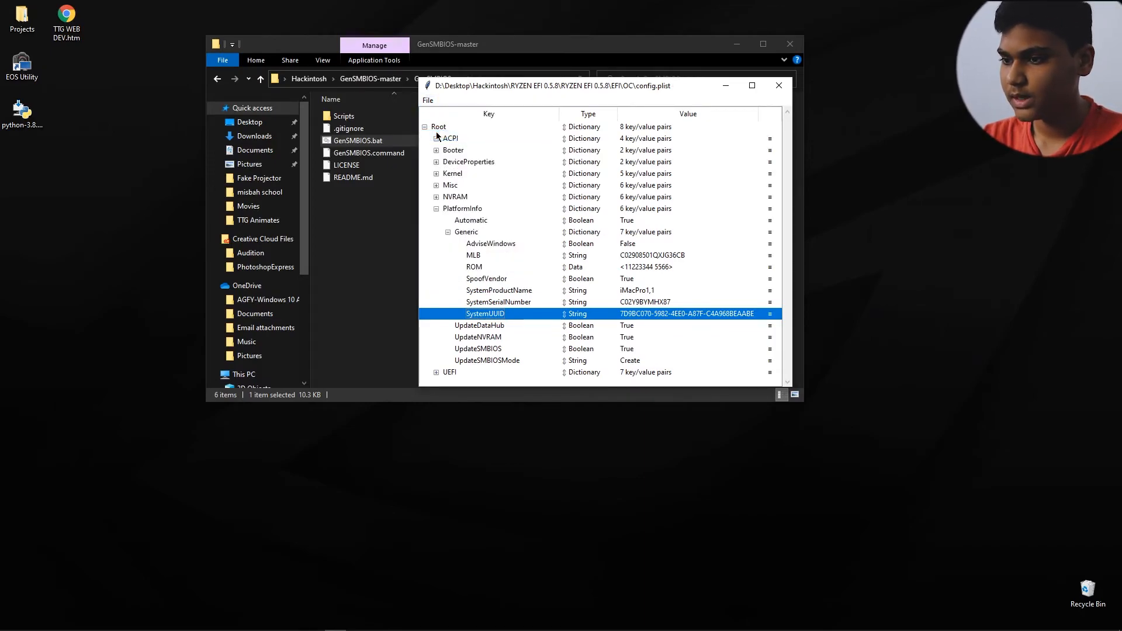
{"action": "left_click", "coordinate": [776, 89]}
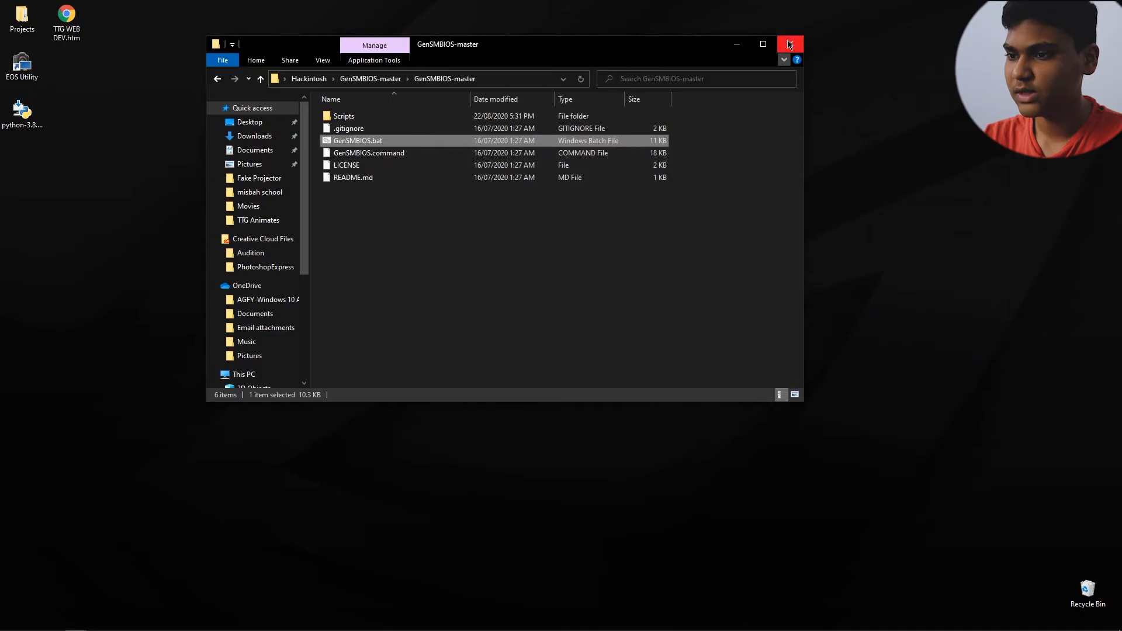
{"action": "left_click", "coordinate": [790, 44]}
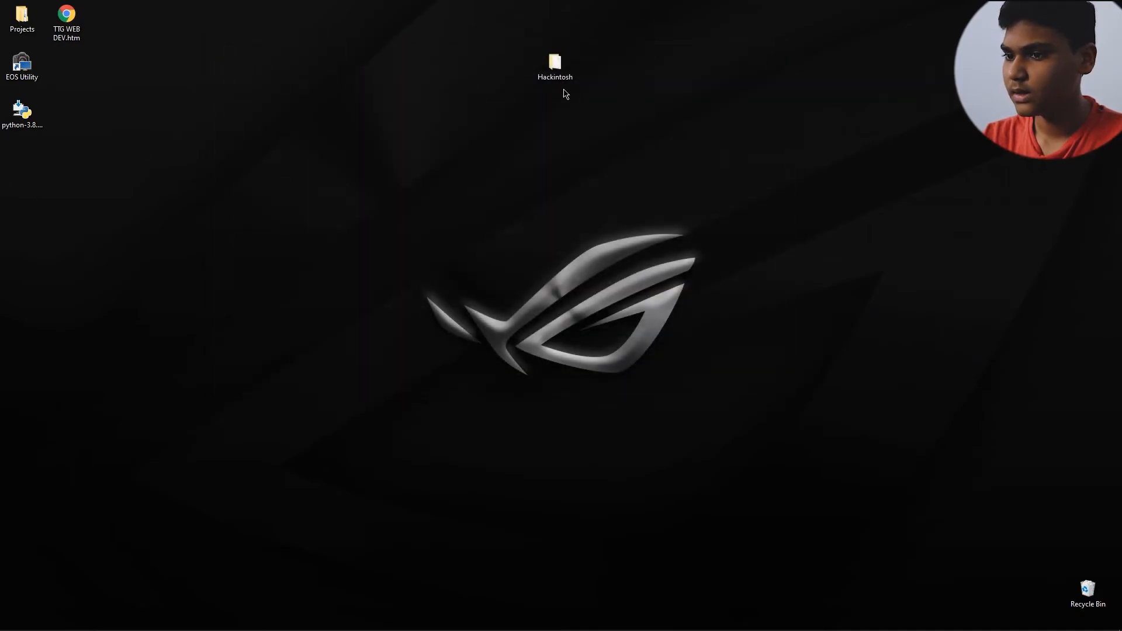
Step: Open This PC in File Explorer, decline formatting drive G: and check the contents of the BOOT (F:) drive
{"action": "key", "text": "super+e"}
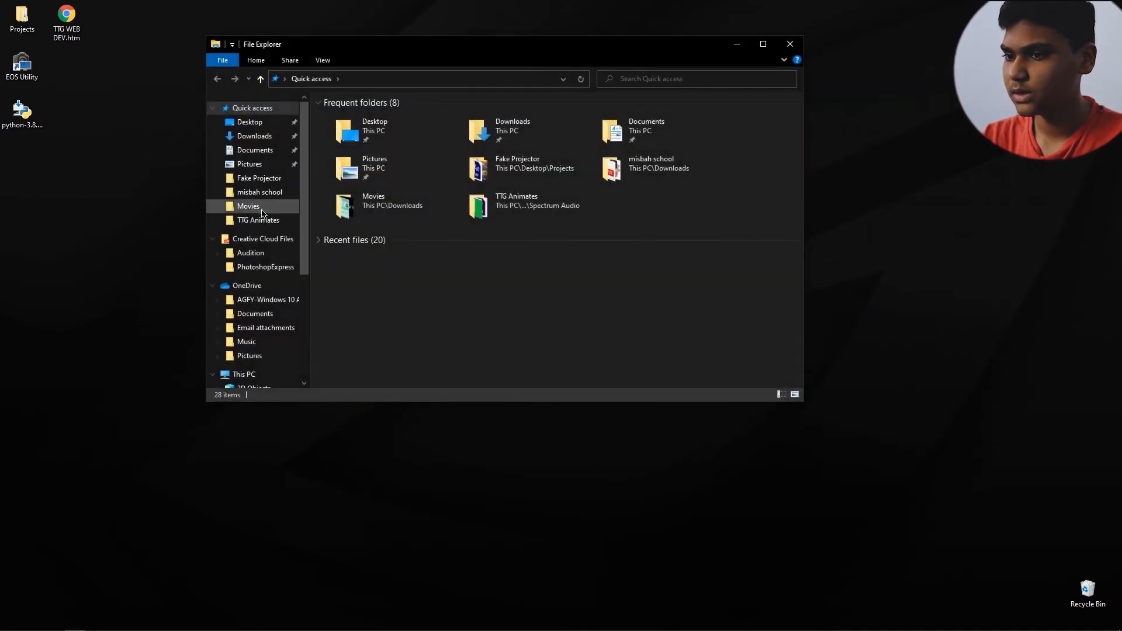
{"action": "left_click", "coordinate": [240, 375]}
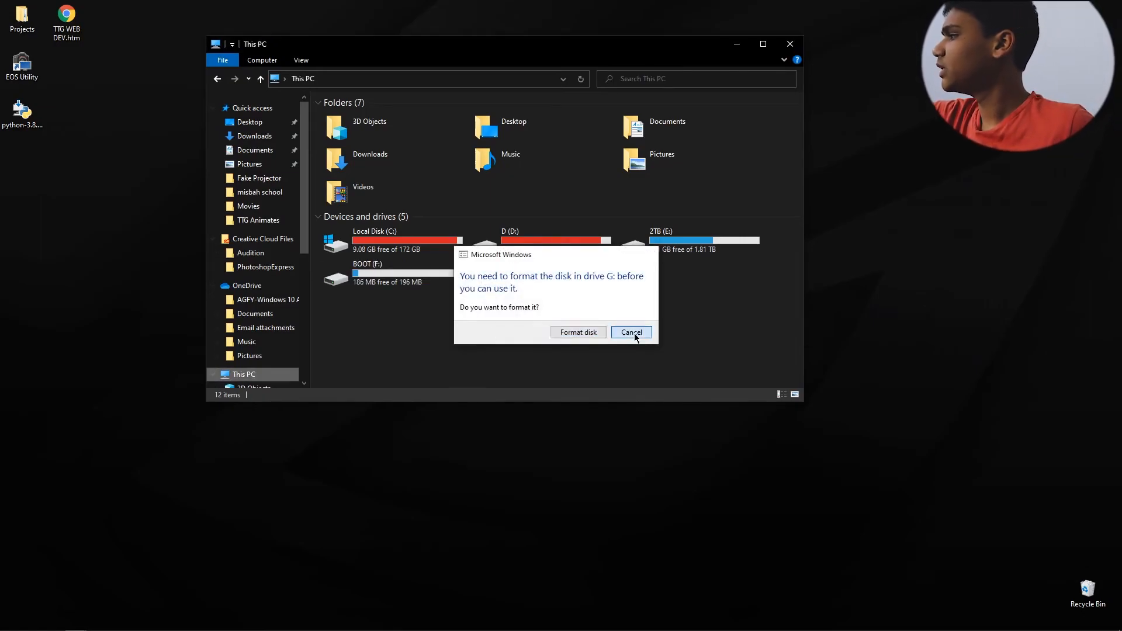
{"action": "left_click", "coordinate": [633, 333]}
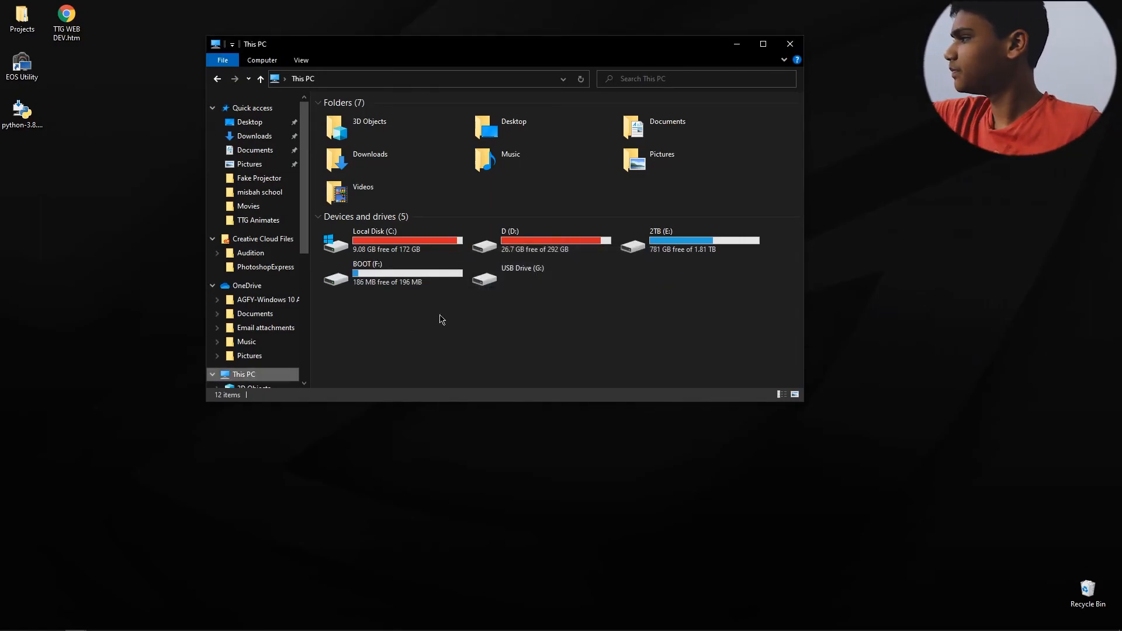
{"action": "double_click", "coordinate": [404, 287]}
{"action": "left_click", "coordinate": [381, 117]}
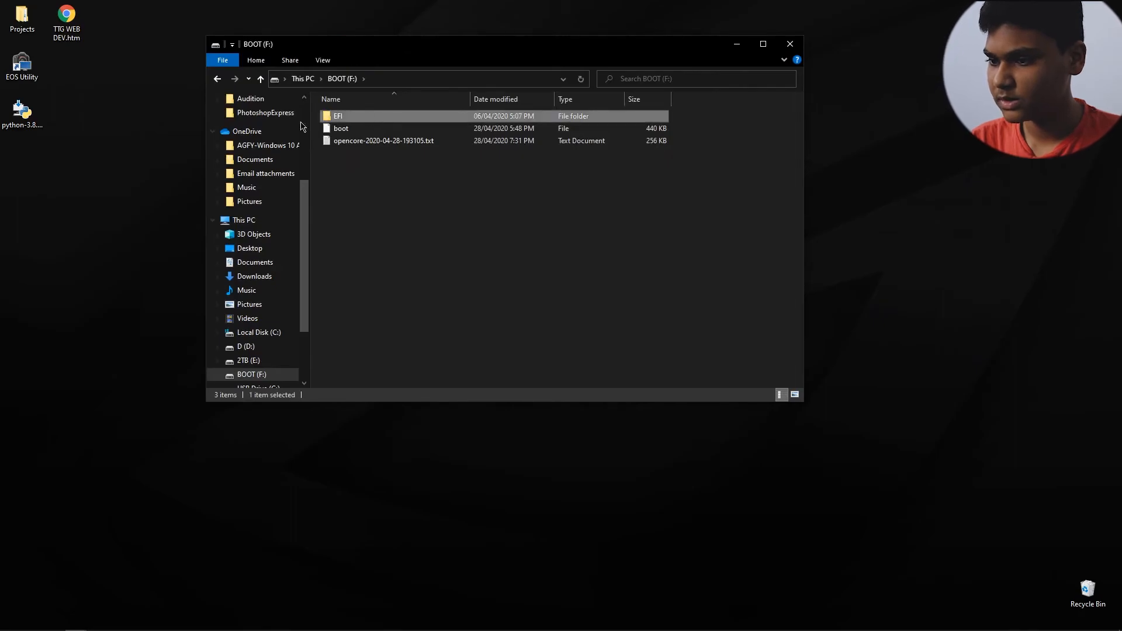
{"action": "left_click", "coordinate": [304, 79]}
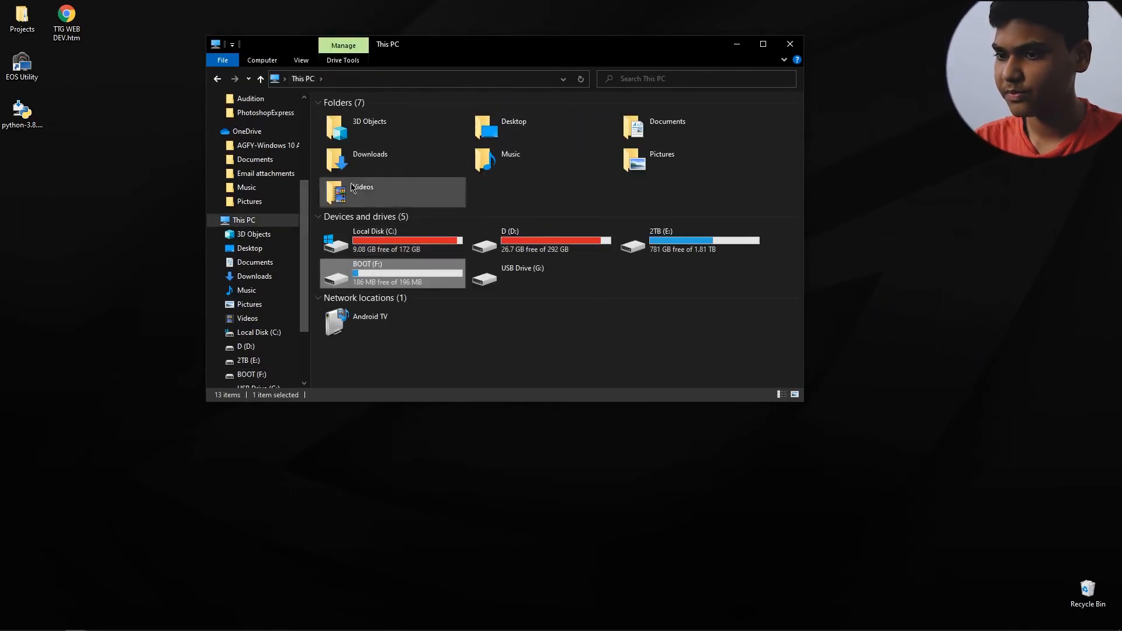
Step: Copy the EFI folder from Hackintosh > RYZEN EFI 0.5.8 > RYZEN EFI 0.5.8 and close that folder window
{"action": "left_click_drag", "start_coordinate": [389, 51], "coordinate": [340, 184]}
{"action": "double_click", "coordinate": [549, 67]}
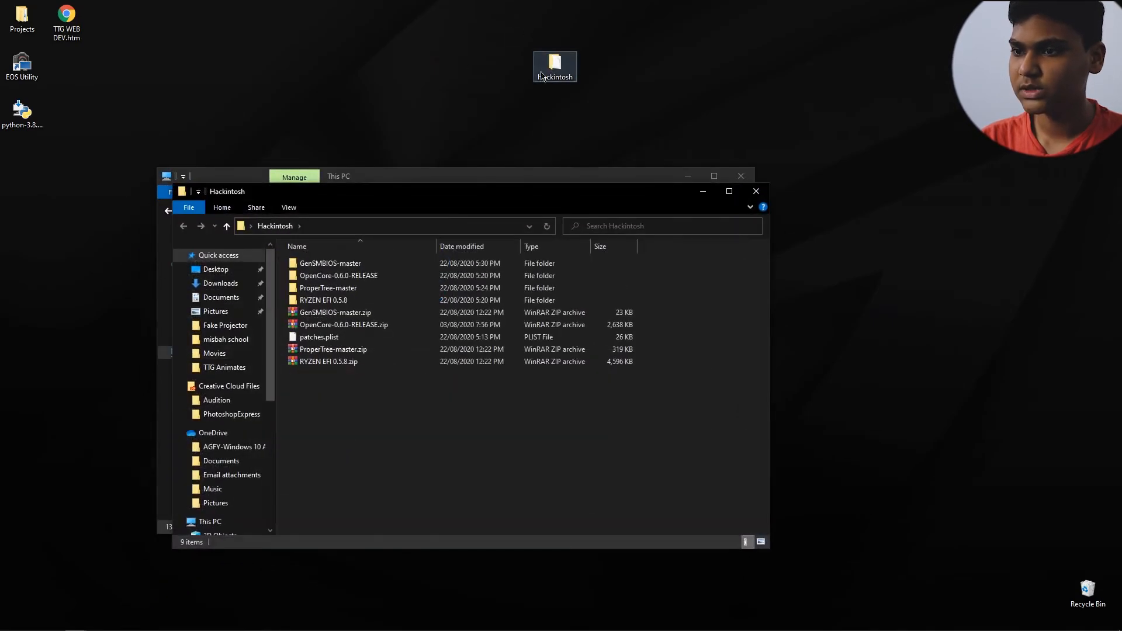
{"action": "double_click", "coordinate": [327, 299]}
{"action": "double_click", "coordinate": [325, 266]}
{"action": "left_click", "coordinate": [326, 267]}
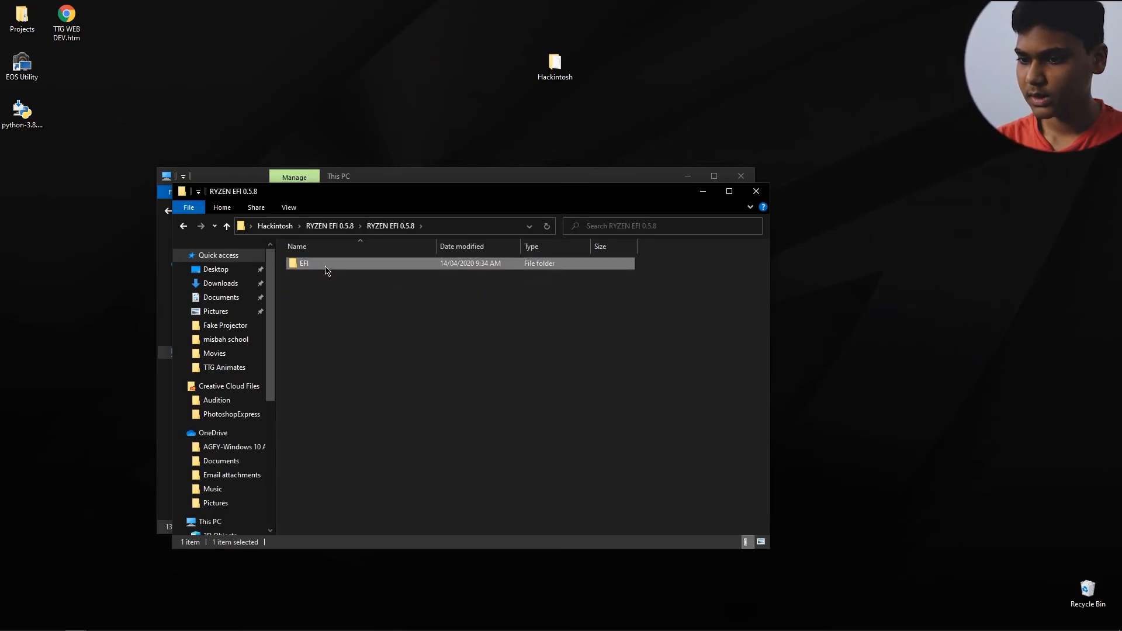
{"action": "left_click", "coordinate": [754, 194]}
Step: Paste the EFI folder into the root of BOOT (F:), replace the files with the same names and close the window
{"action": "double_click", "coordinate": [331, 408]}
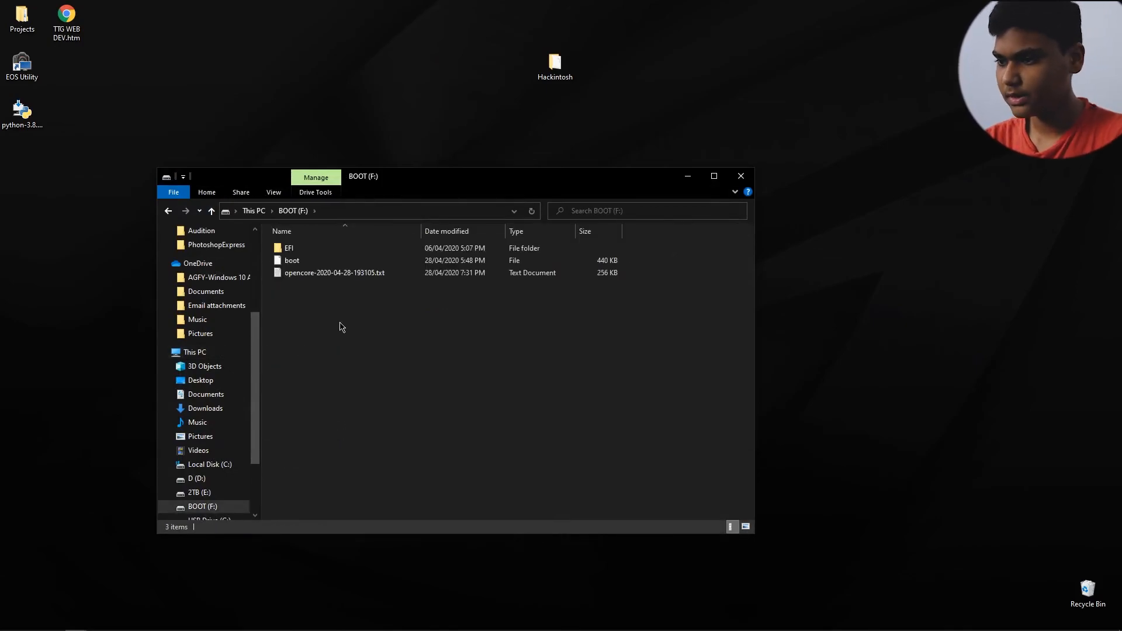
{"action": "key", "text": "ctrl+v"}
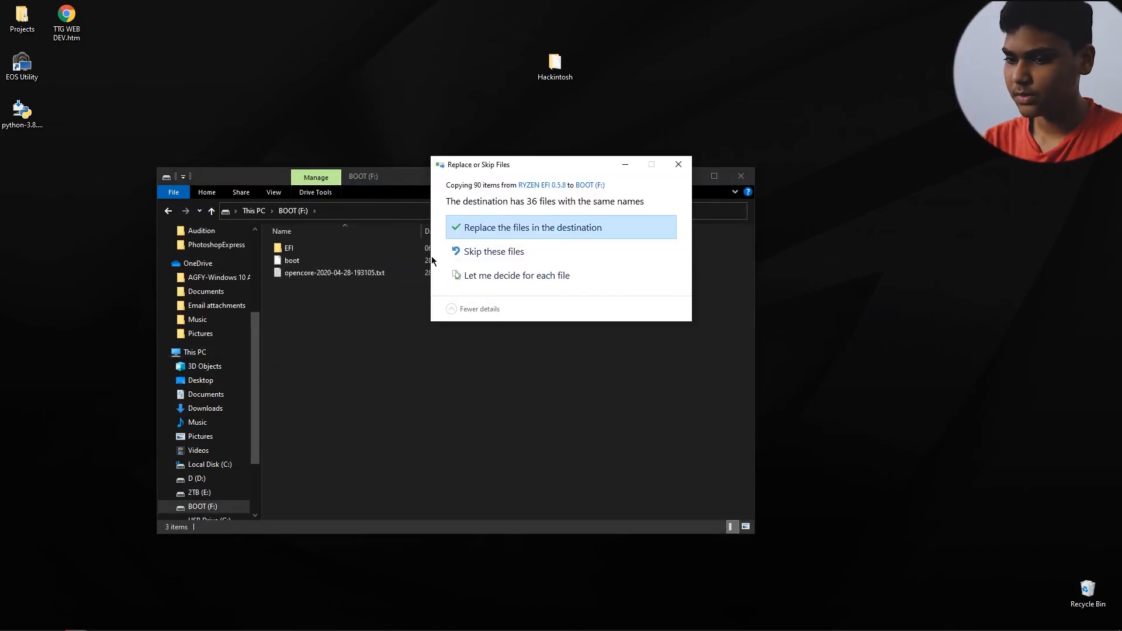
{"action": "left_click", "coordinate": [473, 228]}
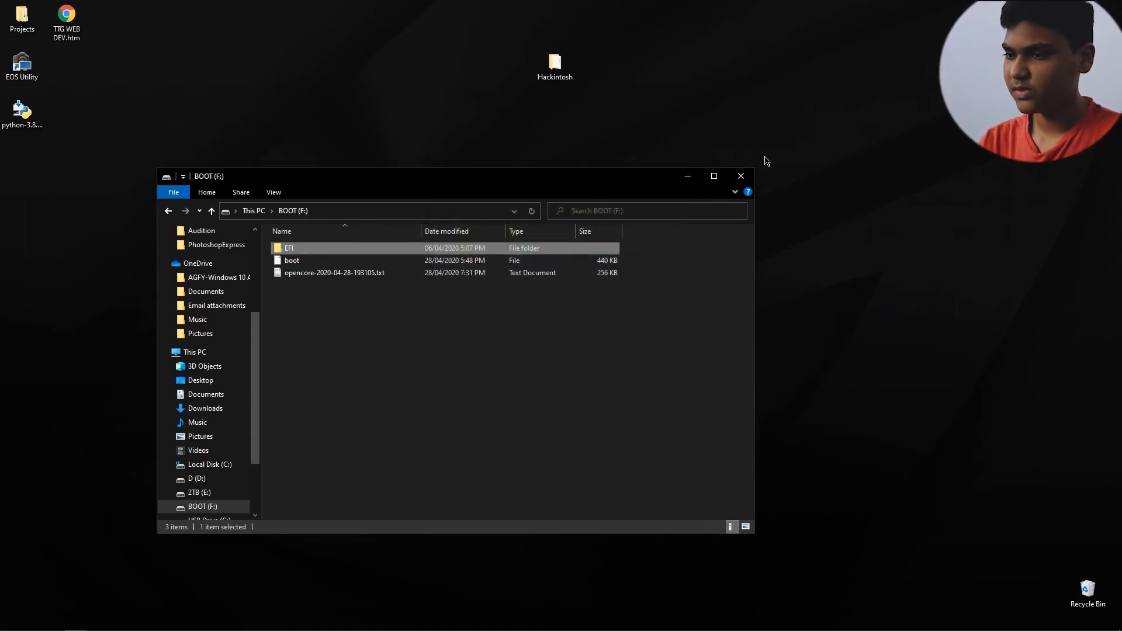
{"action": "left_click", "coordinate": [713, 175]}
{"action": "left_click", "coordinate": [1108, 6]}
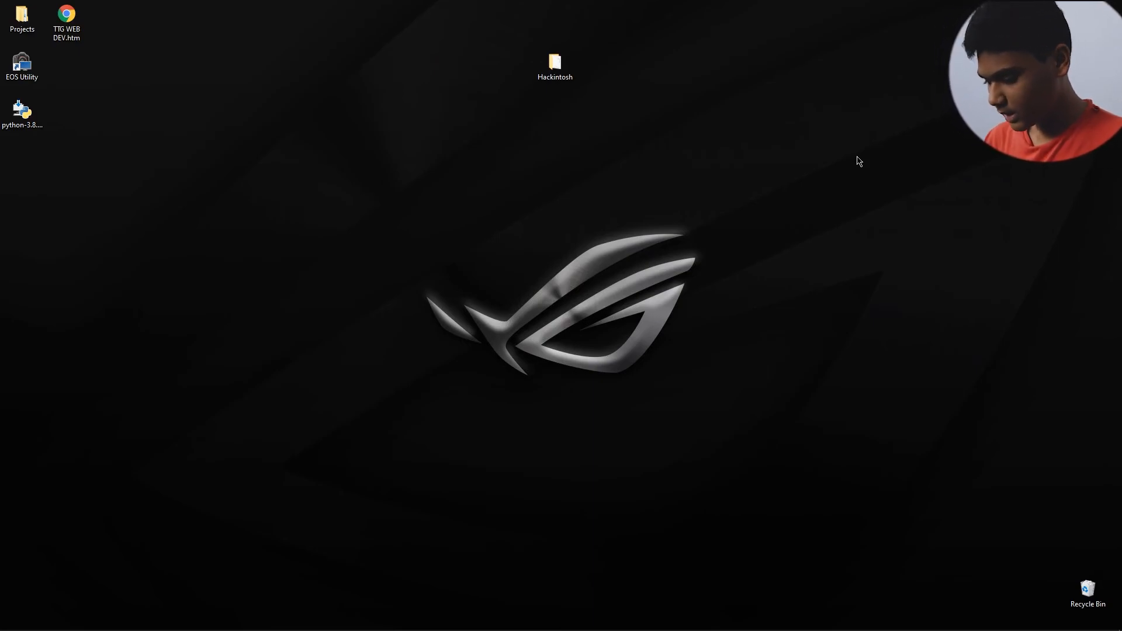
{"action": "right_click", "coordinate": [688, 152]}
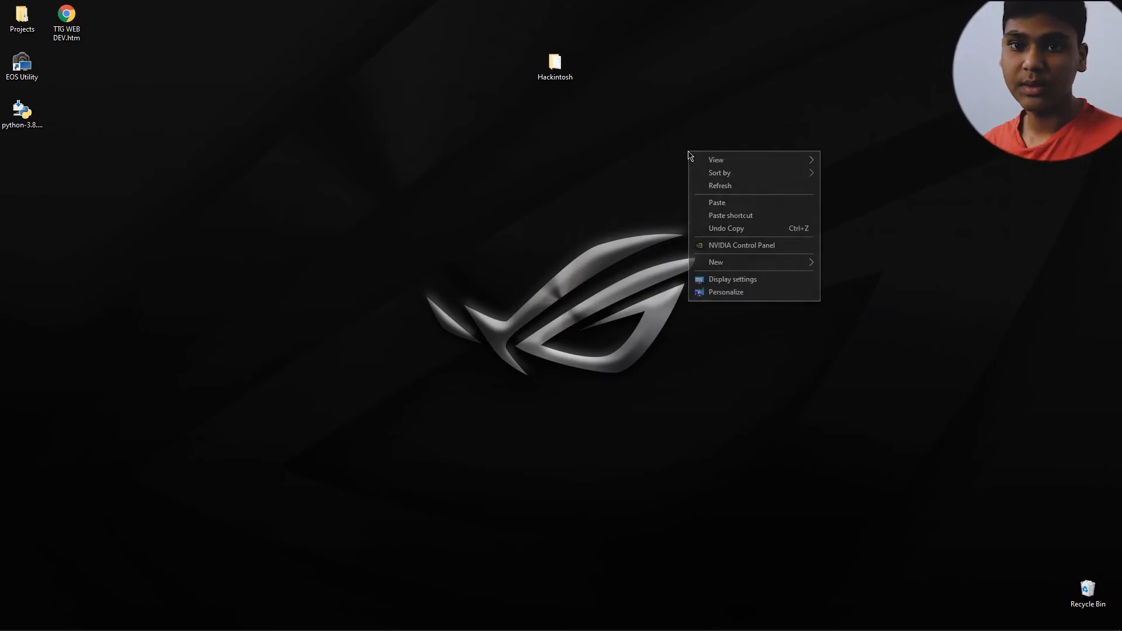
{"action": "left_click", "coordinate": [708, 186]}
Step: Switch to Chrome and read the OpenCore Install Guide's Installation Process page from the EFI double-check to the macOS Installer section
{"action": "left_click", "coordinate": [55, 625]}
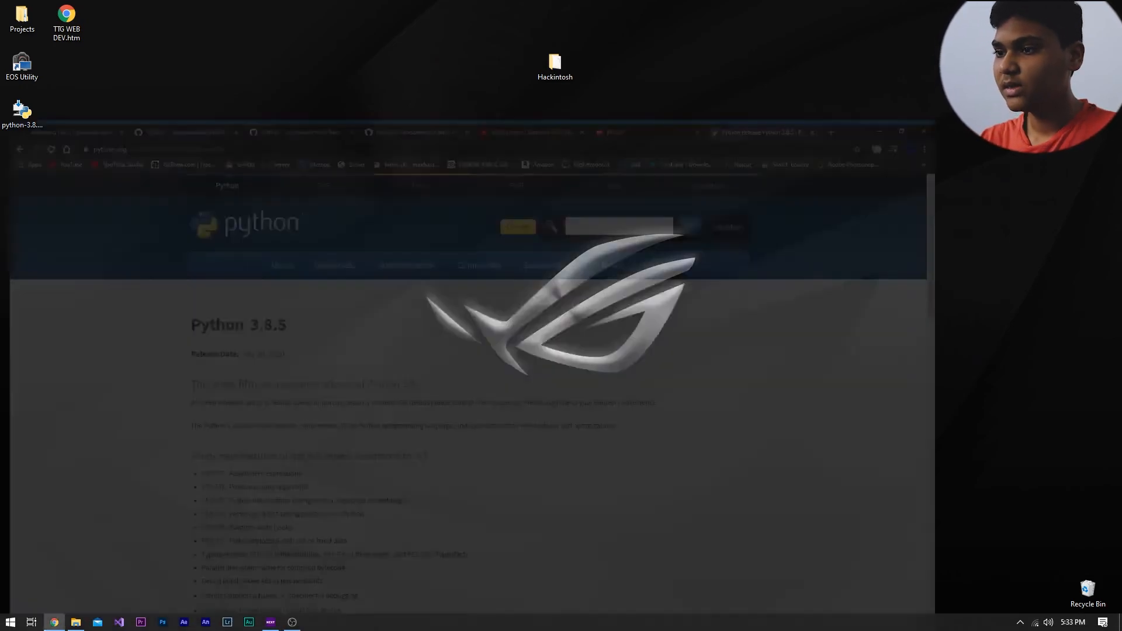
{"action": "left_click", "coordinate": [23, 9]}
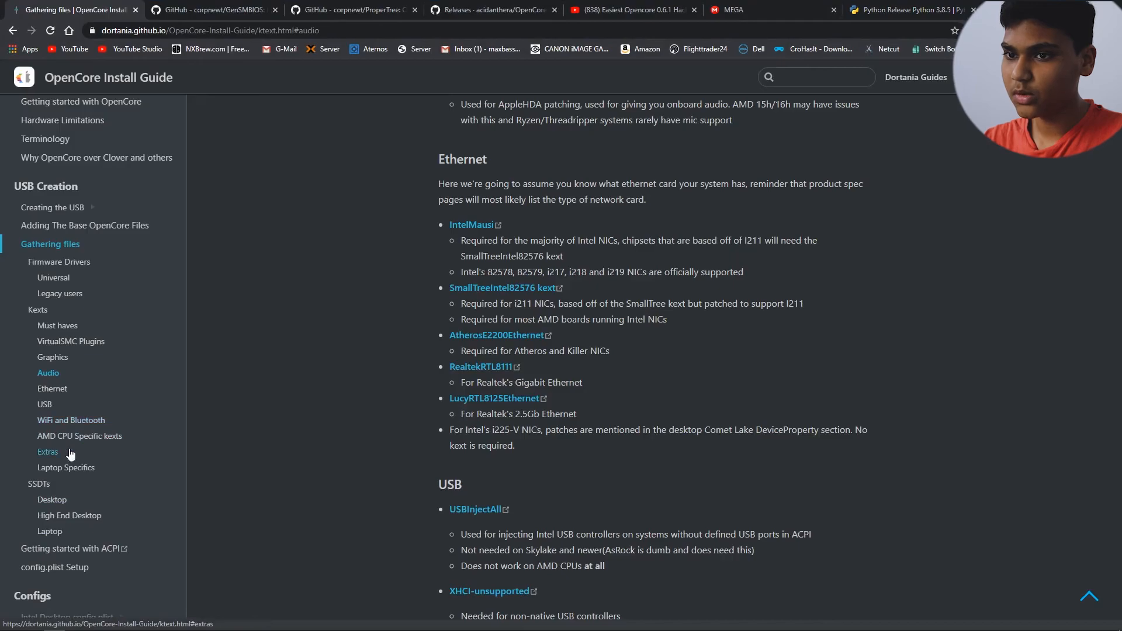
{"action": "scroll", "coordinate": [67, 385], "scroll_direction": "down", "scroll_amount": 7}
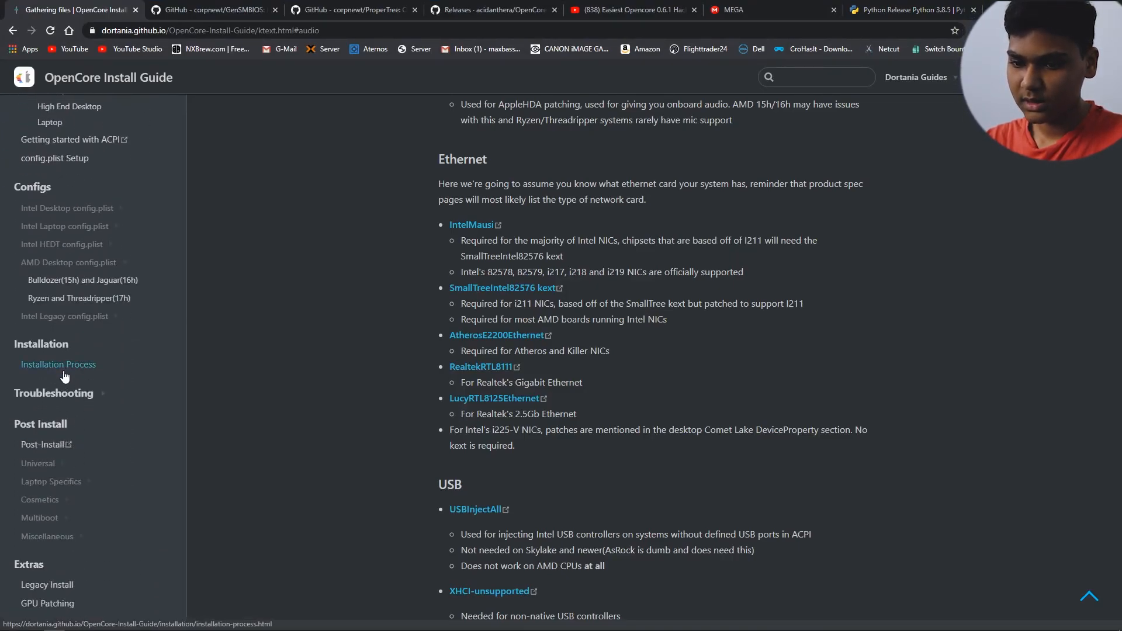
{"action": "left_click", "coordinate": [58, 364]}
{"action": "left_click", "coordinate": [81, 183]}
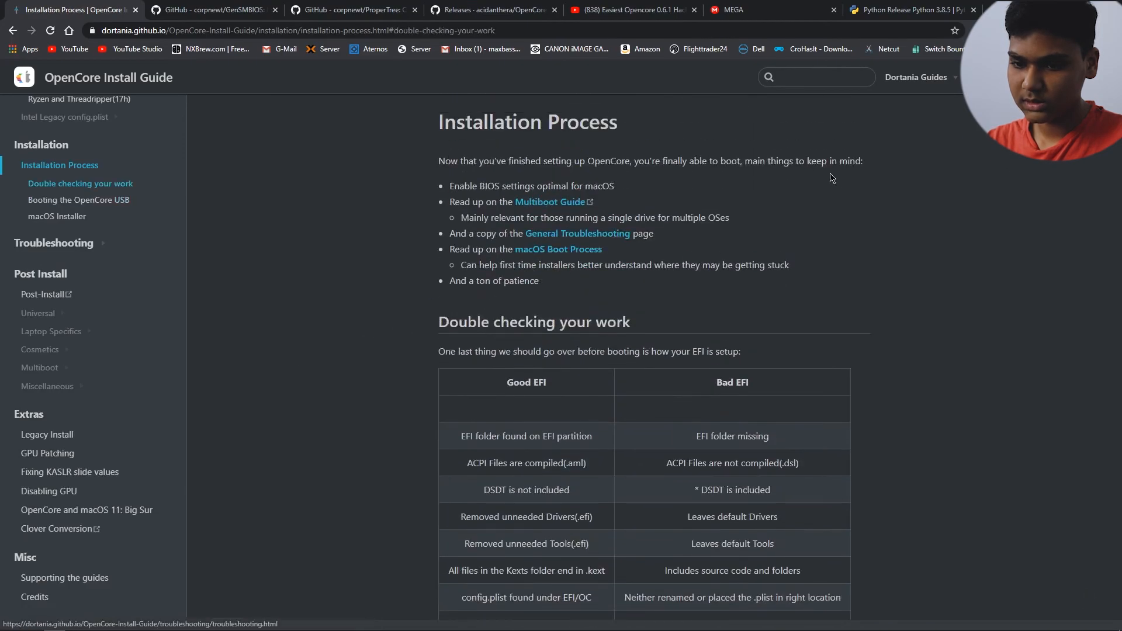
{"action": "scroll", "coordinate": [865, 241], "scroll_direction": "down", "scroll_amount": 15}
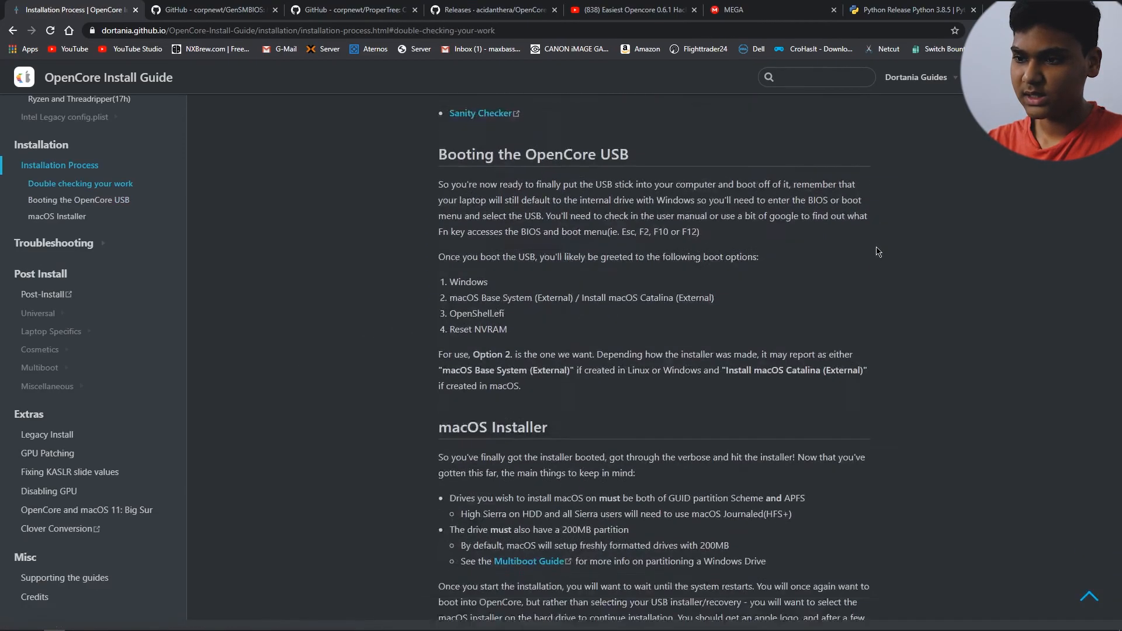
{"action": "scroll", "coordinate": [881, 260], "scroll_direction": "down", "scroll_amount": 2}
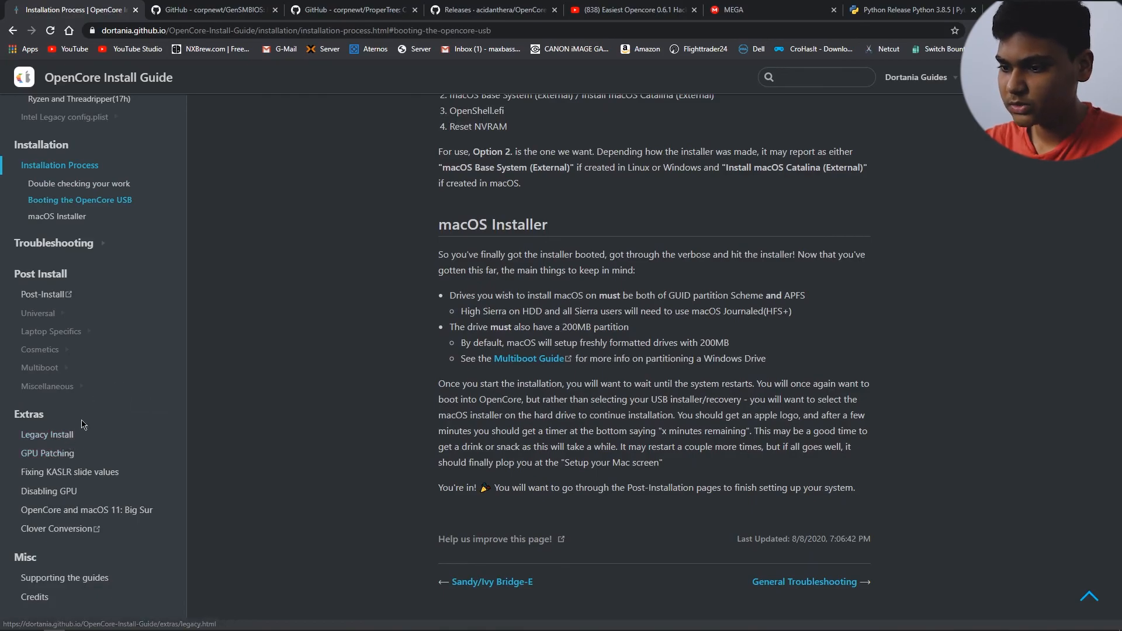
Step: Look through the OpenCore Post-Install guide's overview of its sections and close its tab
{"action": "left_click", "coordinate": [59, 297]}
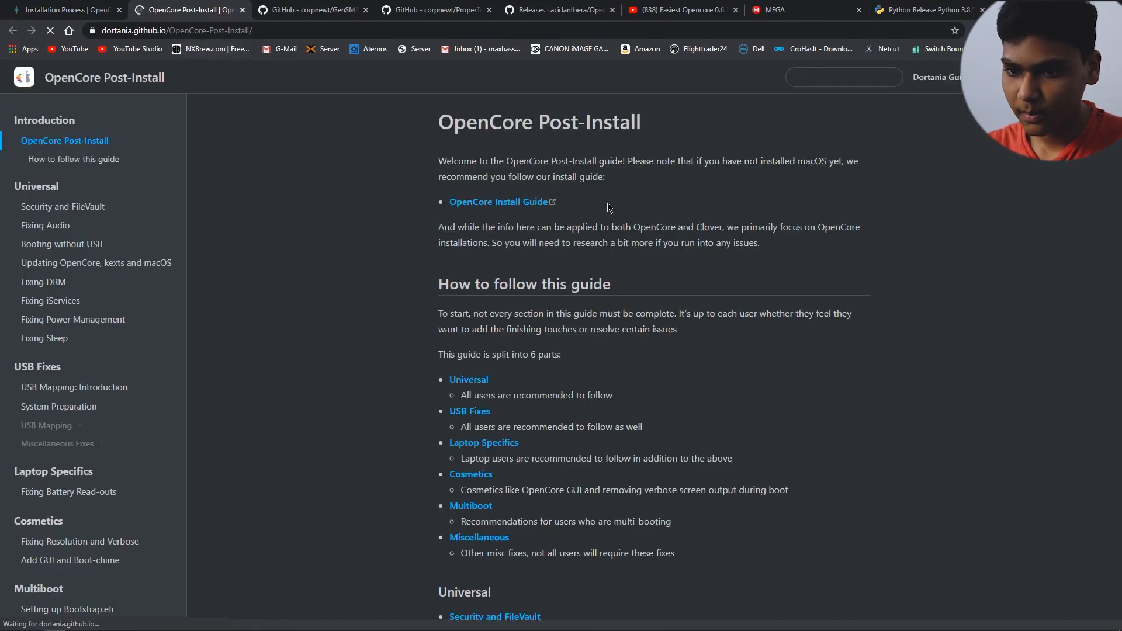
{"action": "scroll", "coordinate": [786, 420], "scroll_direction": "down", "scroll_amount": 20}
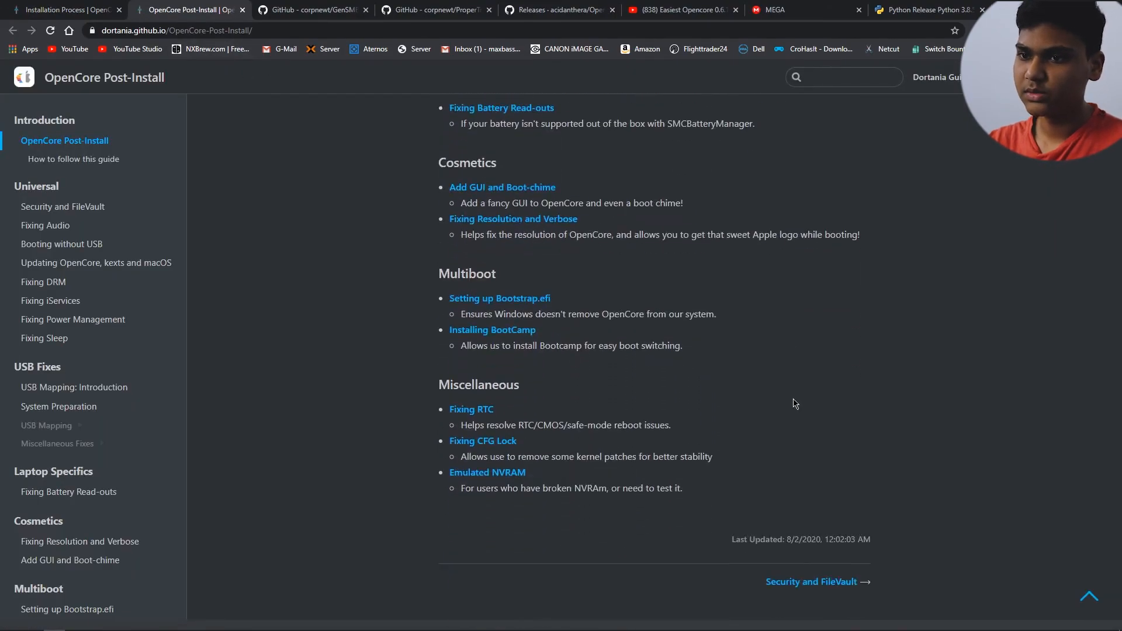
{"action": "left_click", "coordinate": [243, 10]}
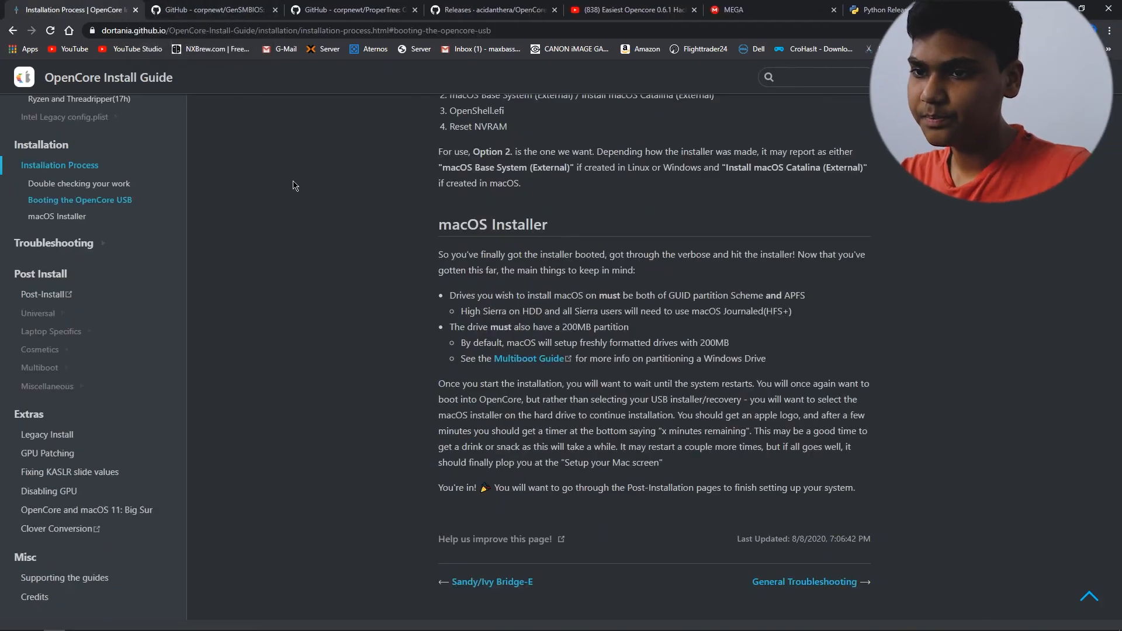